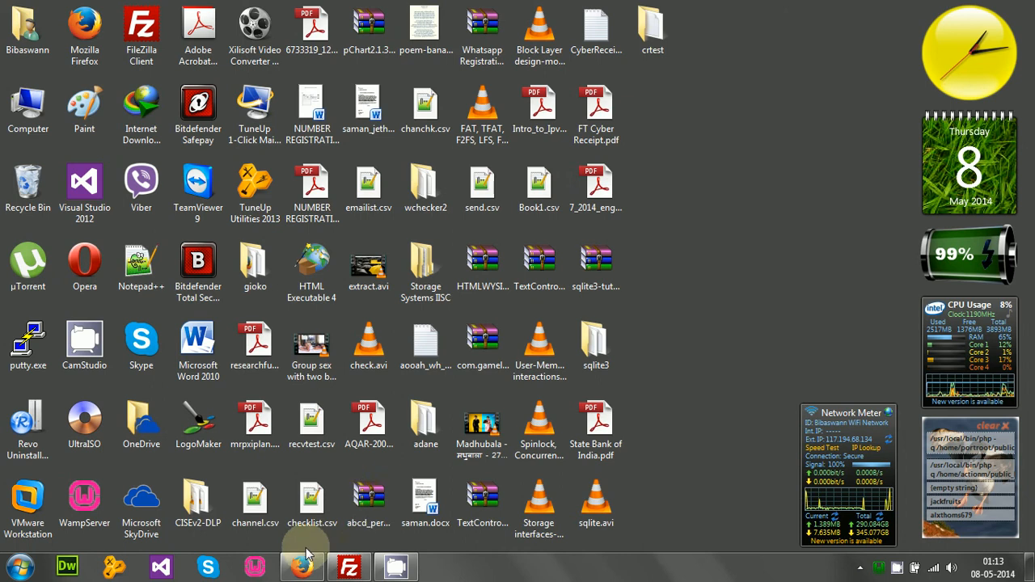
Switch to the Firefox window with the cPanel main page and look over its sections and account stats.
{"action": "mouse_move", "coordinate": [301, 569]}
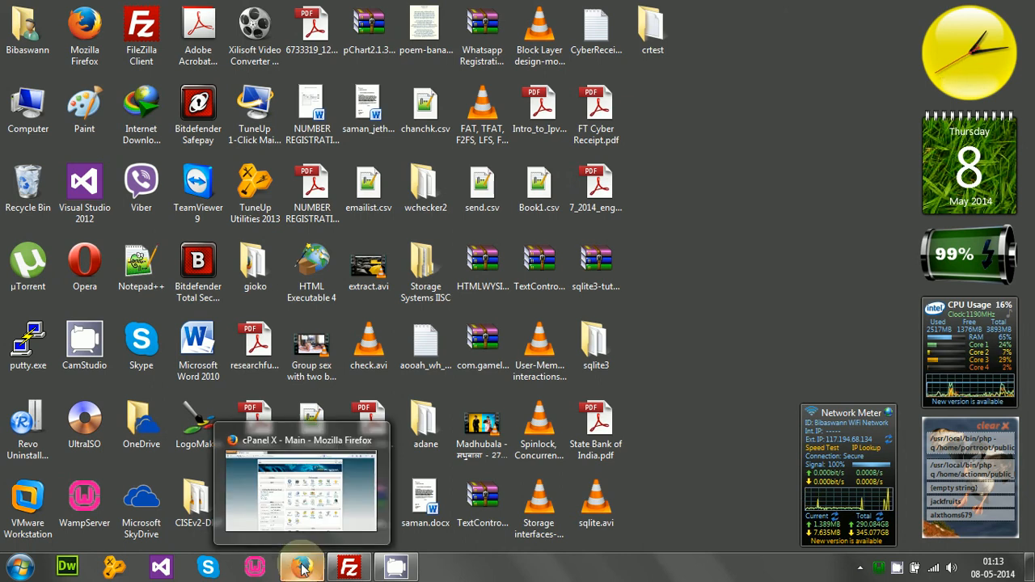
{"action": "left_click", "coordinate": [301, 568]}
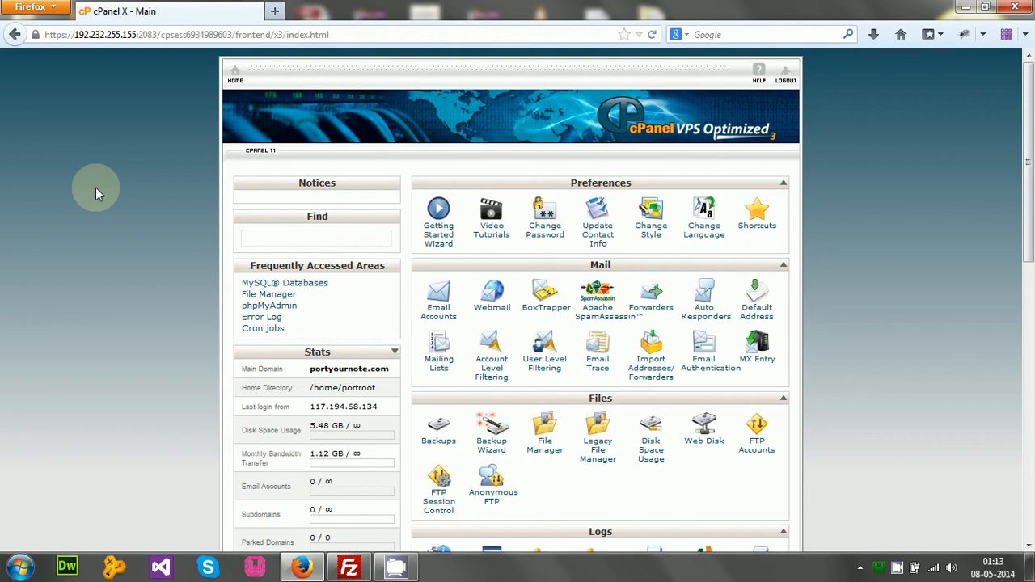
{"action": "scroll", "coordinate": [95, 187], "scroll_direction": "down", "scroll_amount": 10}
{"action": "scroll", "coordinate": [96, 186], "scroll_direction": "up", "scroll_amount": 10}
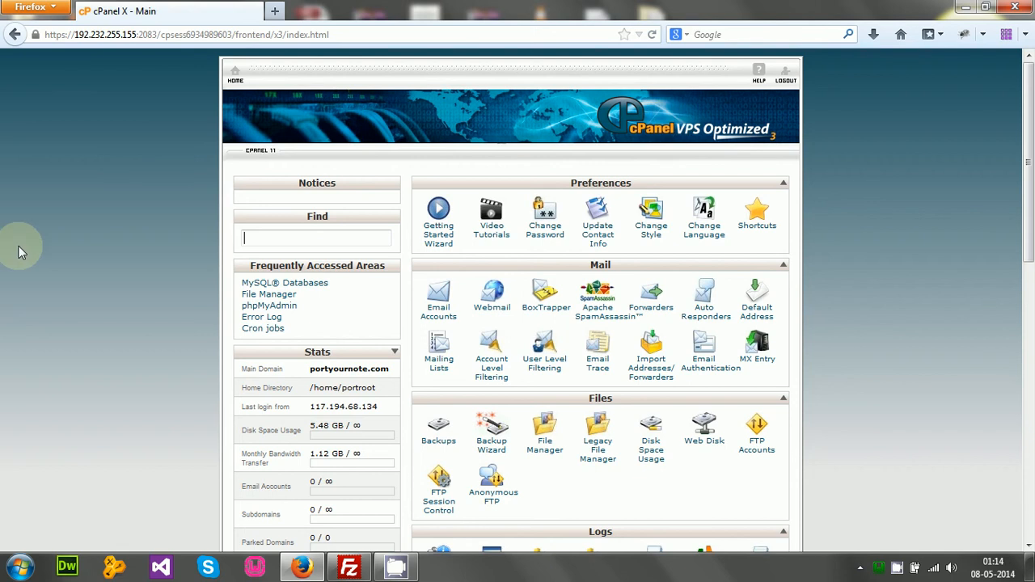
{"action": "scroll", "coordinate": [20, 252], "scroll_direction": "down", "scroll_amount": 5}
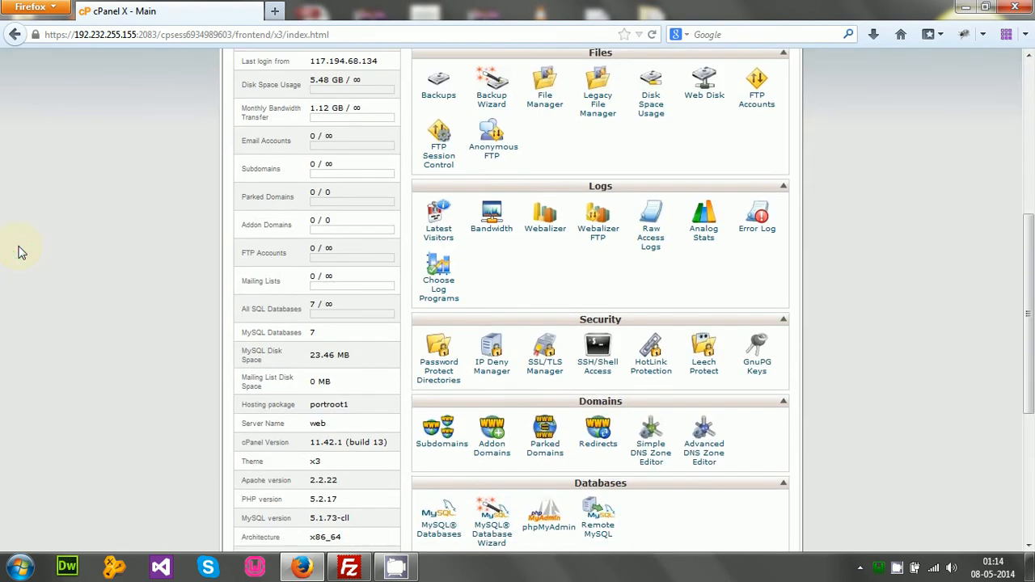
{"action": "scroll", "coordinate": [21, 252], "scroll_direction": "up", "scroll_amount": 2}
{"action": "scroll", "coordinate": [20, 251], "scroll_direction": "up", "scroll_amount": 3}
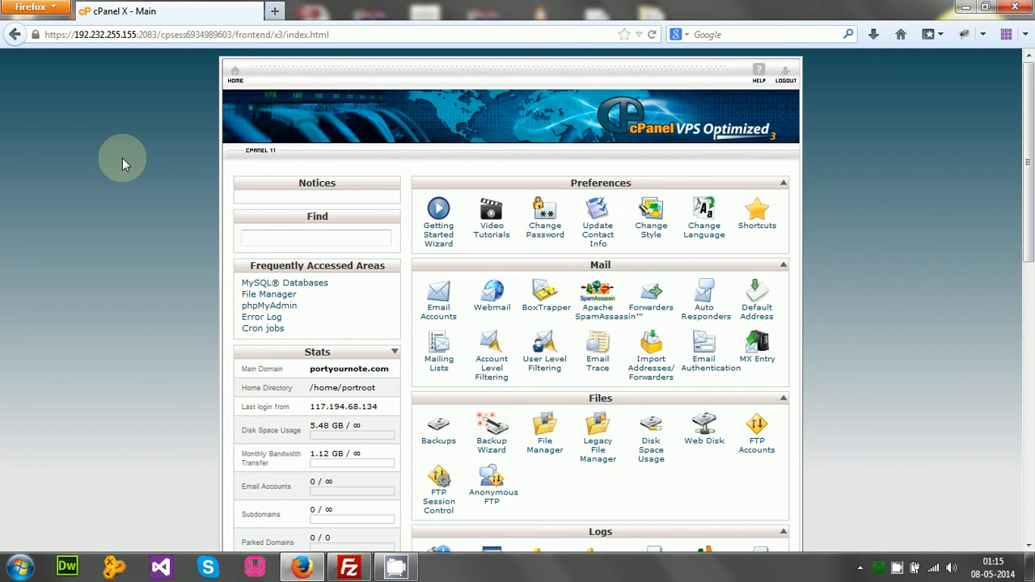
{"action": "scroll", "coordinate": [122, 158], "scroll_direction": "down", "scroll_amount": 5}
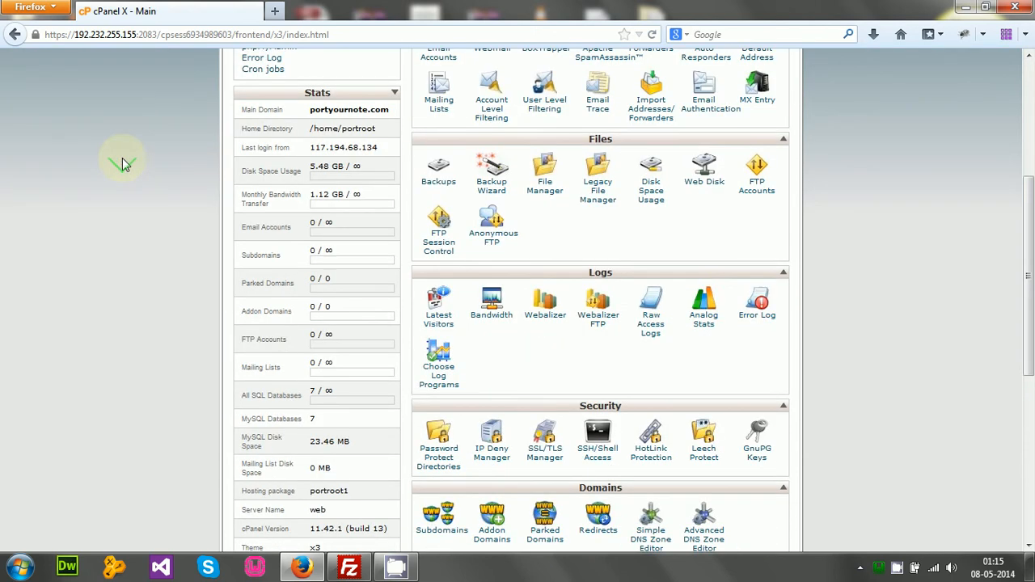
{"action": "scroll", "coordinate": [122, 161], "scroll_direction": "up", "scroll_amount": 5}
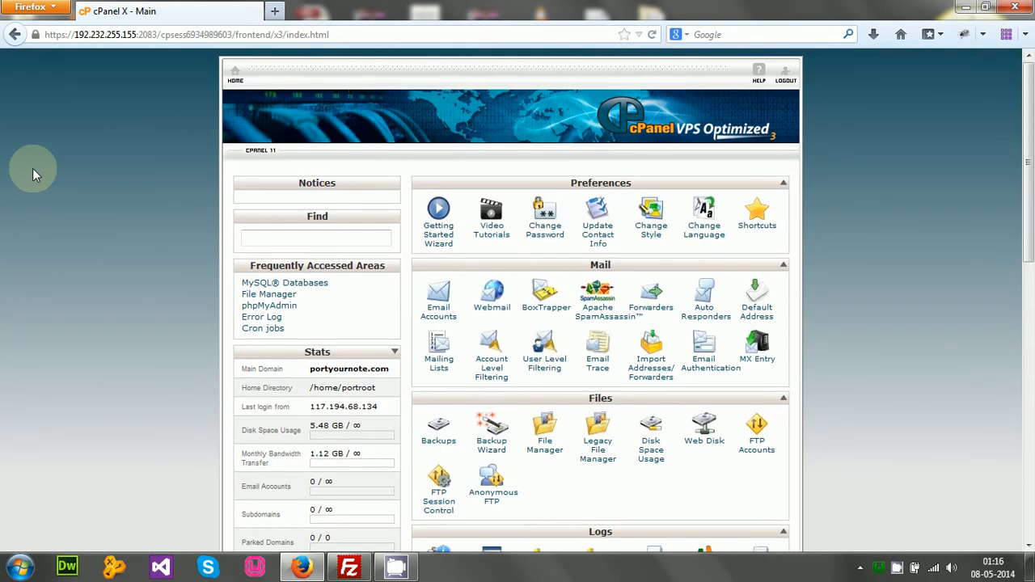
Open the Cron Jobs page from the Advanced section of cPanel and look through it.
{"action": "scroll", "coordinate": [33, 168], "scroll_direction": "down", "scroll_amount": 10}
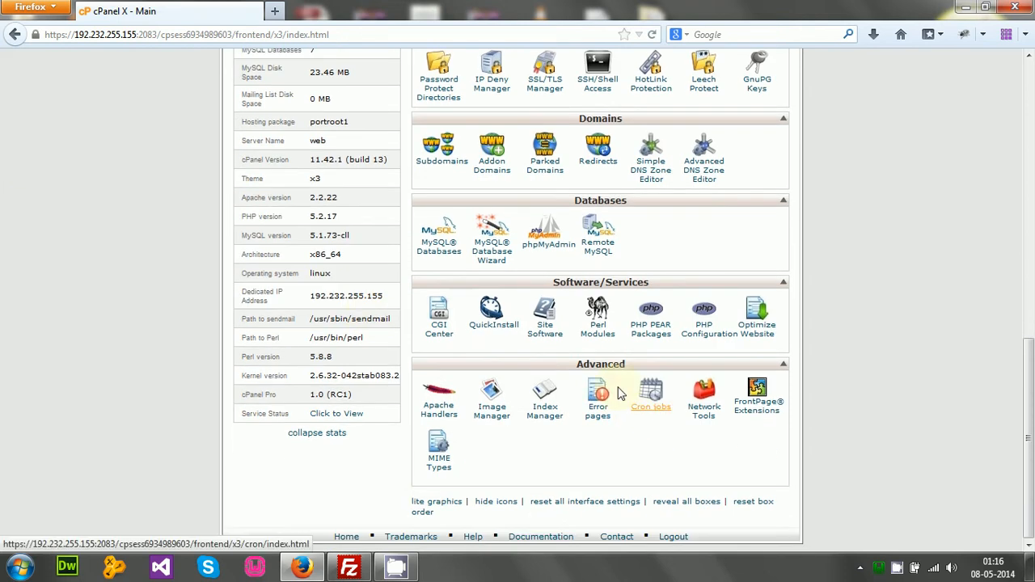
{"action": "left_click", "coordinate": [651, 415]}
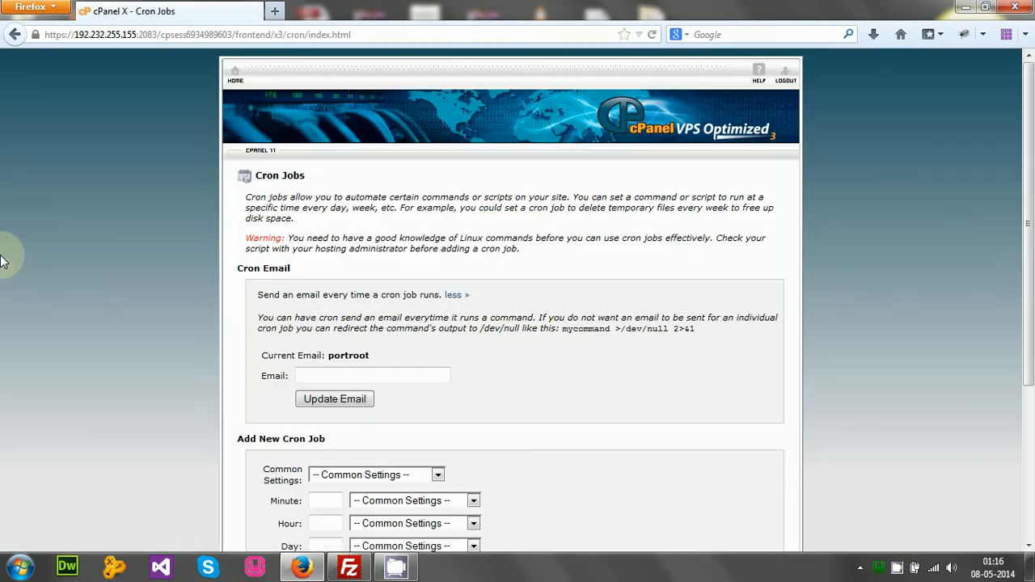
{"action": "scroll", "coordinate": [4, 259], "scroll_direction": "down", "scroll_amount": 5}
{"action": "scroll", "coordinate": [4, 259], "scroll_direction": "up", "scroll_amount": 5}
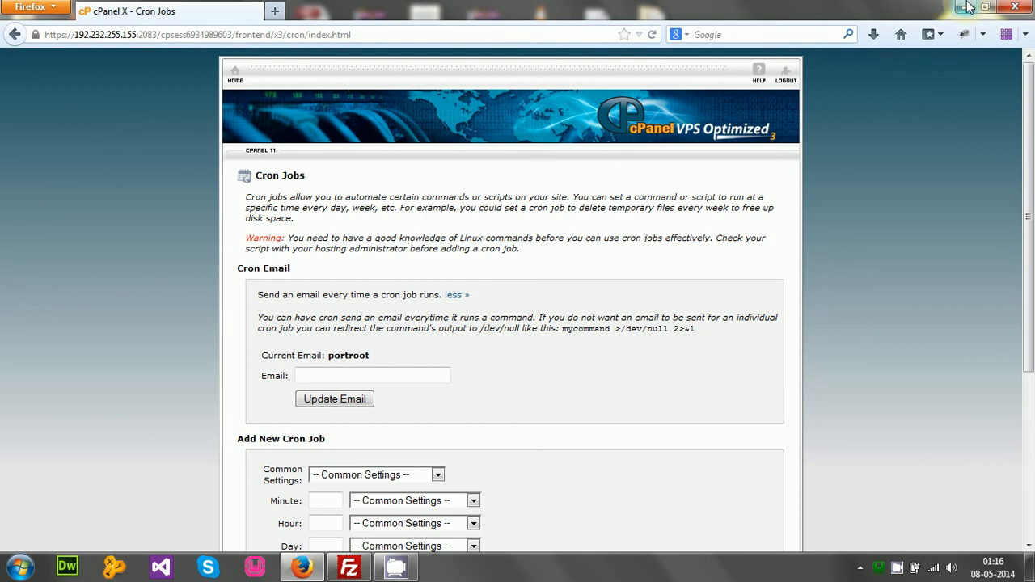
Open cron_test.php from the crtest folder on the desktop and examine the text string it writes in the loop.
{"action": "left_click", "coordinate": [967, 6]}
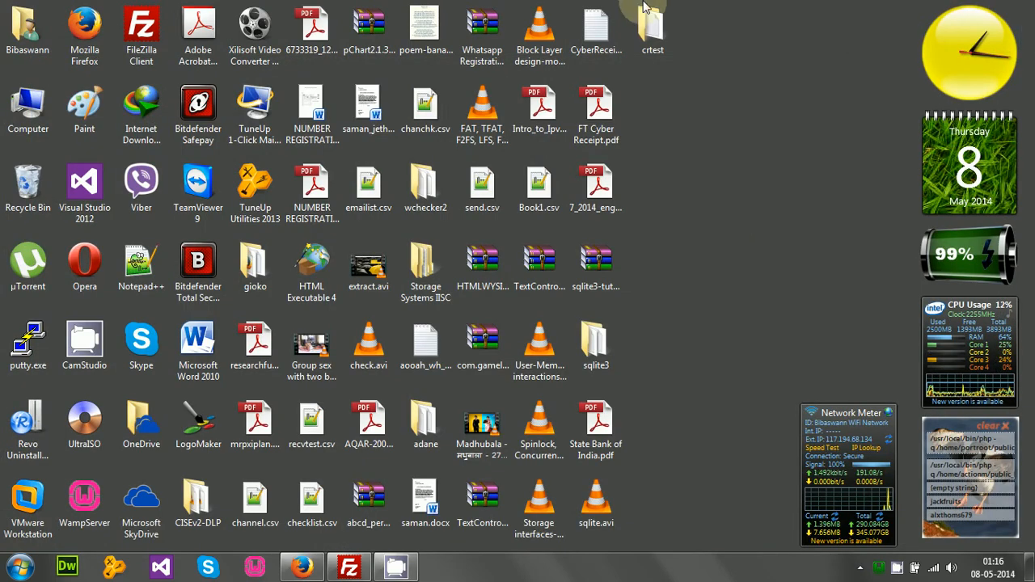
{"action": "double_click", "coordinate": [647, 12]}
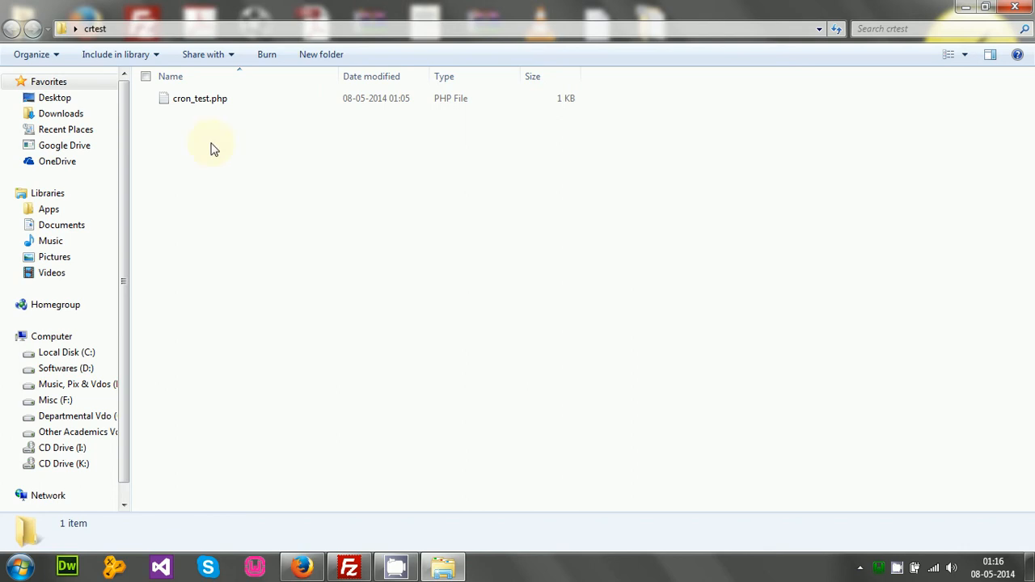
{"action": "double_click", "coordinate": [194, 104]}
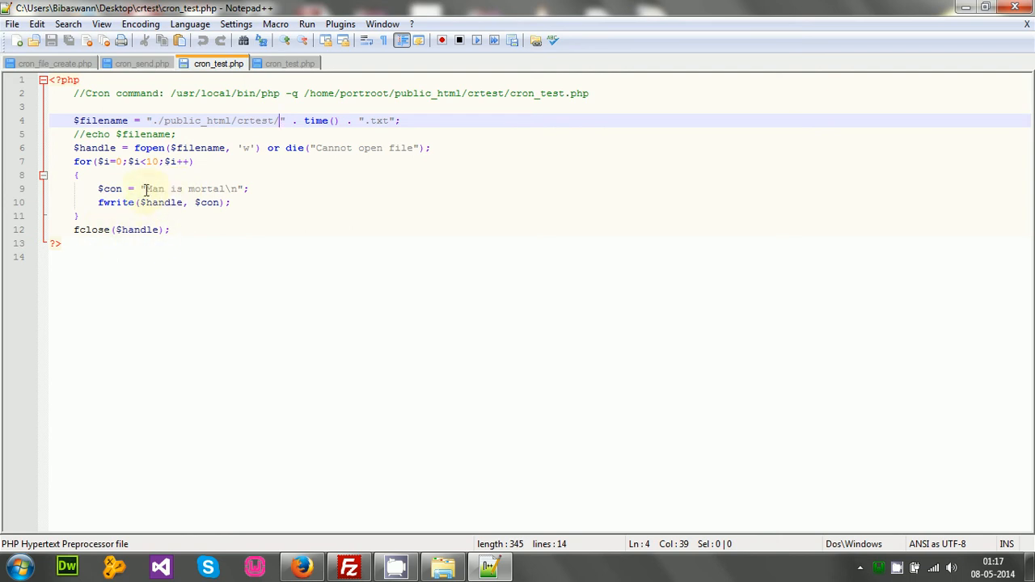
{"action": "left_click_drag", "start_coordinate": [146, 188], "coordinate": [227, 188]}
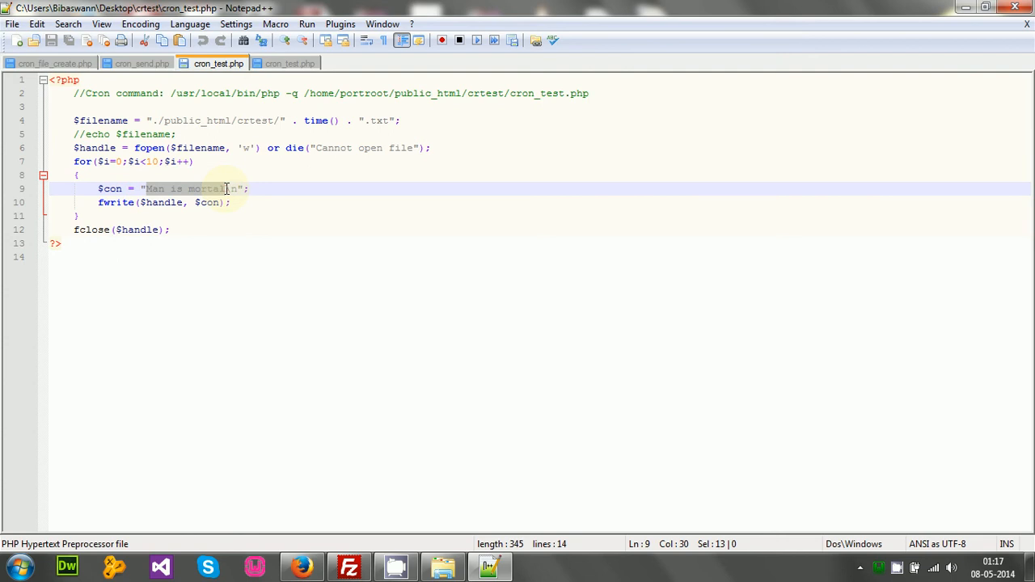
{"action": "left_click", "coordinate": [258, 188]}
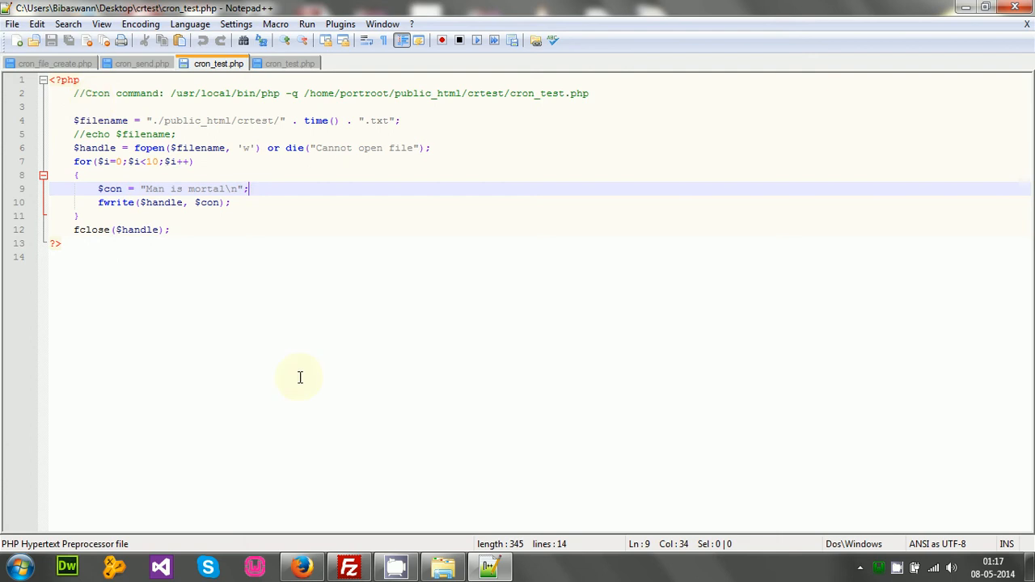
Return to the Cron Jobs page in Firefox and examine the Cron Email section with its current and new email entries.
{"action": "left_click", "coordinate": [302, 567]}
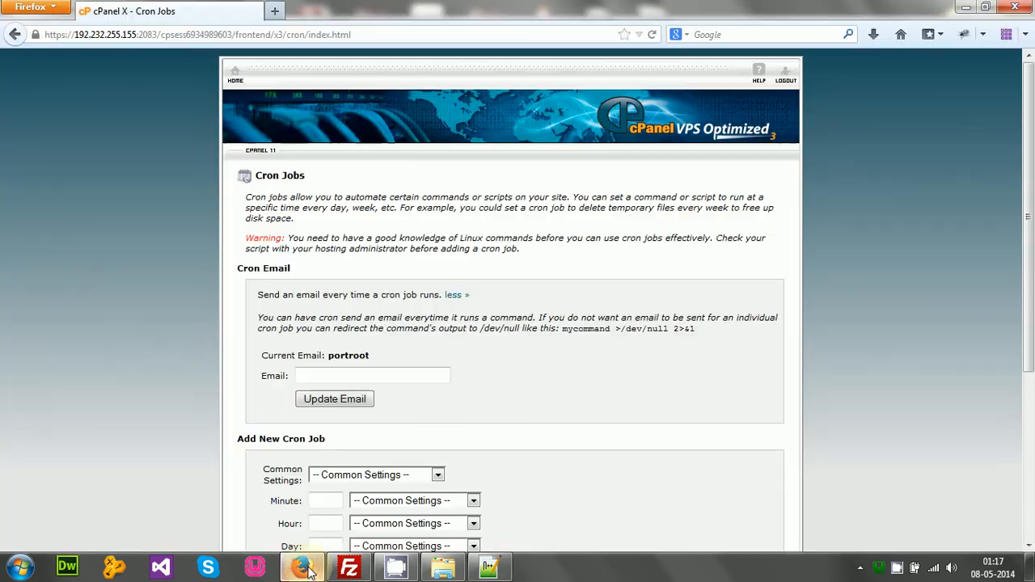
{"action": "scroll", "coordinate": [106, 287], "scroll_direction": "down", "scroll_amount": 4}
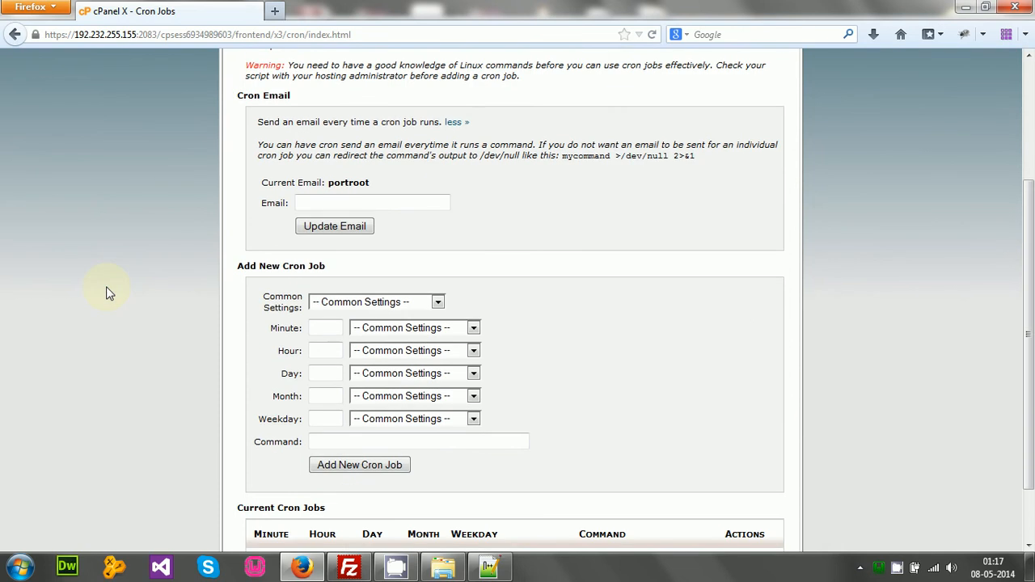
{"action": "left_click", "coordinate": [315, 201]}
{"action": "left_click", "coordinate": [334, 202]}
{"action": "double_click", "coordinate": [350, 182]}
{"action": "left_click", "coordinate": [220, 191]}
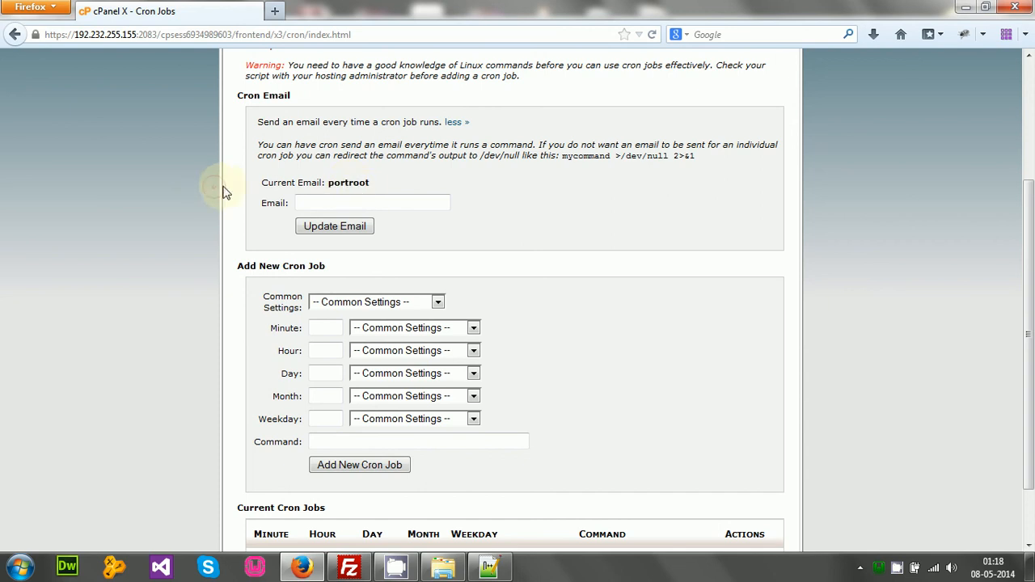
{"action": "double_click", "coordinate": [352, 182]}
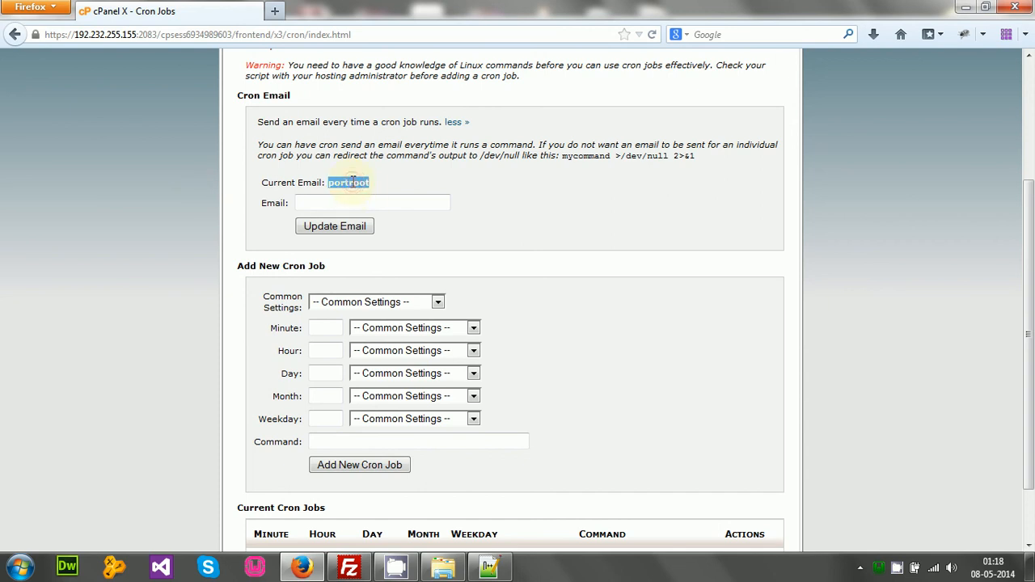
{"action": "left_click", "coordinate": [307, 201]}
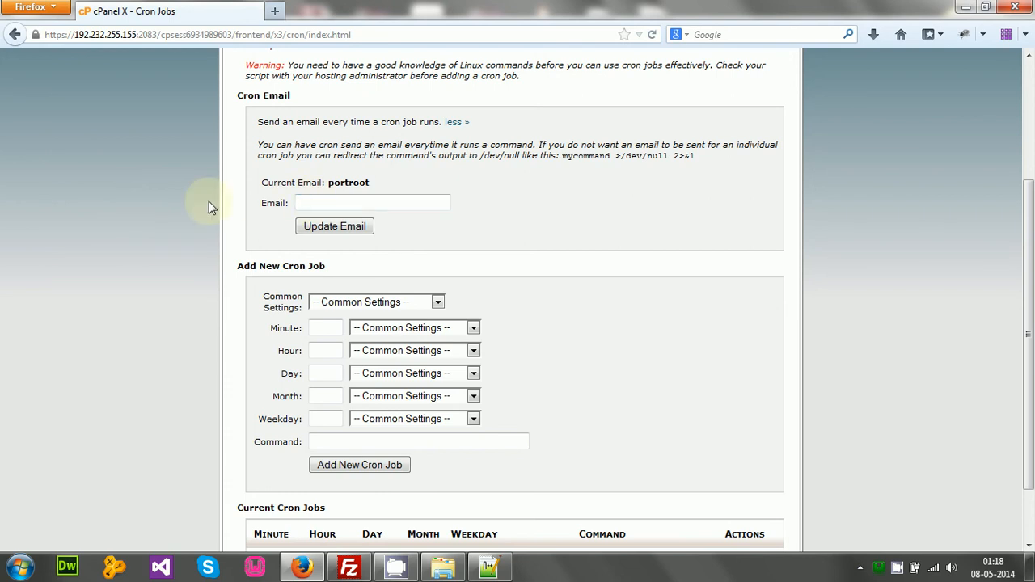
{"action": "scroll", "coordinate": [160, 215], "scroll_direction": "up", "scroll_amount": 3}
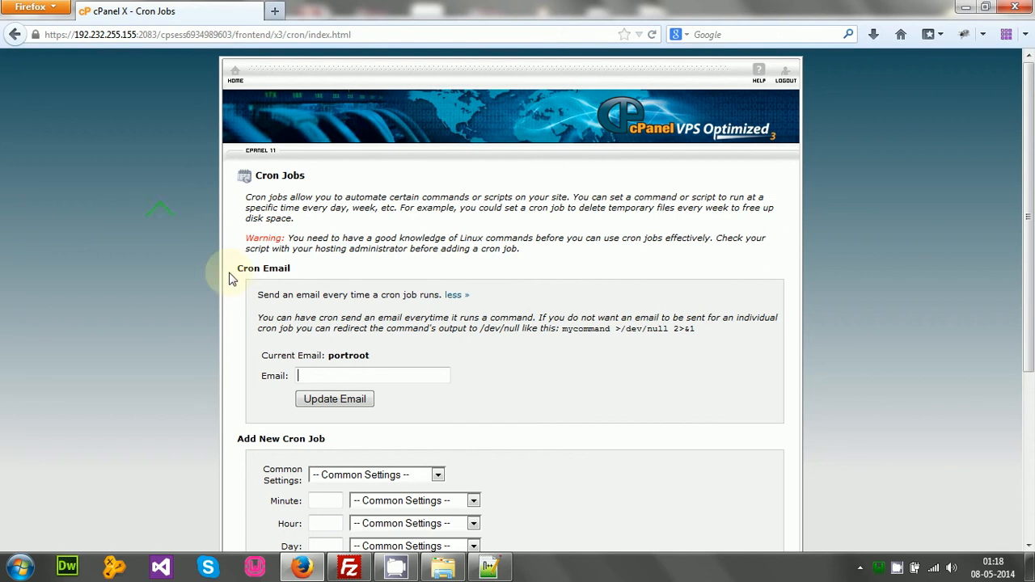
{"action": "scroll", "coordinate": [150, 274], "scroll_direction": "down", "scroll_amount": 2}
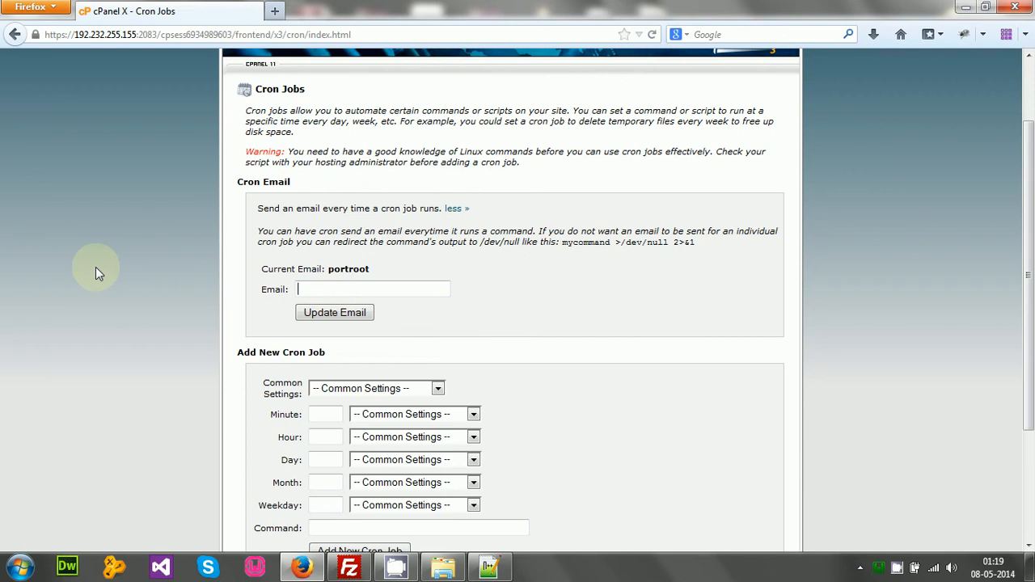
{"action": "scroll", "coordinate": [95, 273], "scroll_direction": "down", "scroll_amount": 2}
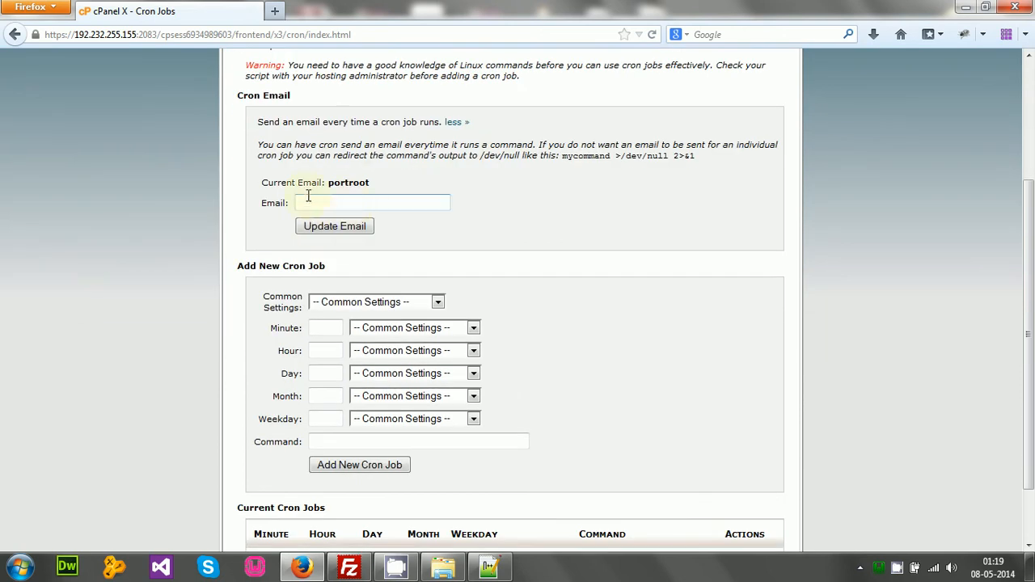
{"action": "left_click", "coordinate": [272, 200]}
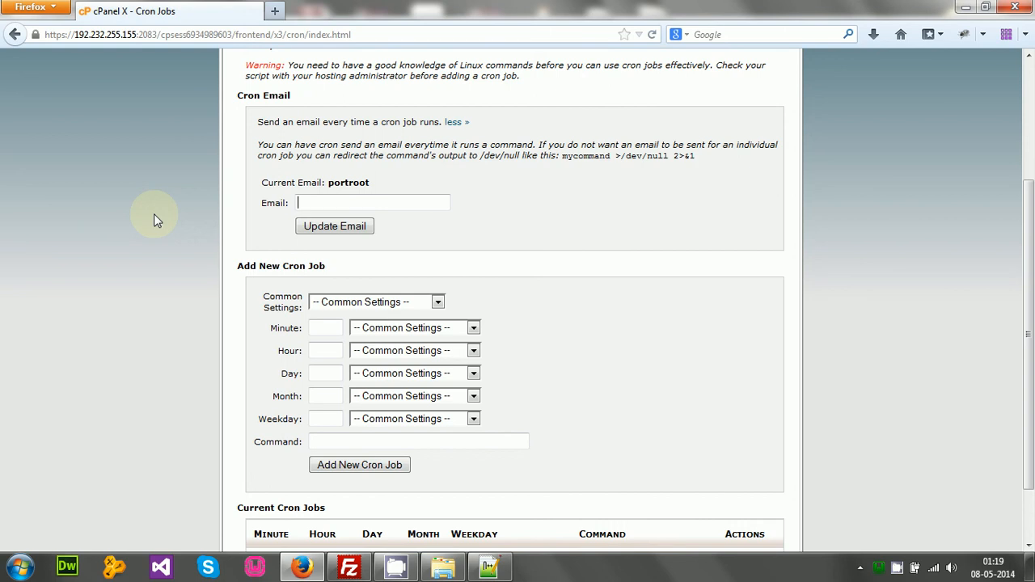
Review the Common Settings schedule presets available for a new cron job without choosing one.
{"action": "scroll", "coordinate": [153, 213], "scroll_direction": "down", "scroll_amount": 2}
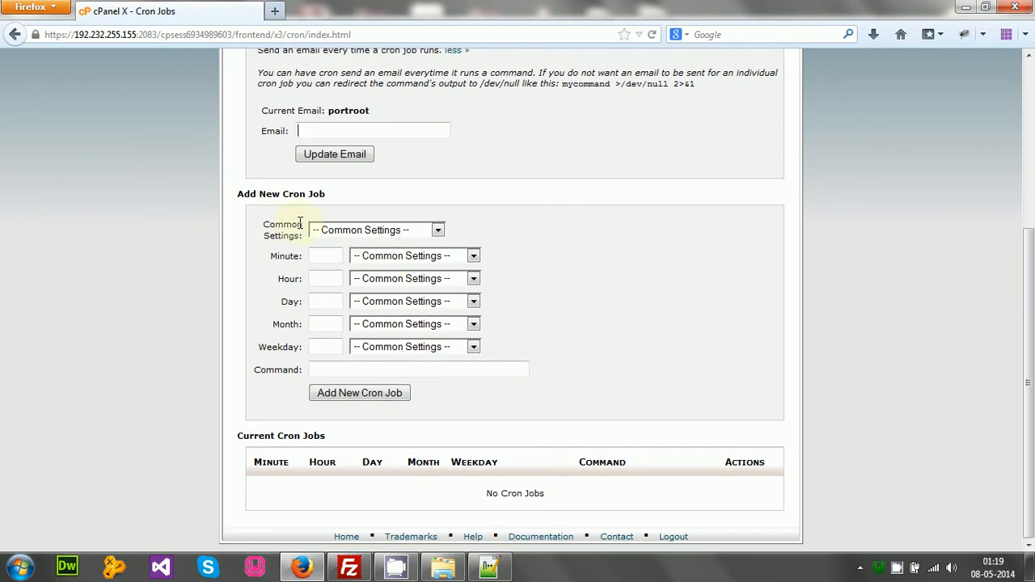
{"action": "left_click", "coordinate": [360, 233]}
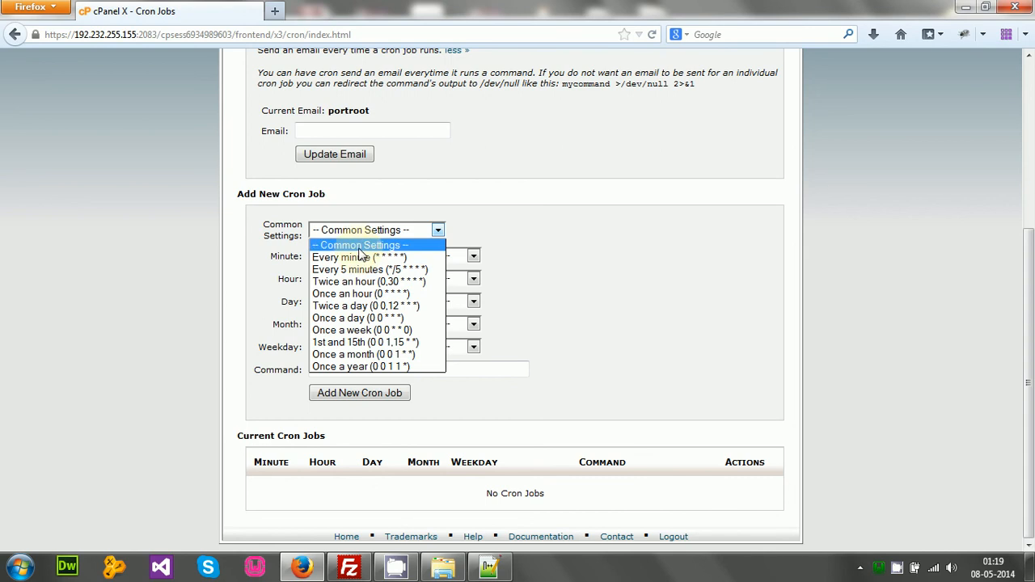
{"action": "left_click", "coordinate": [161, 273]}
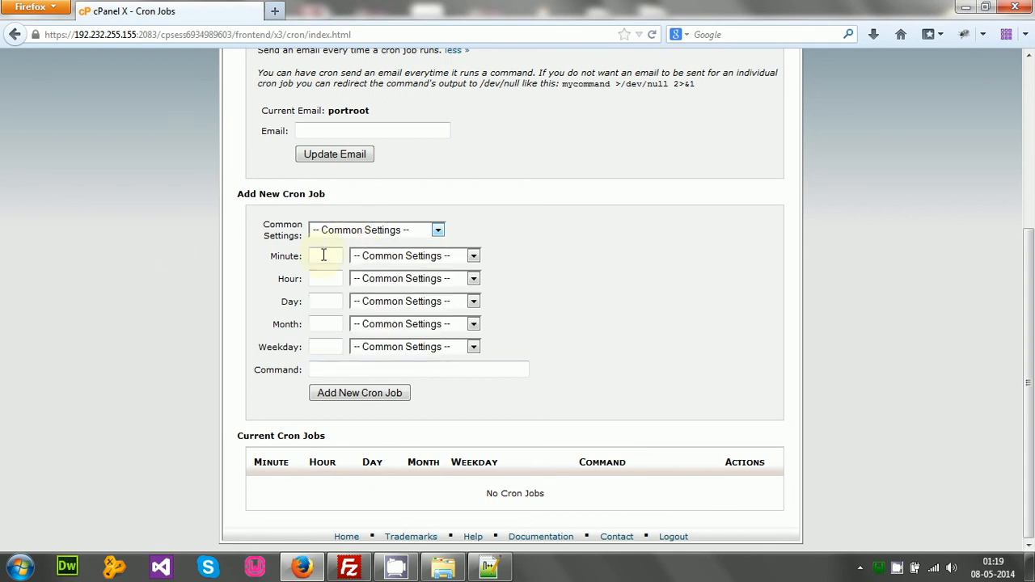
{"action": "left_click", "coordinate": [355, 236]}
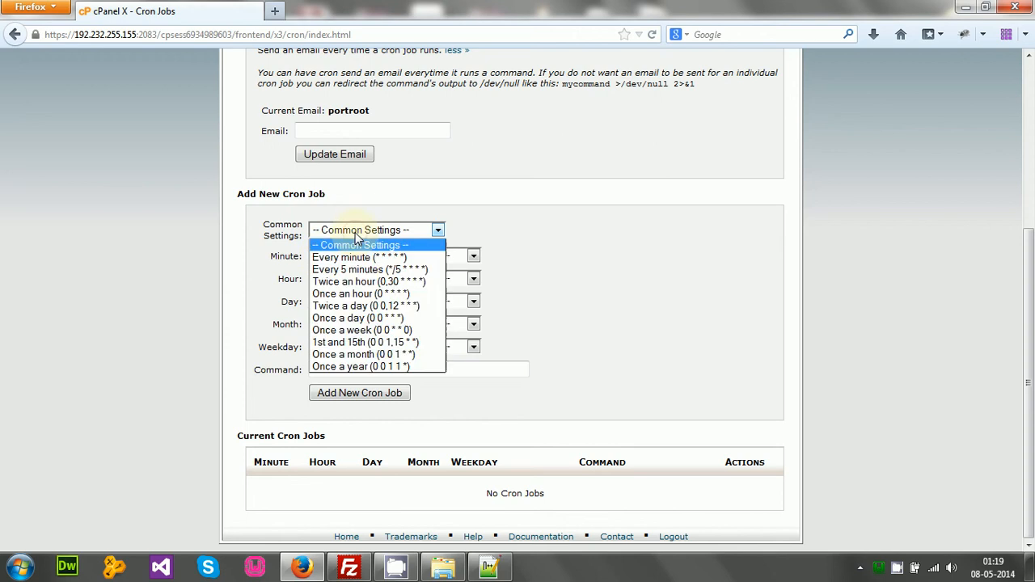
{"action": "left_click", "coordinate": [356, 234]}
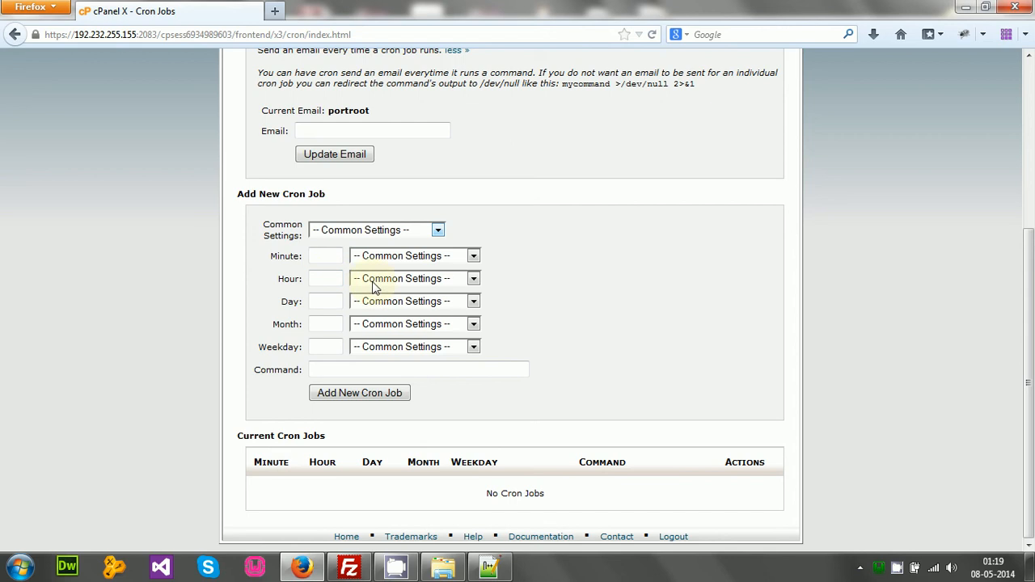
Try 5 as the new cron job's hour and view the hour presets, clearing the hour and its preset again.
{"action": "left_click", "coordinate": [328, 281]}
{"action": "type", "text": "5"}
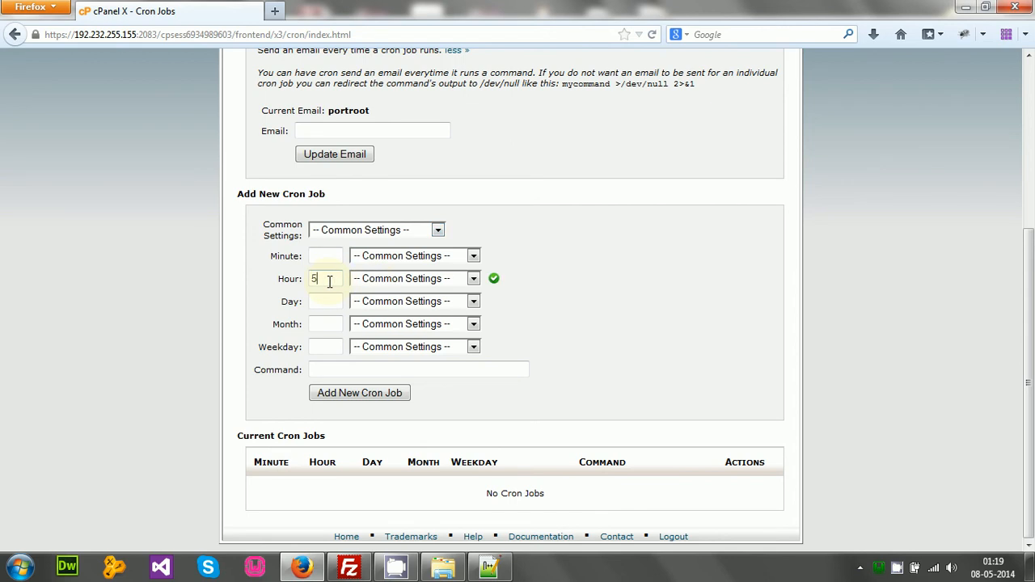
{"action": "left_click", "coordinate": [377, 279]}
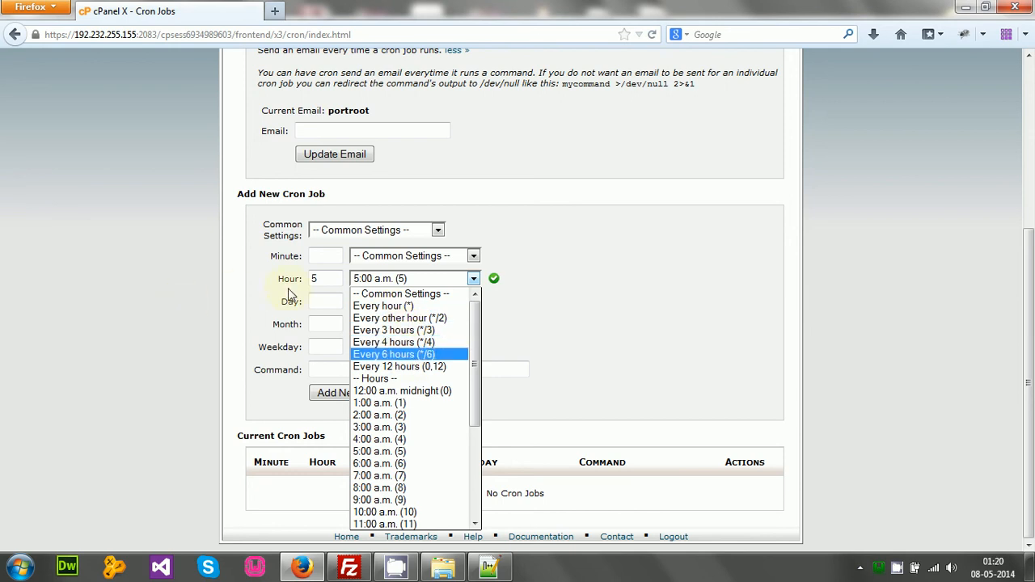
{"action": "left_click", "coordinate": [323, 280]}
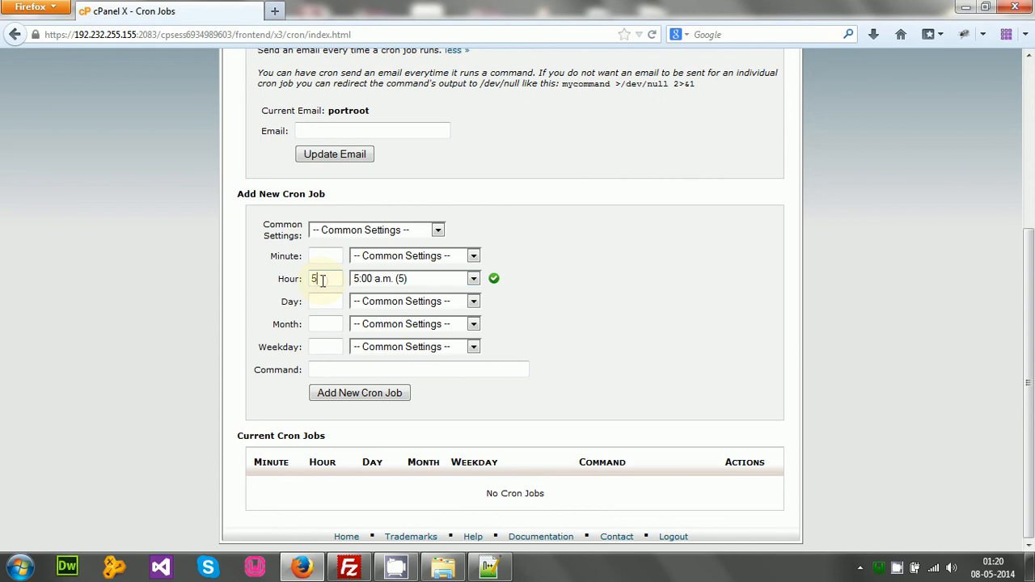
{"action": "key", "text": "BackSpace"}
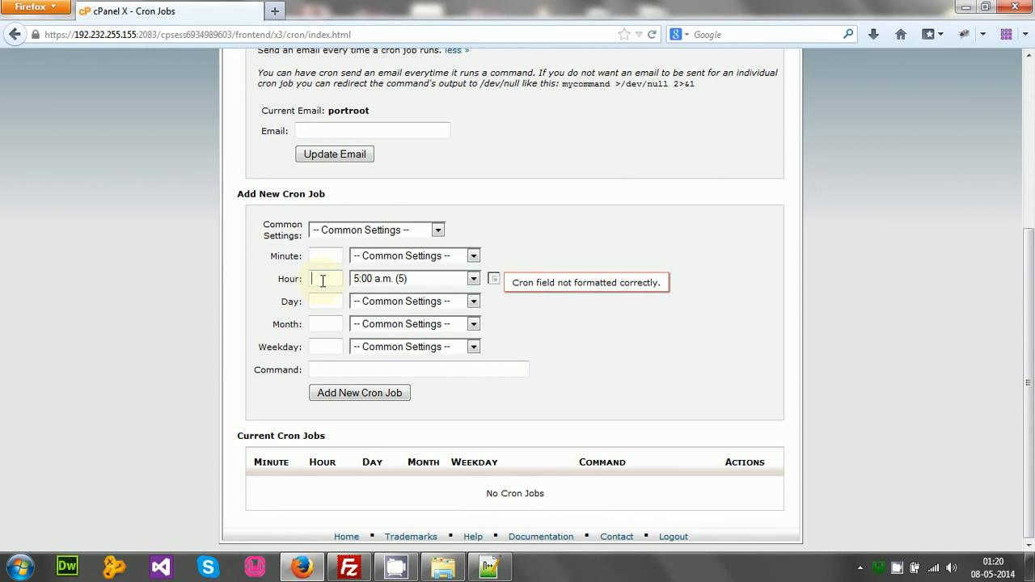
{"action": "left_click", "coordinate": [413, 283]}
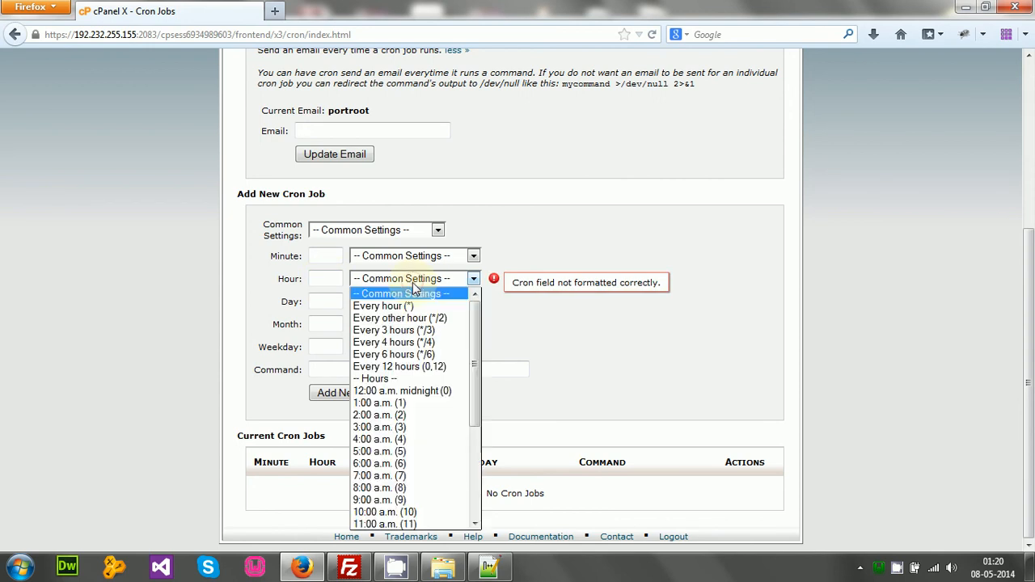
{"action": "left_click", "coordinate": [419, 296]}
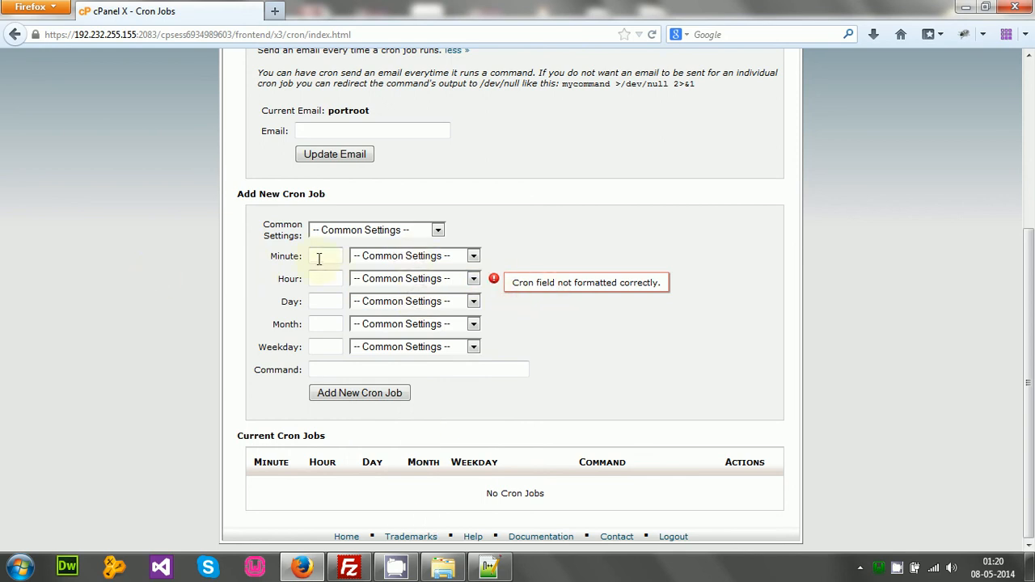
Review the minute presets and the command entry of the new cron job form, along with the introduction of the Cron Jobs page.
{"action": "left_click", "coordinate": [399, 258]}
{"action": "left_click", "coordinate": [399, 257]}
{"action": "left_click", "coordinate": [398, 369]}
{"action": "scroll", "coordinate": [160, 224], "scroll_direction": "up", "scroll_amount": 3}
{"action": "scroll", "coordinate": [160, 224], "scroll_direction": "up", "scroll_amount": 2}
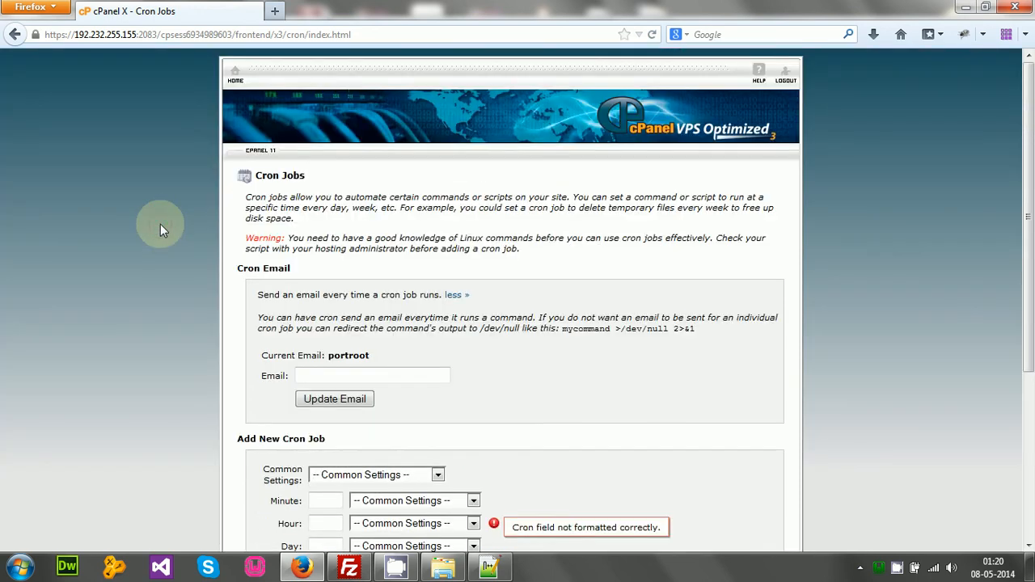
{"action": "scroll", "coordinate": [160, 224], "scroll_direction": "down", "scroll_amount": 3}
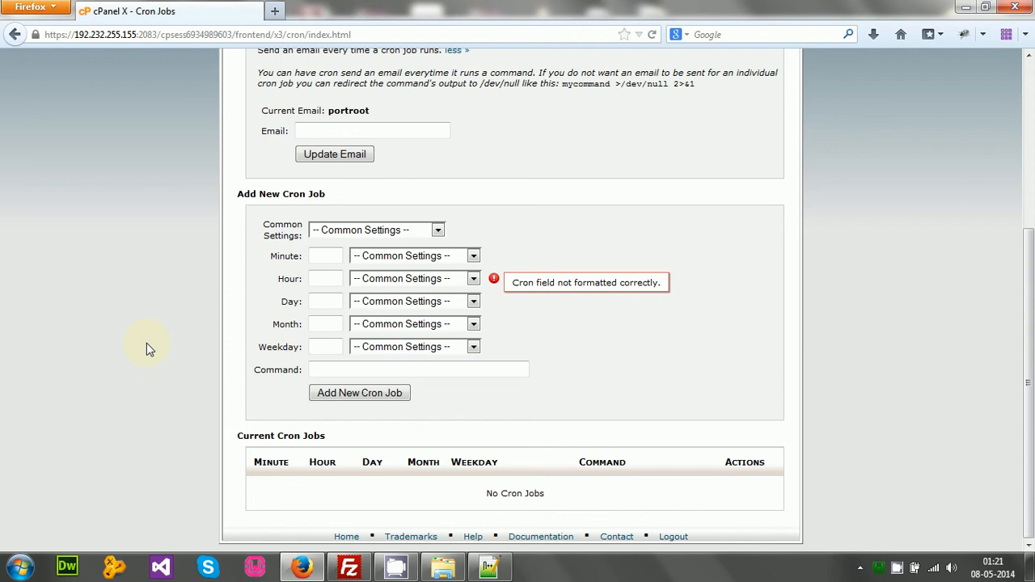
Switch to Notepad++ and examine the PHP path /usr/local/bin/php in the cron command comment of cron_test.php.
{"action": "left_click", "coordinate": [489, 568]}
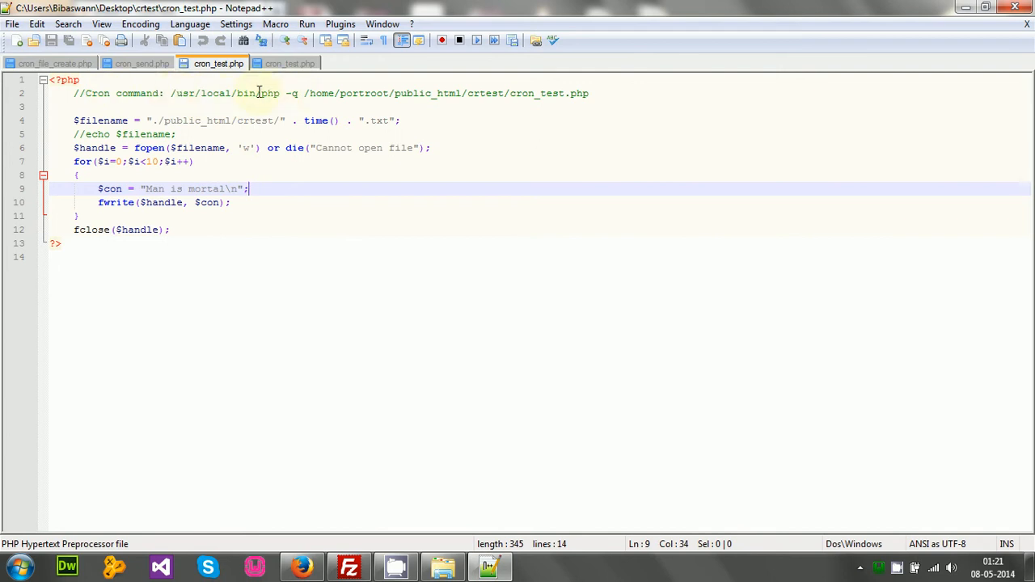
{"action": "left_click_drag", "start_coordinate": [280, 93], "coordinate": [170, 93]}
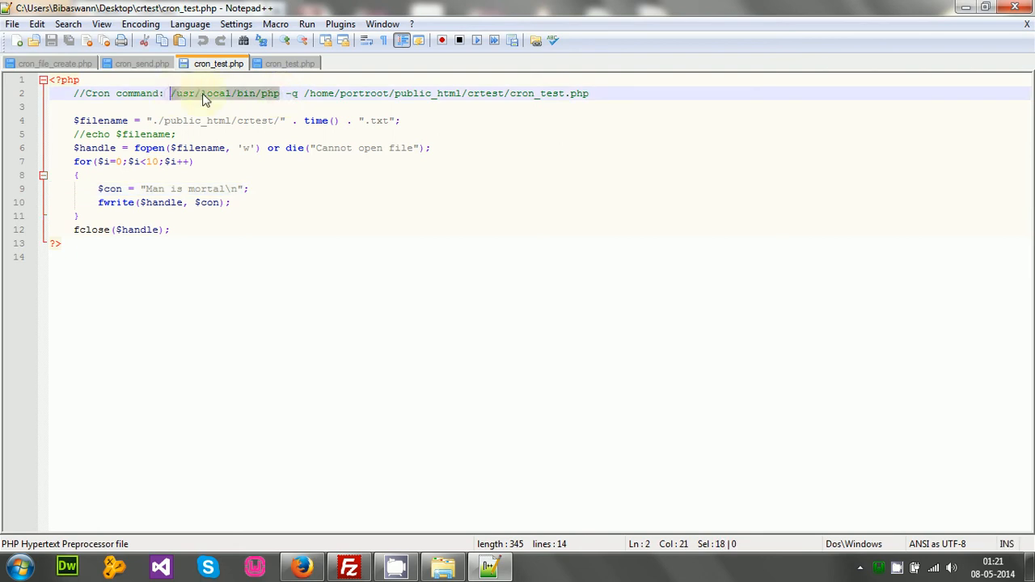
{"action": "left_click", "coordinate": [268, 96]}
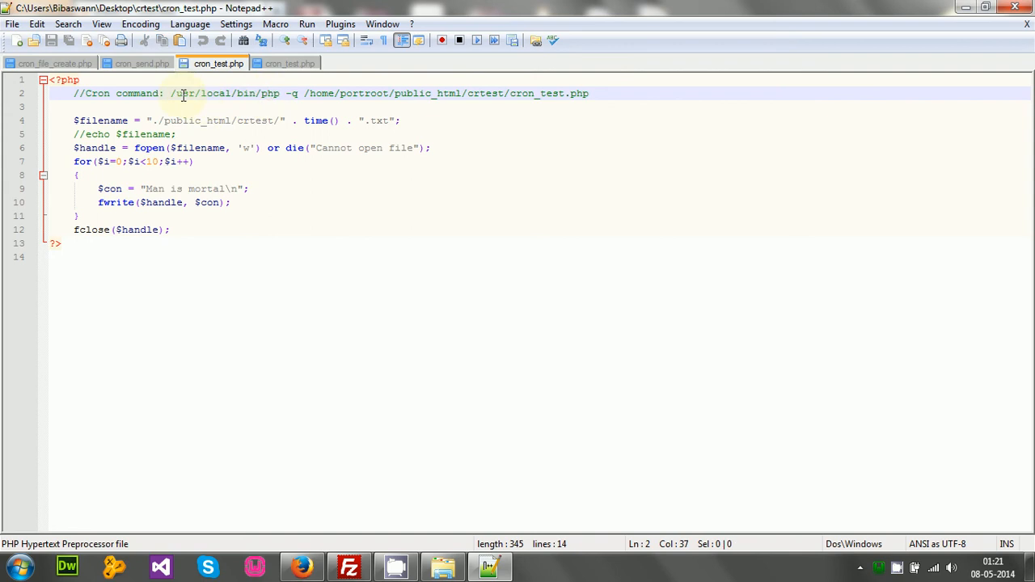
{"action": "left_click", "coordinate": [302, 566]}
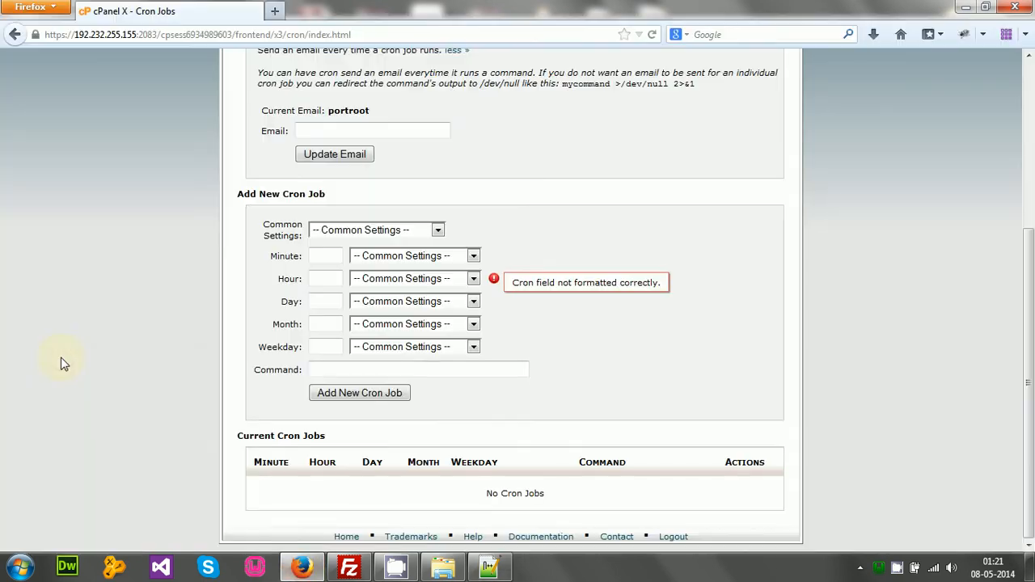
{"action": "scroll", "coordinate": [65, 364], "scroll_direction": "up", "scroll_amount": 5}
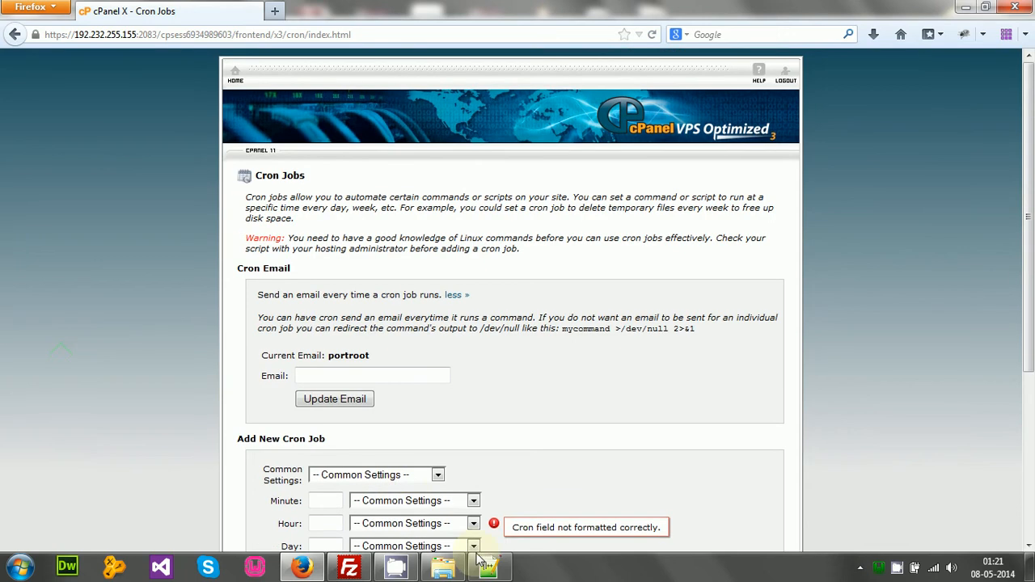
{"action": "left_click", "coordinate": [489, 566]}
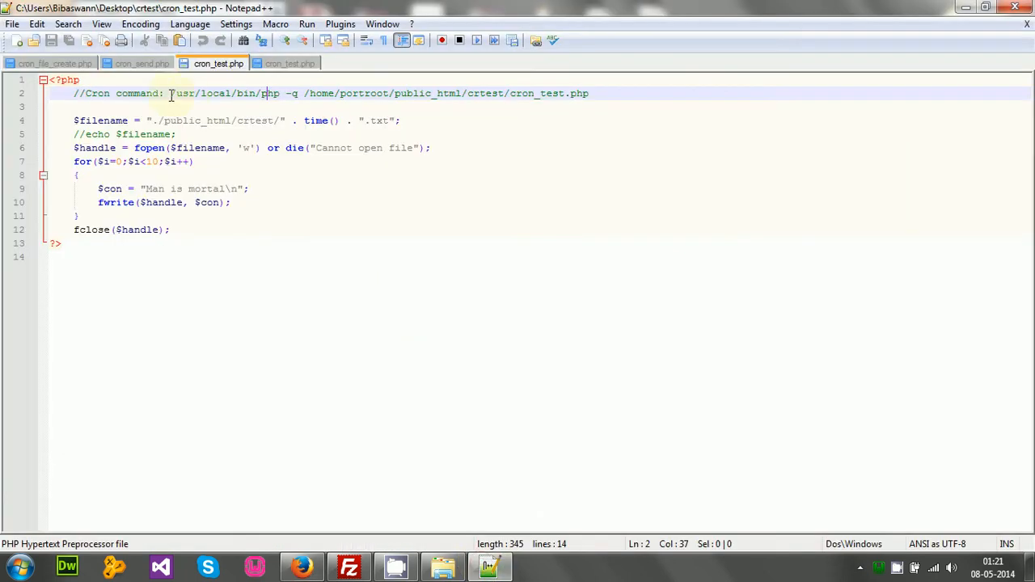
{"action": "left_click_drag", "start_coordinate": [171, 94], "coordinate": [280, 95]}
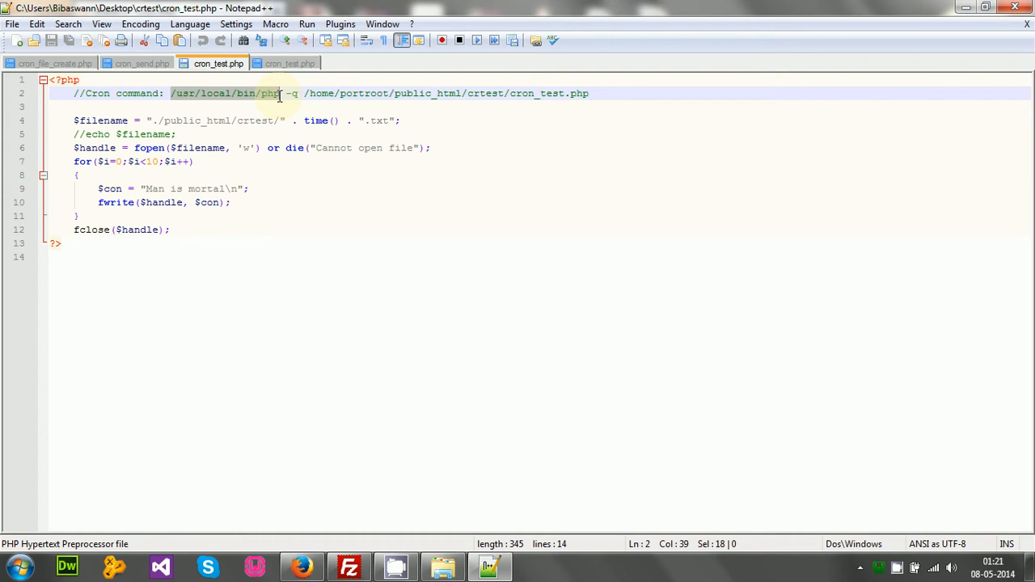
{"action": "left_click", "coordinate": [280, 94]}
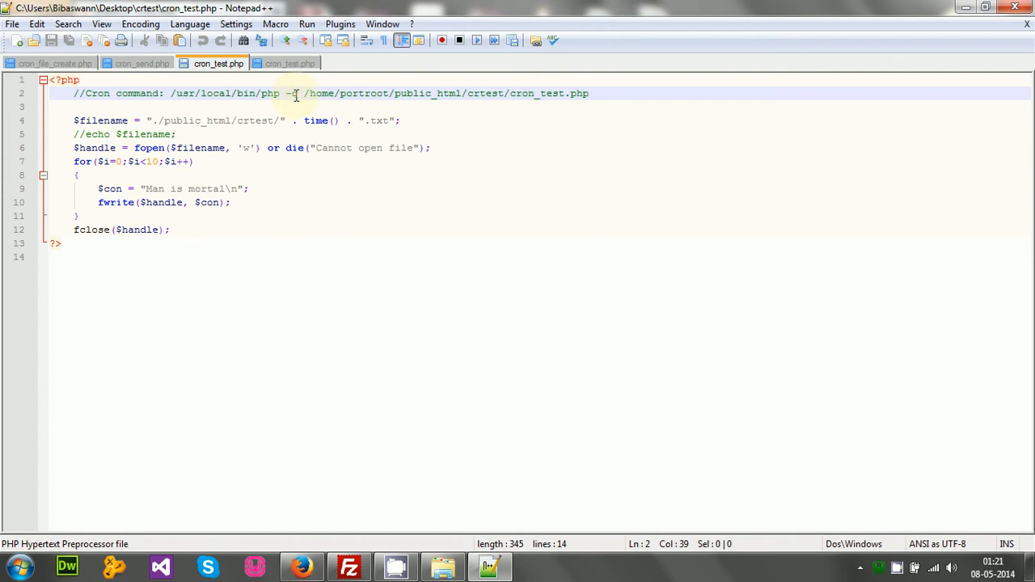
Examine the -q option and the home, account, public_html and crtest folder parts of the script path in the cron command comment.
{"action": "double_click", "coordinate": [295, 94]}
{"action": "left_click", "coordinate": [298, 95]}
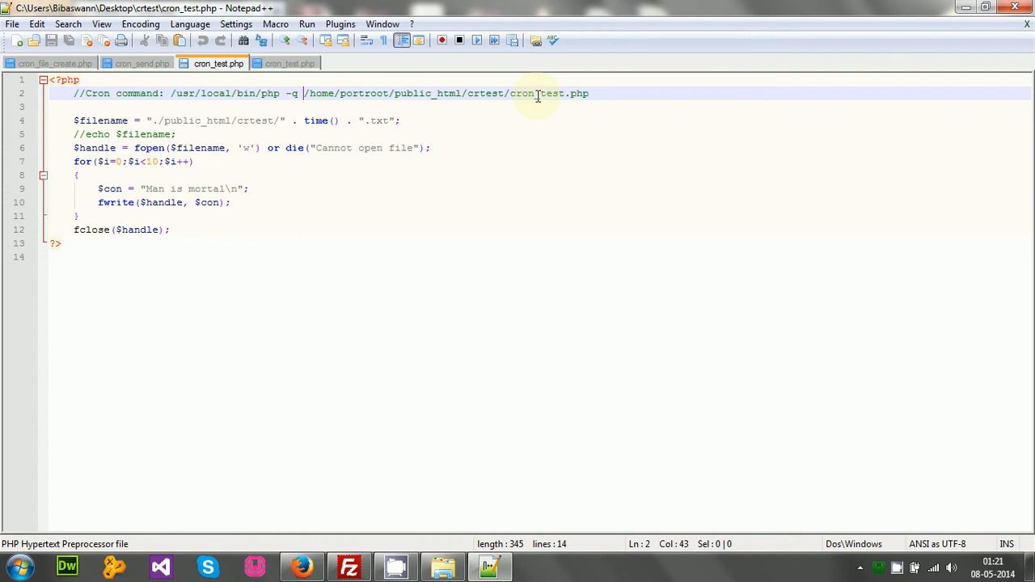
{"action": "left_click", "coordinate": [317, 94]}
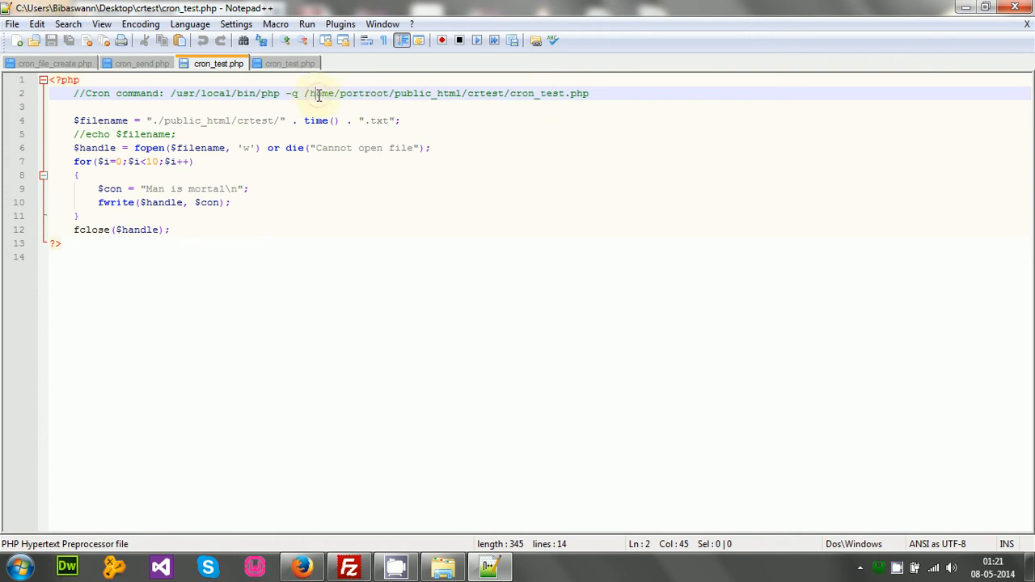
{"action": "double_click", "coordinate": [361, 95]}
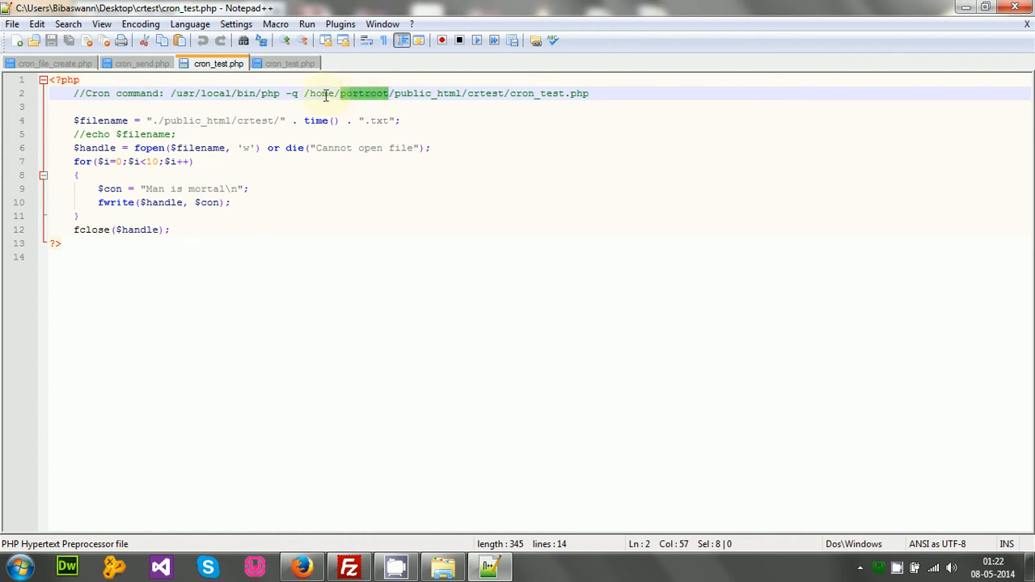
{"action": "left_click", "coordinate": [330, 95]}
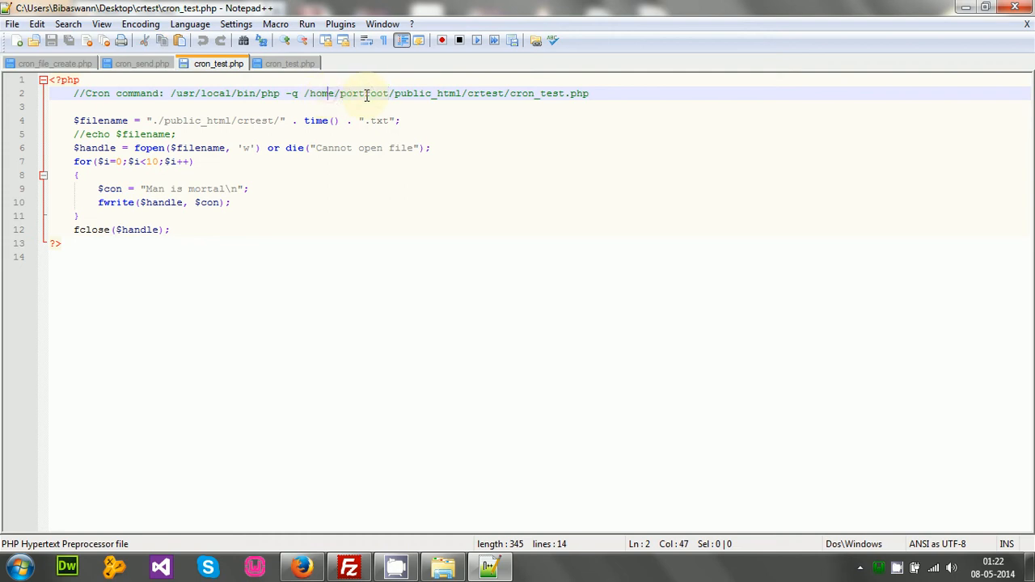
{"action": "double_click", "coordinate": [361, 94]}
{"action": "left_click", "coordinate": [366, 94]}
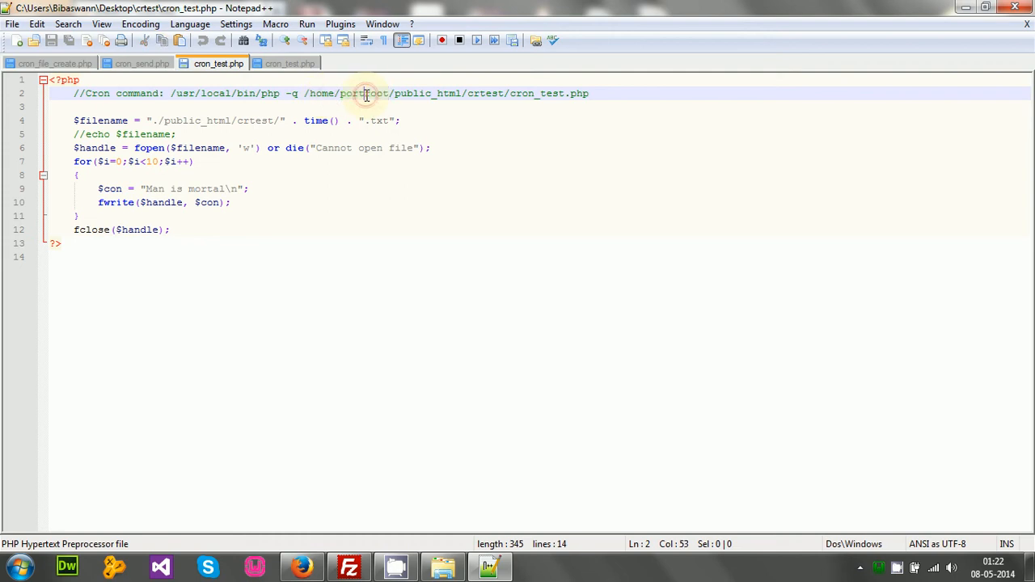
{"action": "double_click", "coordinate": [411, 95]}
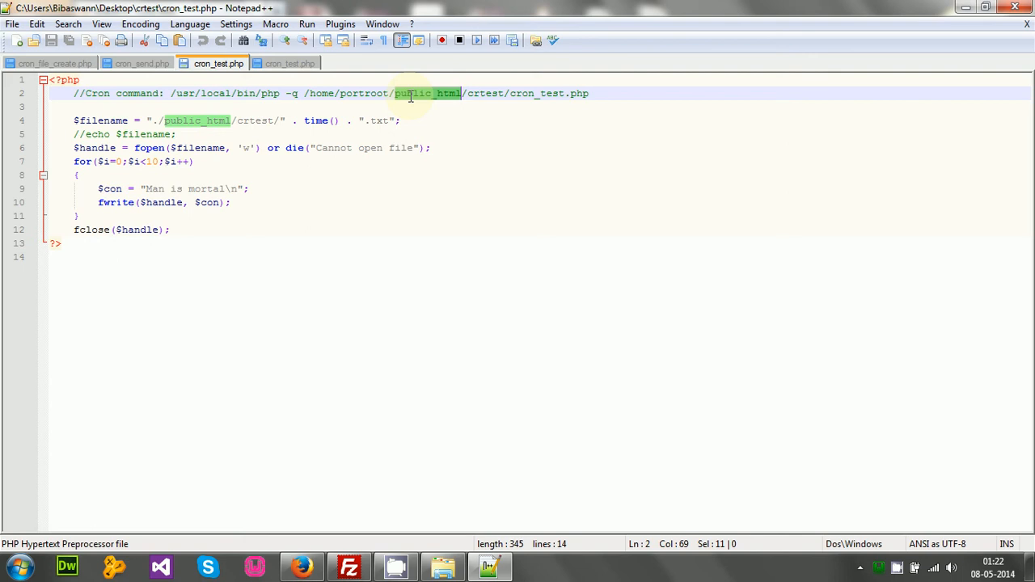
{"action": "double_click", "coordinate": [485, 94]}
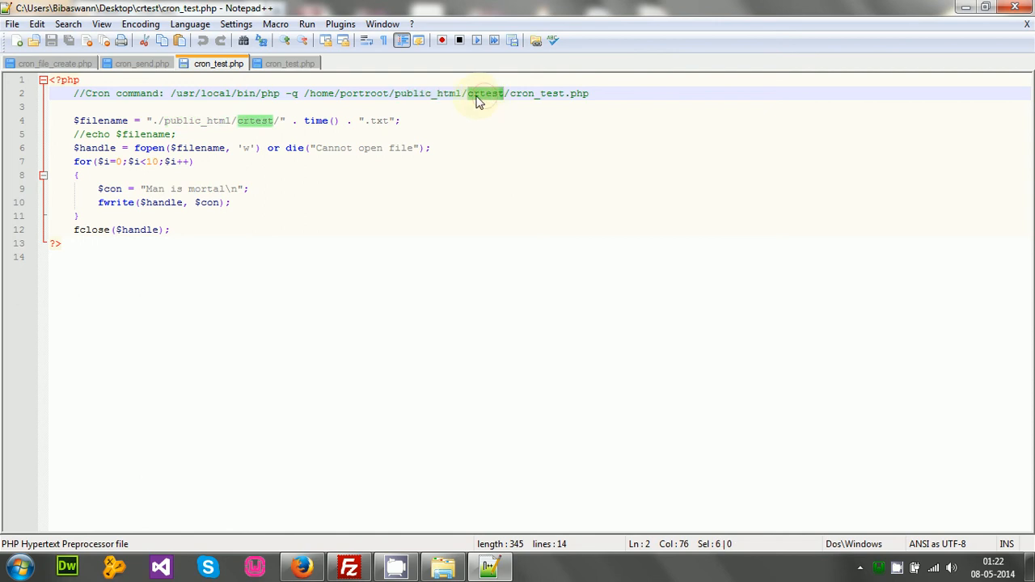
View the crtest folder on the desktop and return to cron_test.php in Notepad++.
{"action": "key", "text": "alt+Tab"}
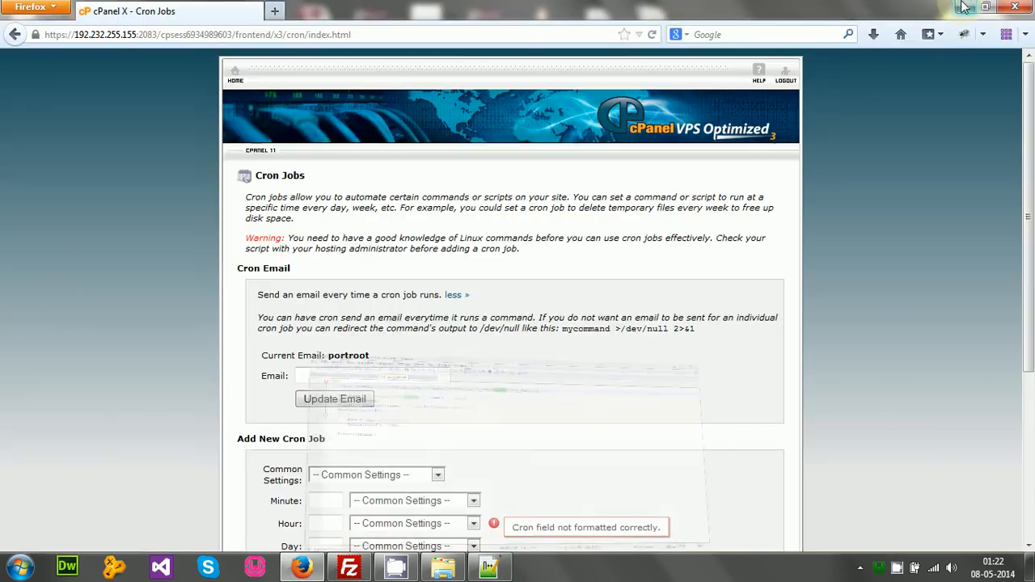
{"action": "left_click", "coordinate": [963, 6]}
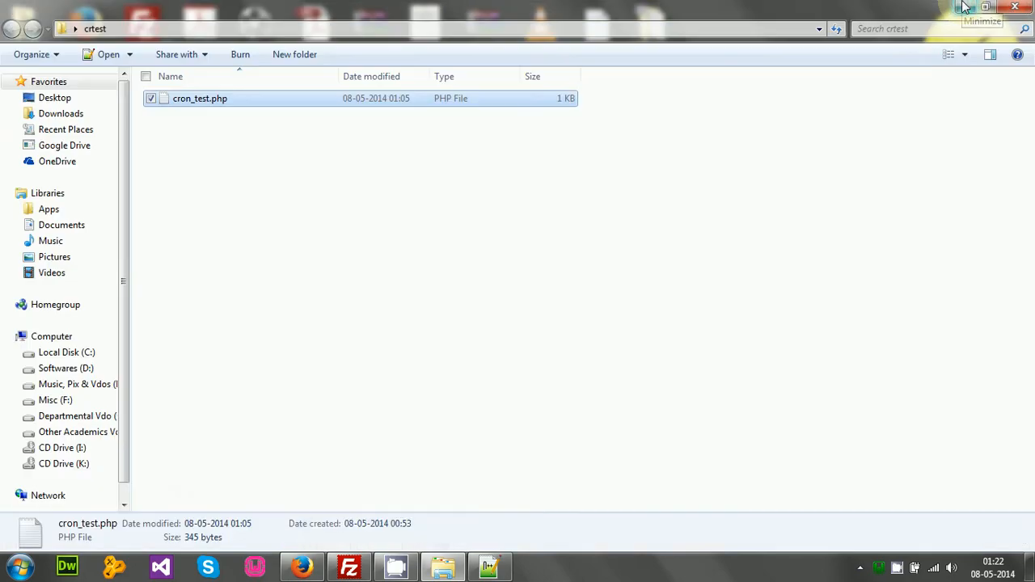
{"action": "left_click", "coordinate": [963, 6]}
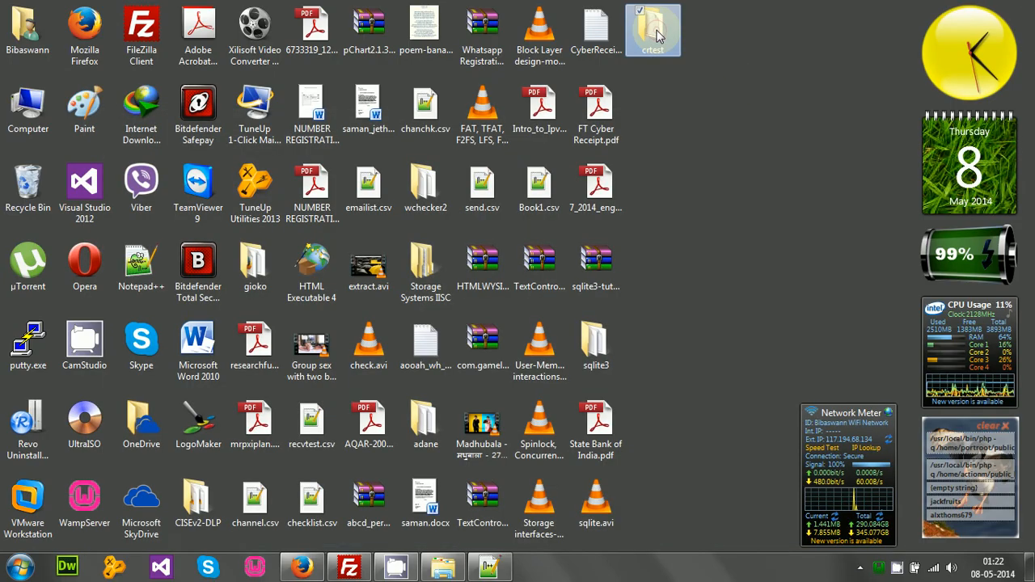
{"action": "left_click", "coordinate": [442, 571]}
{"action": "left_click", "coordinate": [489, 571]}
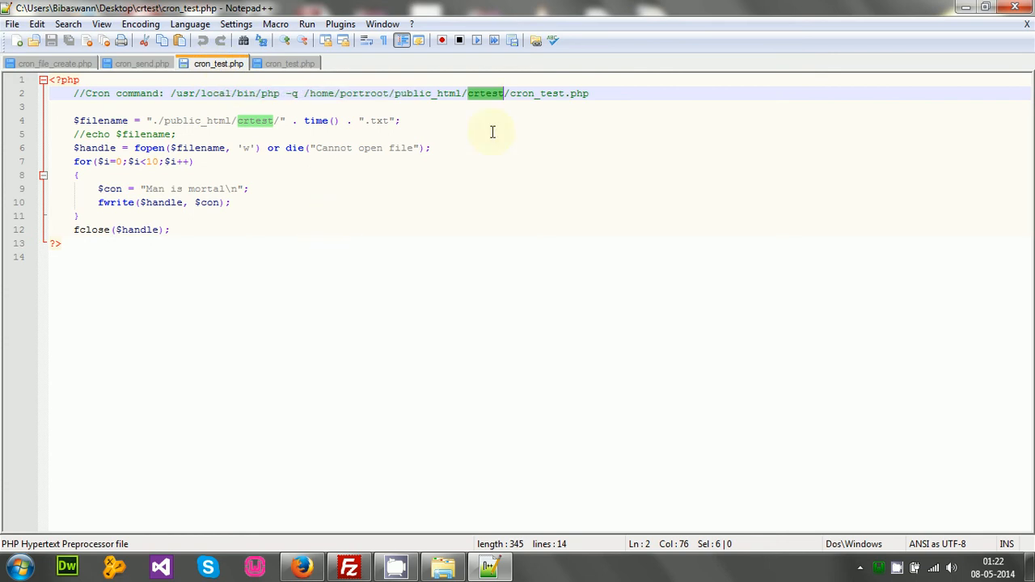
Highlight the script's file name and the full cron command in the comment, and check the Command entry on the Cron Jobs page in Firefox.
{"action": "left_click", "coordinate": [591, 93]}
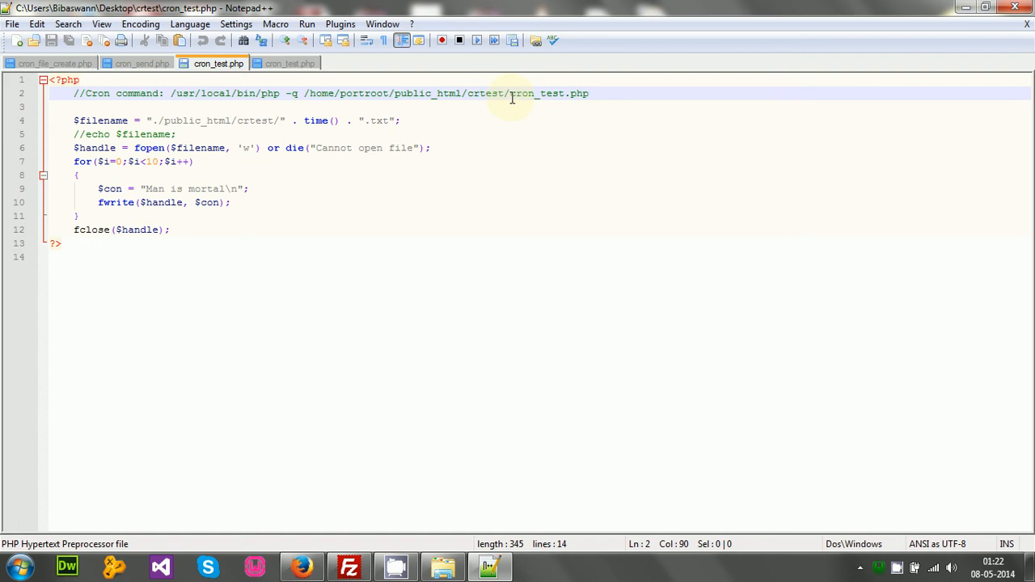
{"action": "double_click", "coordinate": [482, 93]}
{"action": "double_click", "coordinate": [537, 95]}
{"action": "left_click_drag", "start_coordinate": [589, 94], "coordinate": [511, 95]}
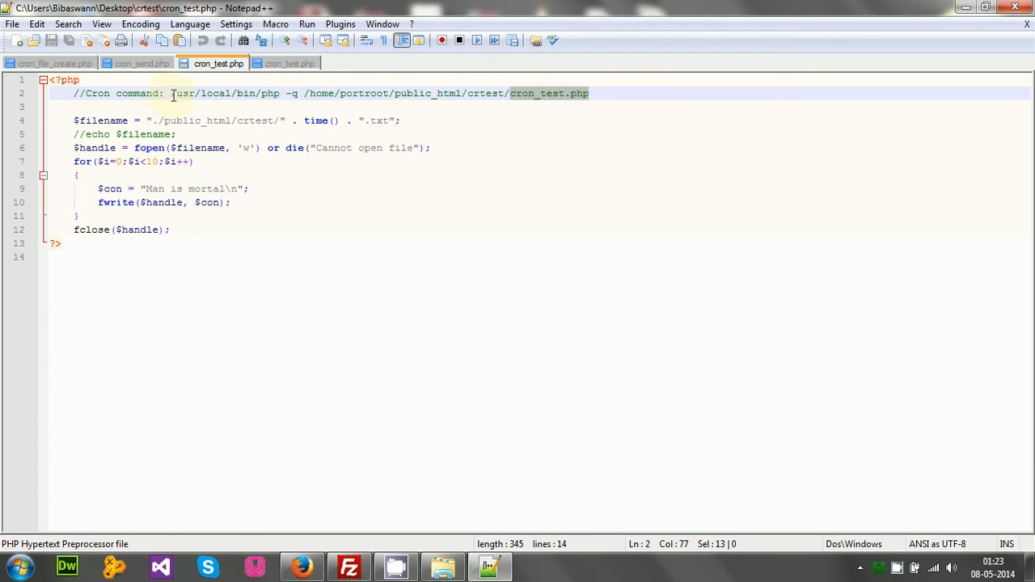
{"action": "left_click_drag", "start_coordinate": [173, 95], "coordinate": [605, 95]}
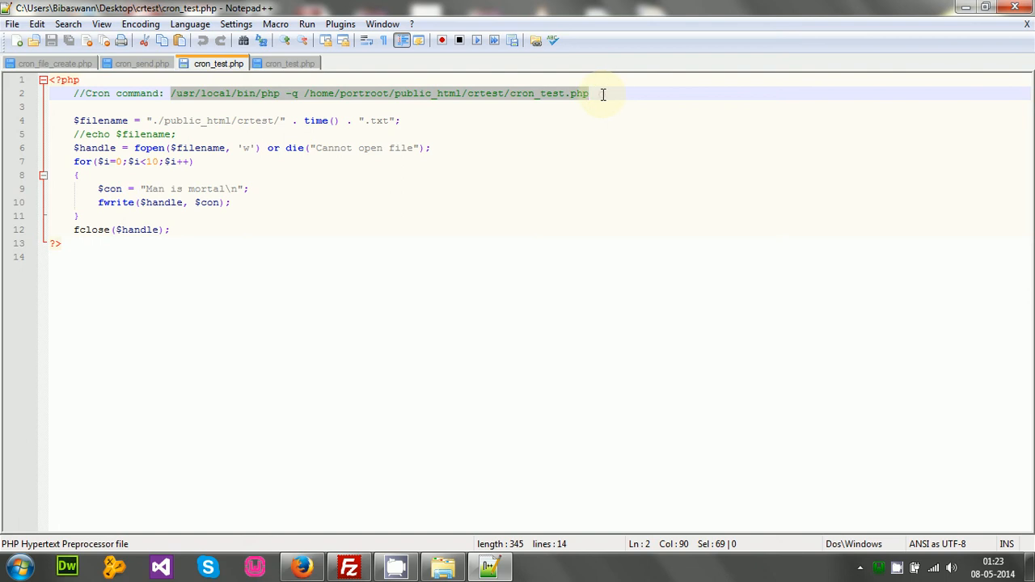
{"action": "left_click", "coordinate": [302, 568]}
{"action": "scroll", "coordinate": [364, 440], "scroll_direction": "down", "scroll_amount": 5}
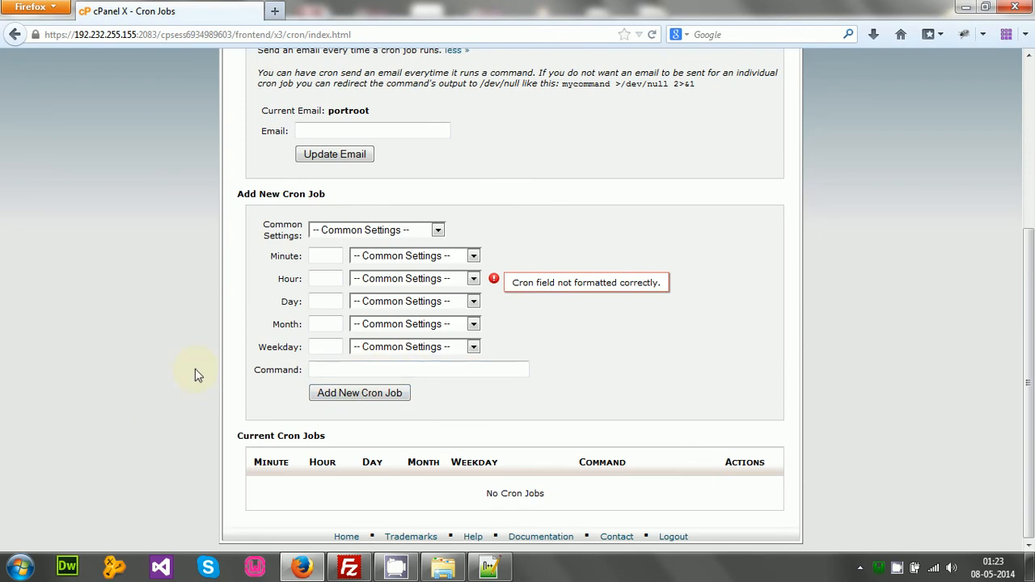
Return to Notepad++ and examine the $filename assignment that builds the output text file's path in cron_test.php.
{"action": "left_click", "coordinate": [490, 568]}
{"action": "left_click", "coordinate": [602, 94]}
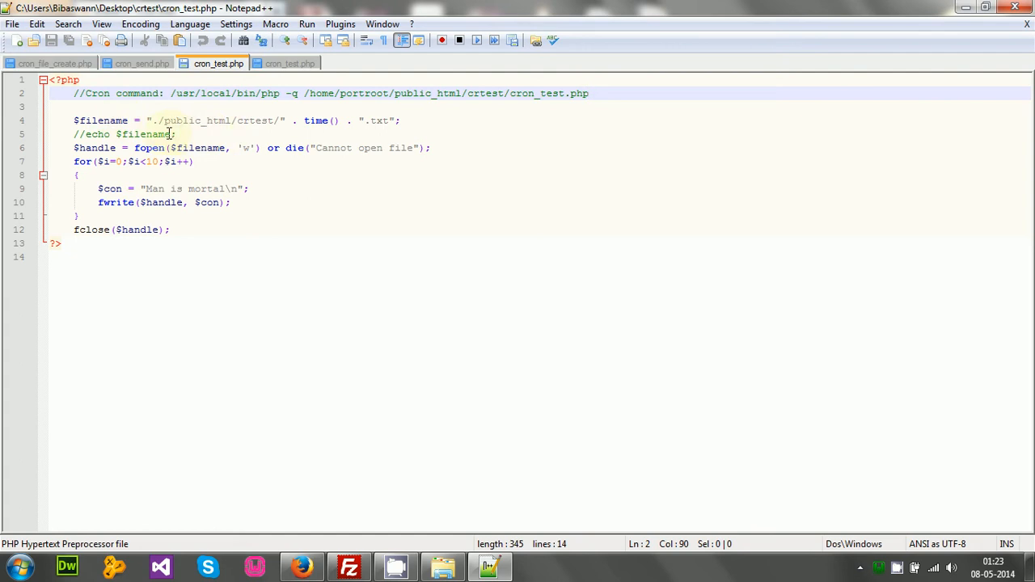
{"action": "double_click", "coordinate": [102, 121]}
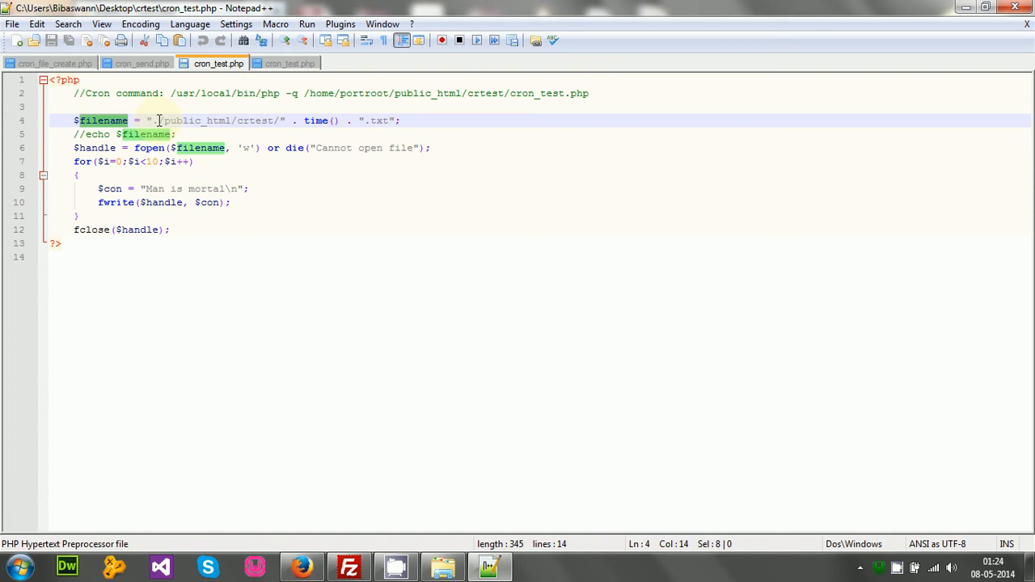
{"action": "left_click", "coordinate": [77, 256]}
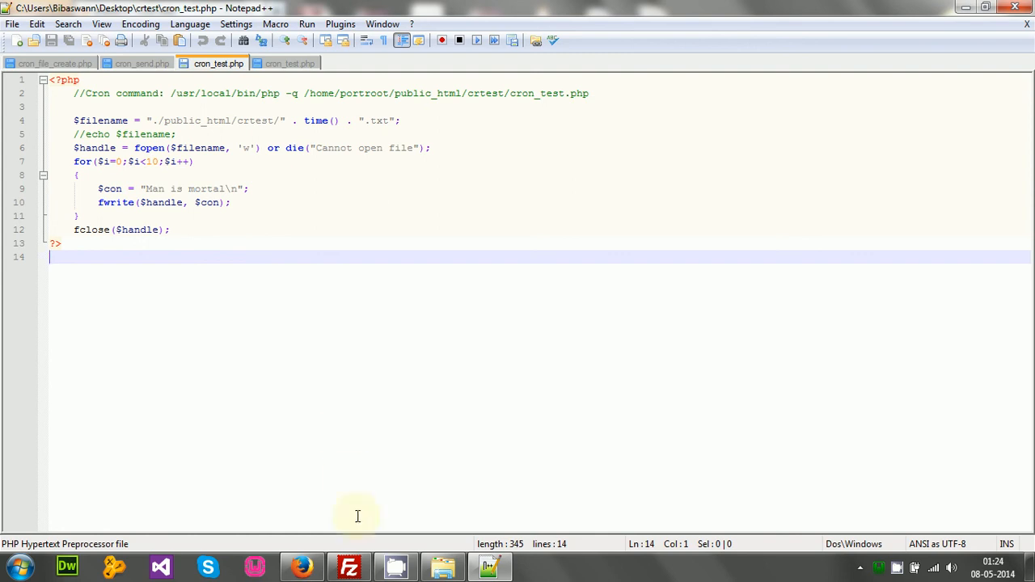
Check the server connection open in FileZilla against the cPanel Cron Jobs page in Firefox.
{"action": "left_click", "coordinate": [349, 567]}
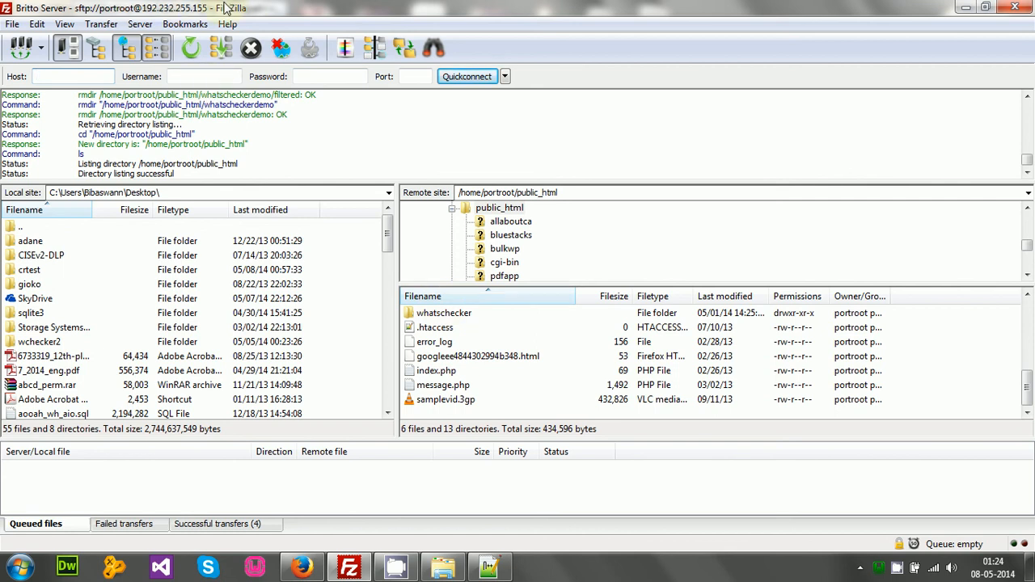
{"action": "left_click", "coordinate": [302, 570]}
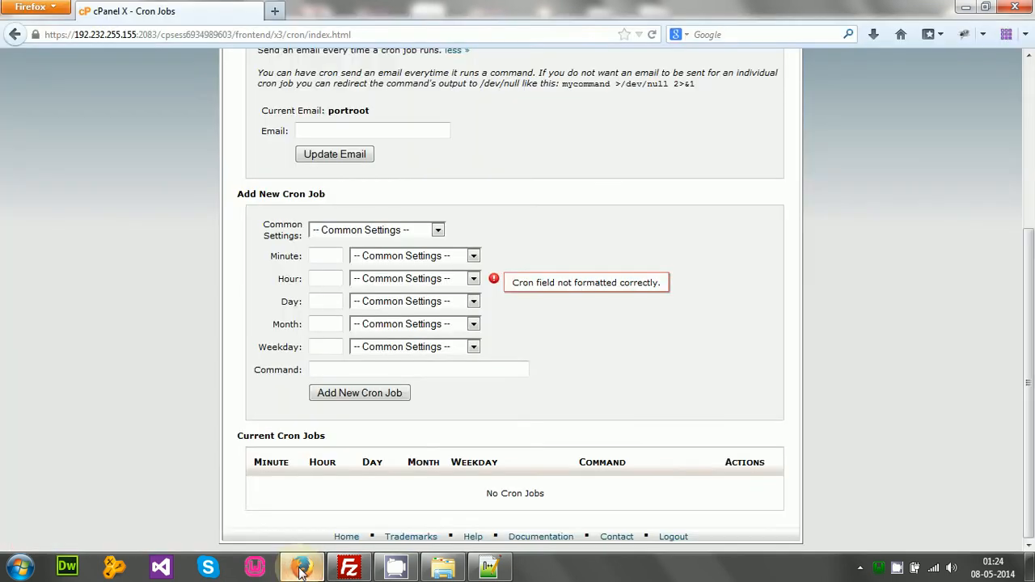
{"action": "scroll", "coordinate": [95, 285], "scroll_direction": "up", "scroll_amount": 5}
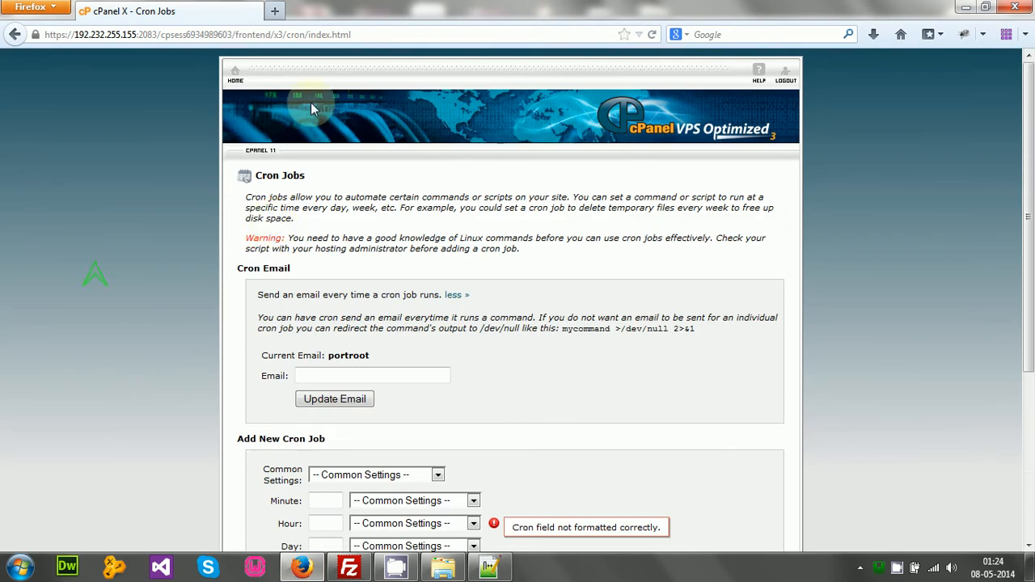
{"action": "left_click", "coordinate": [69, 246]}
Switch to FileZilla and change the remote site directory to /home/portroot.
{"action": "left_click", "coordinate": [349, 568]}
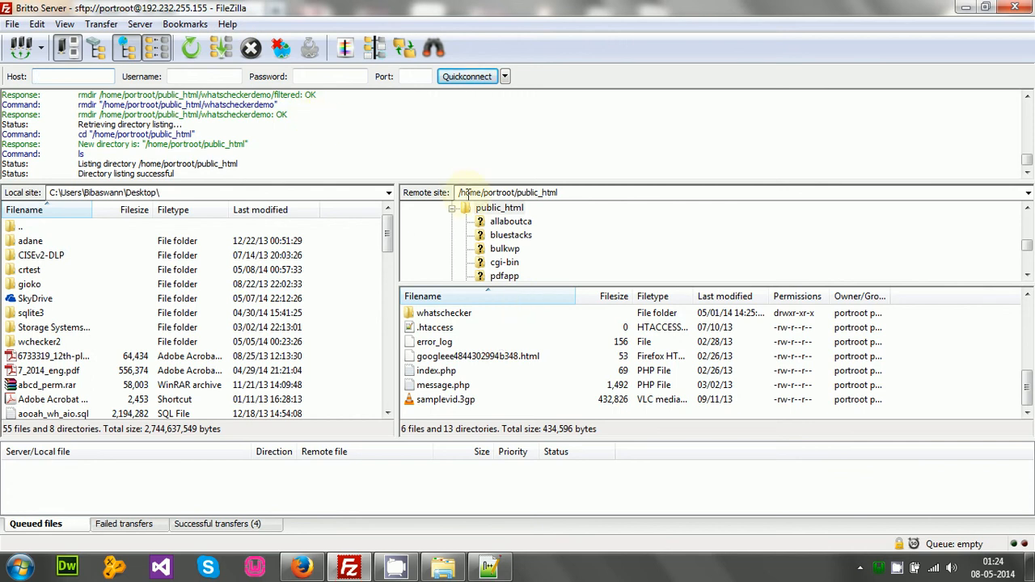
{"action": "left_click", "coordinate": [564, 193]}
{"action": "left_click", "coordinate": [564, 192]}
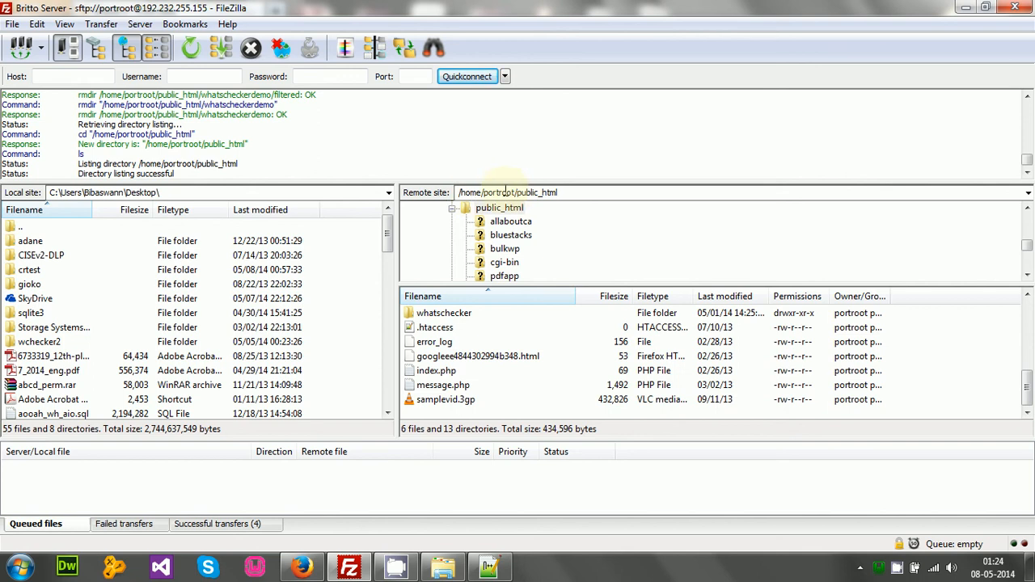
{"action": "key", "text": "BackSpace"}
{"action": "key", "text": "BackSpace"}
{"action": "key", "text": "BackSpace"}
{"action": "key", "text": "BackSpace"}
{"action": "key", "text": "BackSpace"}
{"action": "key", "text": "BackSpace"}
{"action": "key", "text": "BackSpace"}
{"action": "key", "text": "BackSpace"}
{"action": "key", "text": "BackSpace"}
{"action": "key", "text": "BackSpace"}
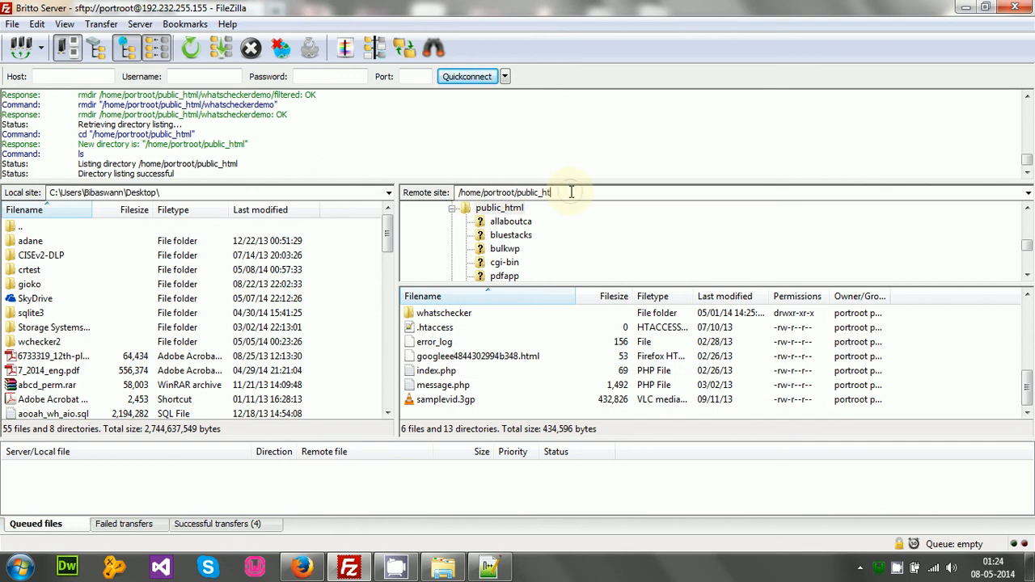
{"action": "key", "text": "BackSpace"}
{"action": "key", "text": "BackSpace"}
{"action": "key", "text": "Return"}
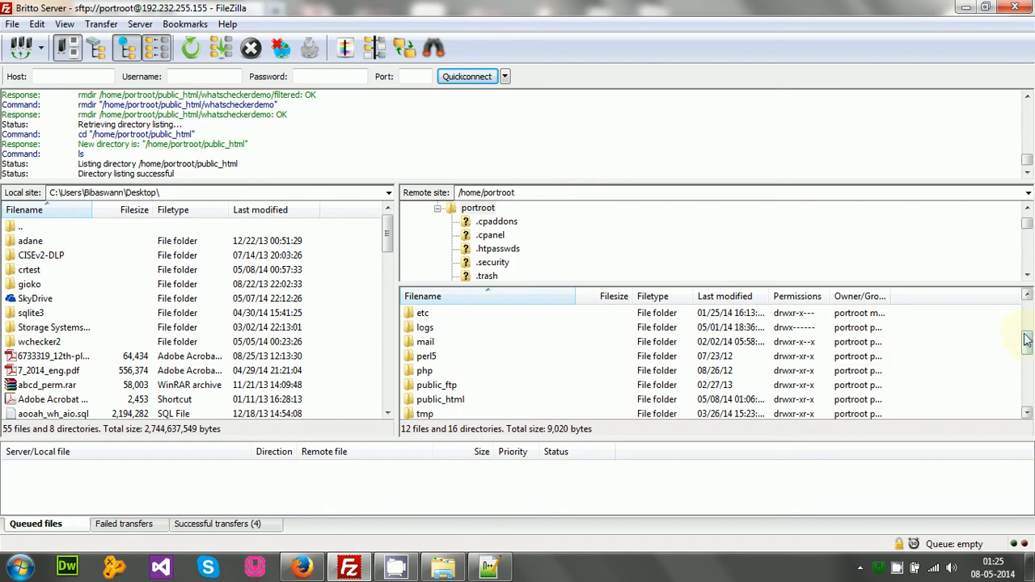
Look through the folders in the remote /home/portroot directory and check its path in the remote site address.
{"action": "left_click_drag", "start_coordinate": [1029, 340], "coordinate": [1029, 312]}
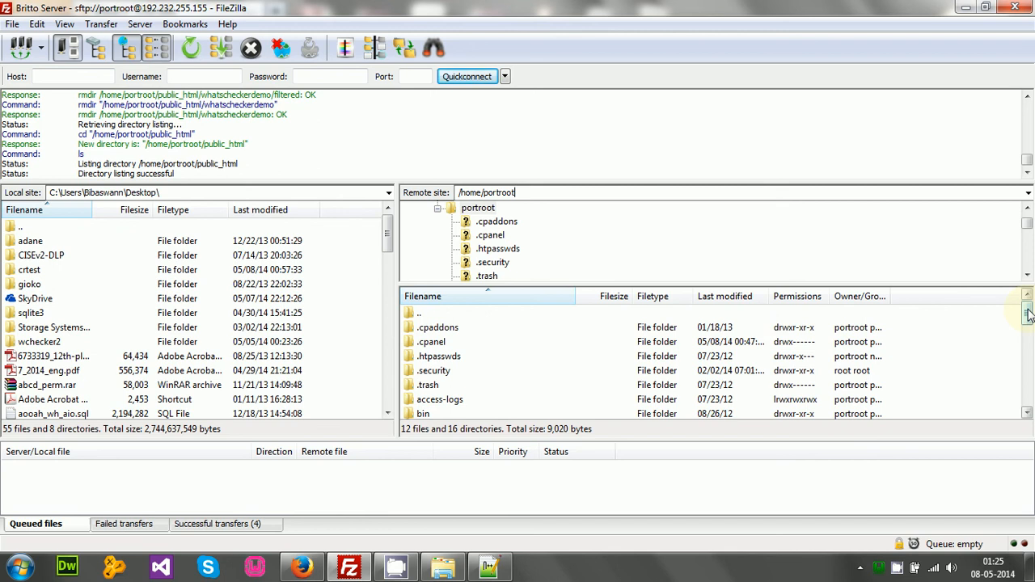
{"action": "left_click_drag", "start_coordinate": [1029, 315], "coordinate": [1029, 323]}
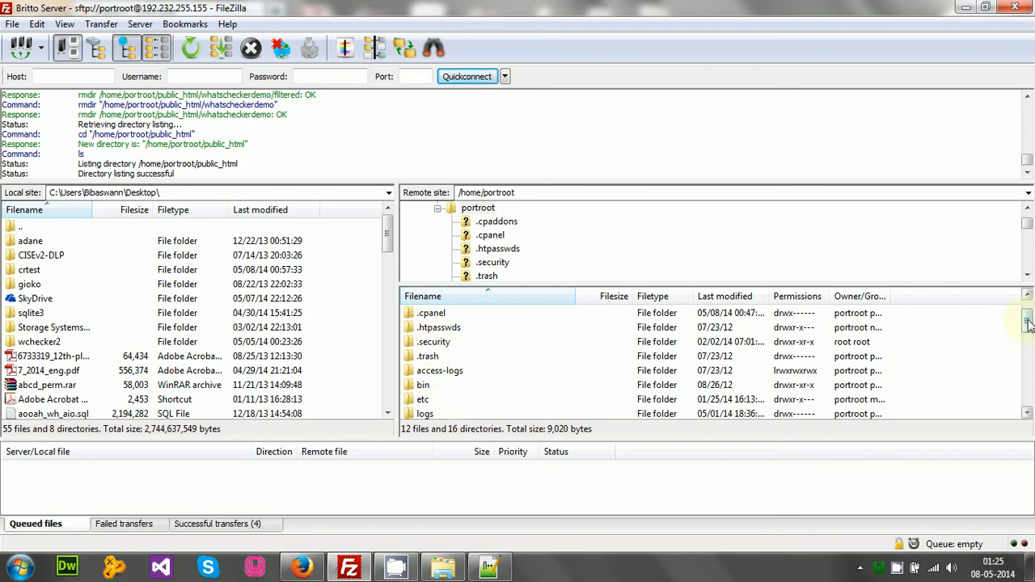
{"action": "left_click_drag", "start_coordinate": [1027, 322], "coordinate": [1027, 340]}
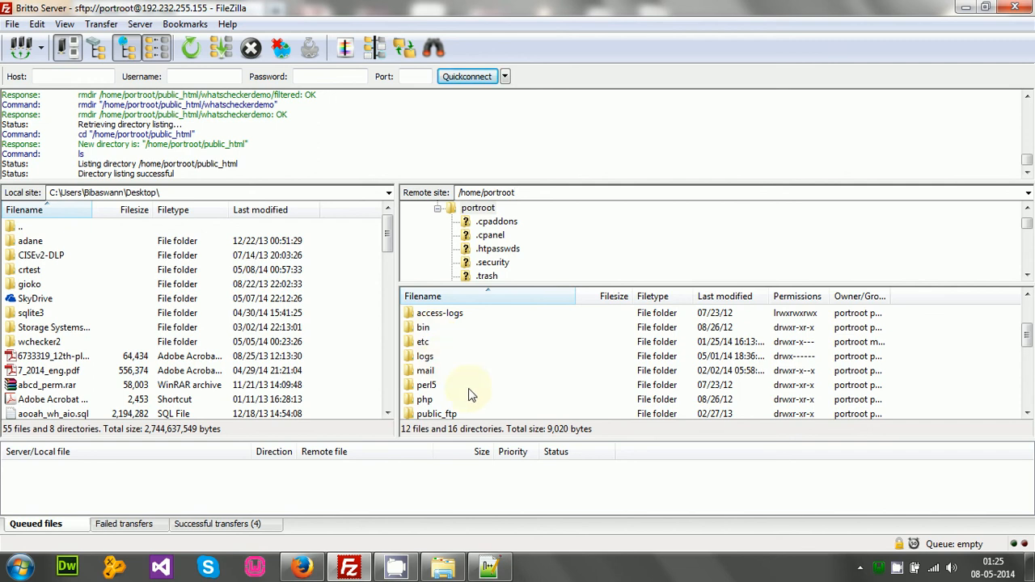
{"action": "left_click", "coordinate": [1027, 413]}
{"action": "left_click", "coordinate": [1028, 414]}
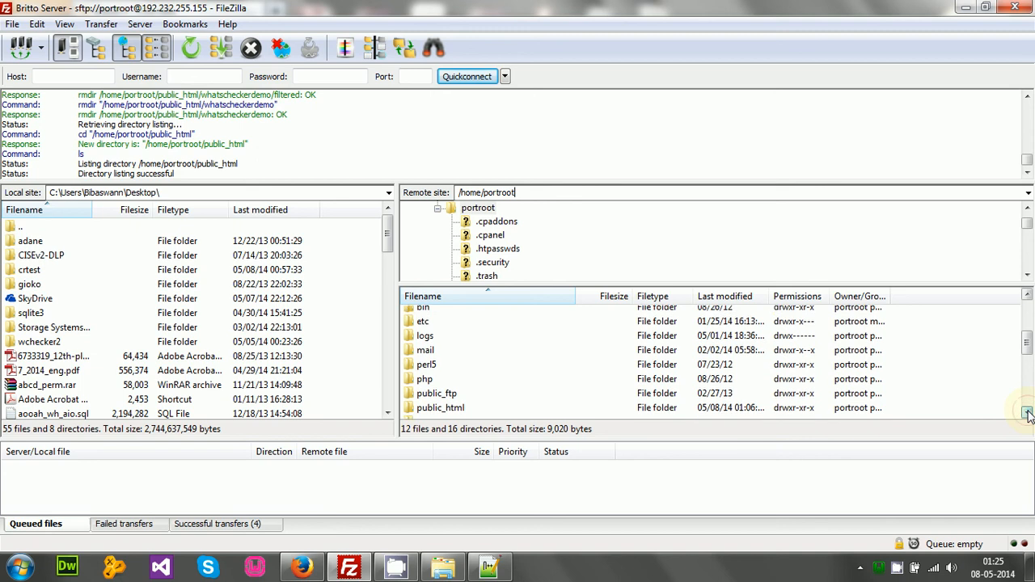
{"action": "left_click", "coordinate": [1028, 414]}
{"action": "left_click", "coordinate": [1028, 414]}
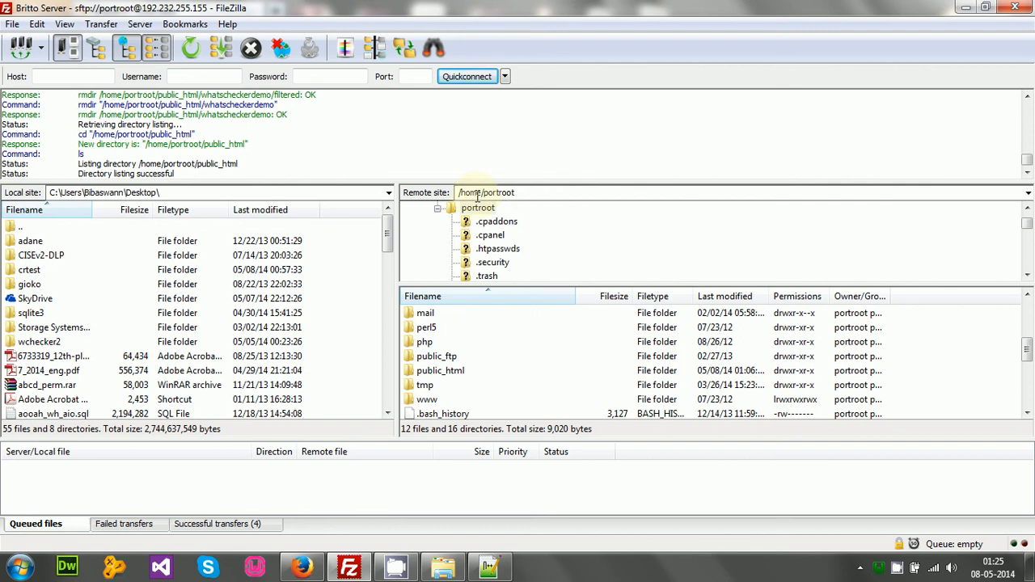
{"action": "left_click", "coordinate": [531, 191]}
{"action": "left_click", "coordinate": [520, 193]}
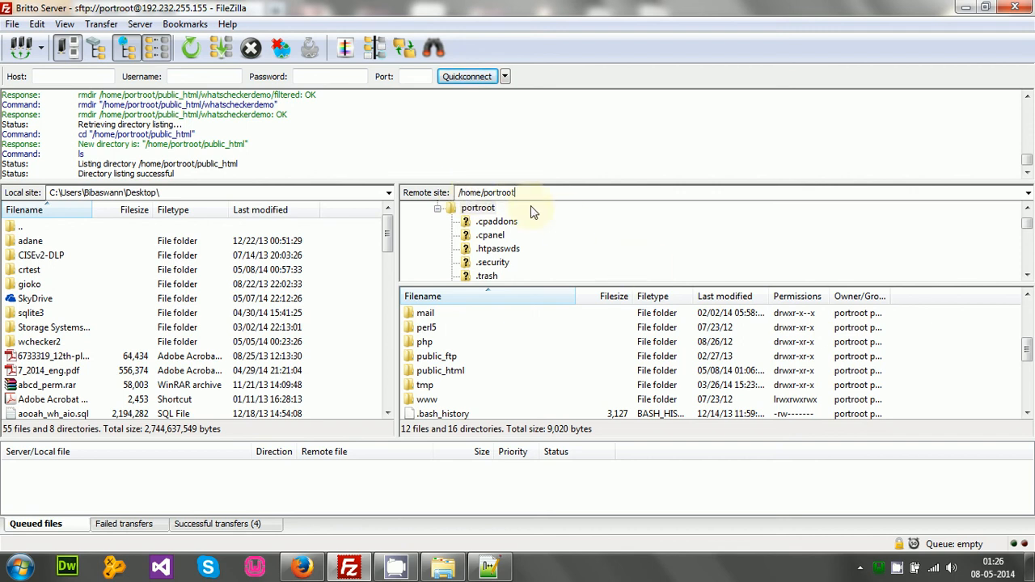
Open the remote public_html folder and look through its subfolders and files.
{"action": "left_click", "coordinate": [445, 374]}
{"action": "double_click", "coordinate": [444, 374]}
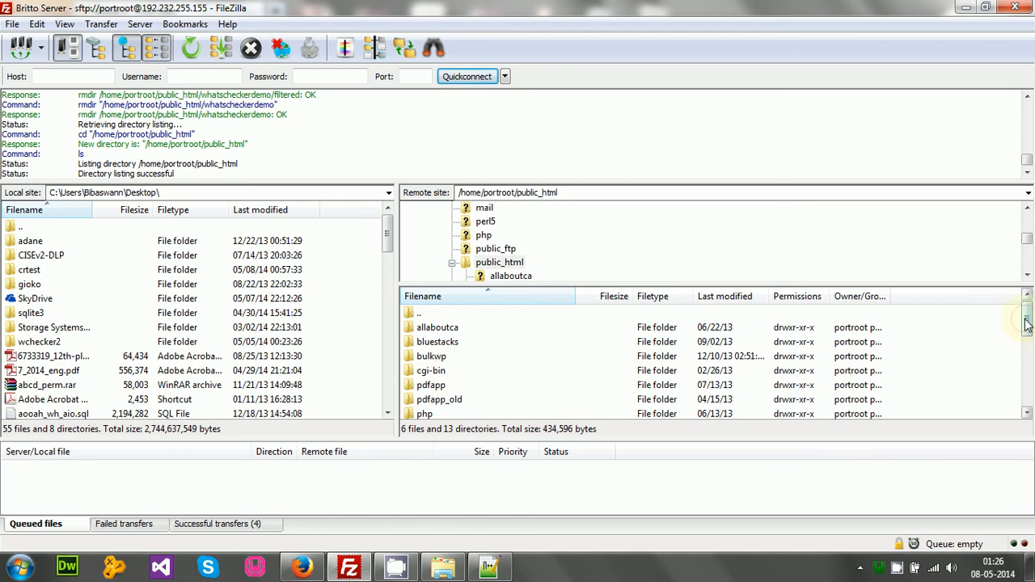
{"action": "left_click_drag", "start_coordinate": [1025, 326], "coordinate": [1027, 398]}
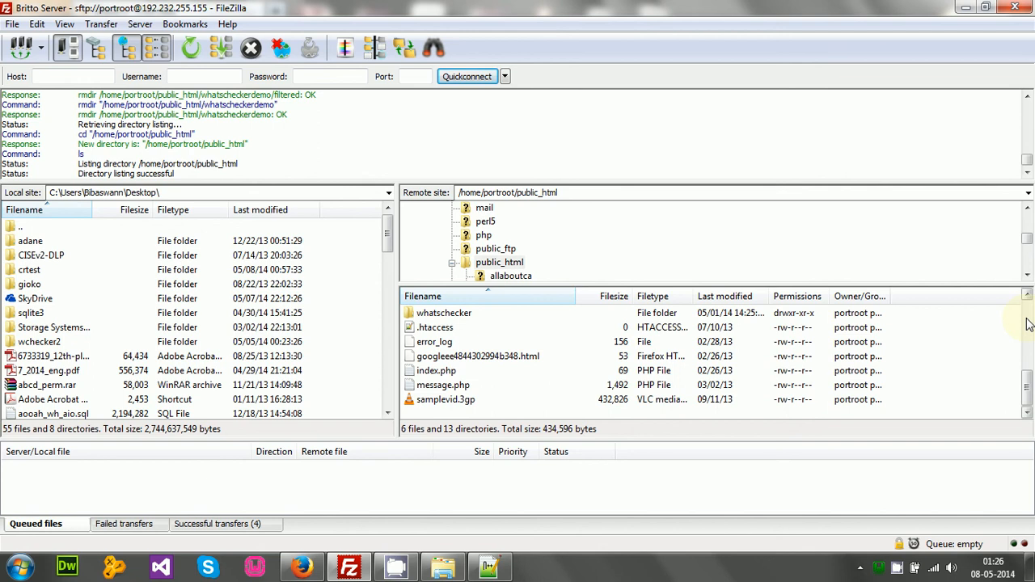
{"action": "scroll", "coordinate": [1027, 324], "scroll_direction": "up", "scroll_amount": 5}
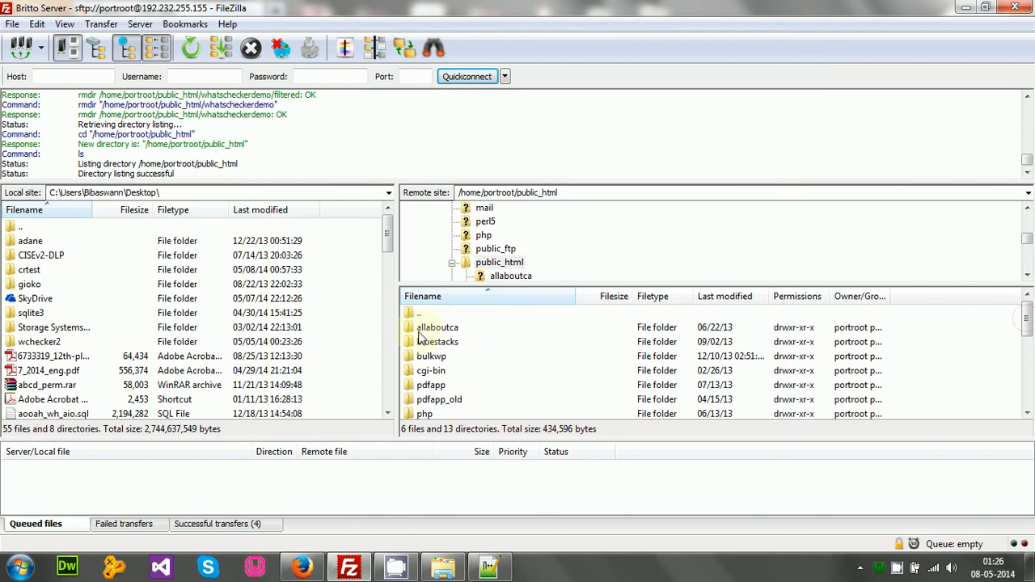
{"action": "left_click_drag", "start_coordinate": [1027, 324], "coordinate": [1028, 401]}
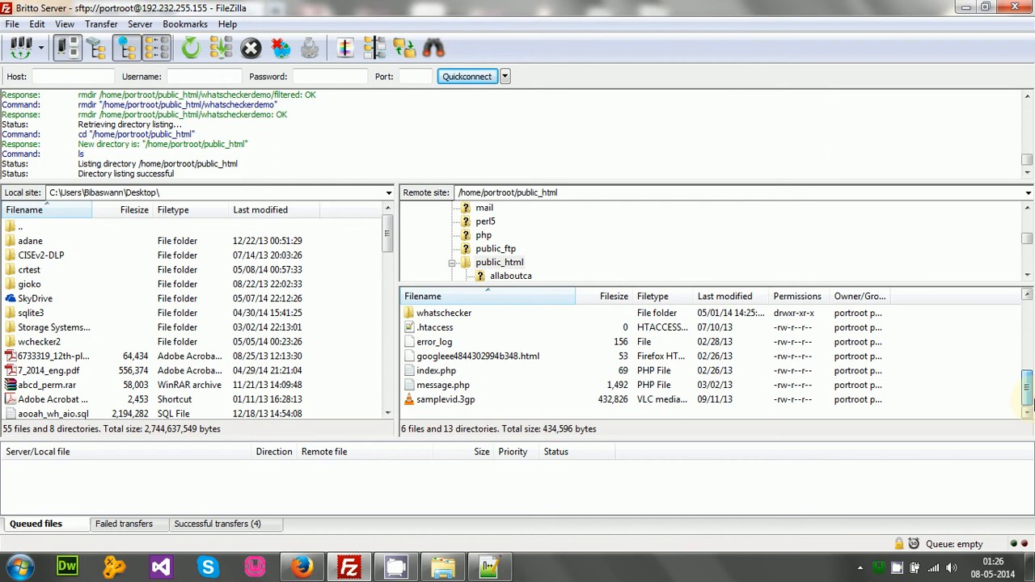
Examine the remote site path of public_html together with the index.php file stored in that folder.
{"action": "left_click", "coordinate": [571, 193]}
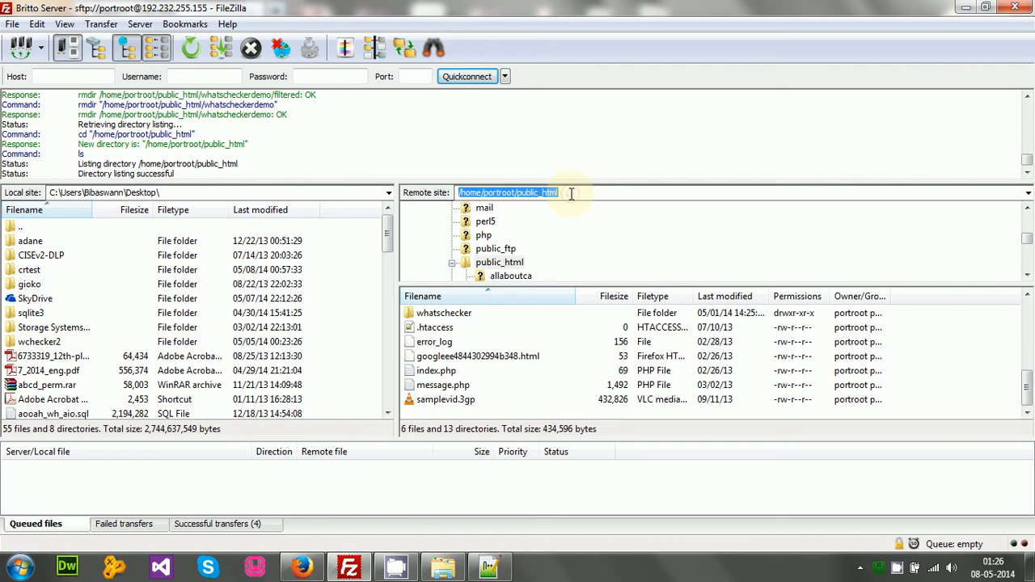
{"action": "left_click", "coordinate": [571, 192]}
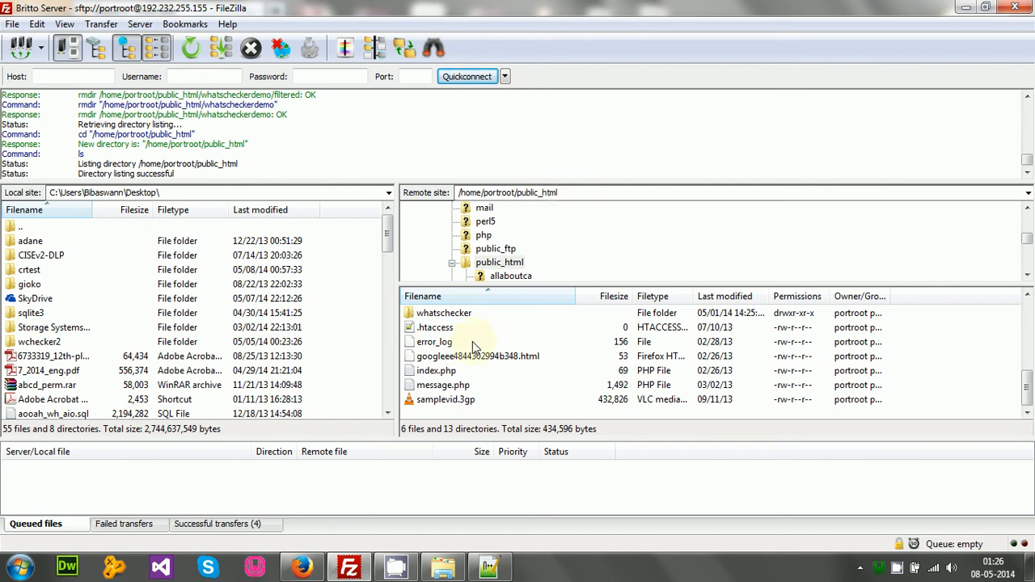
{"action": "left_click", "coordinate": [434, 374]}
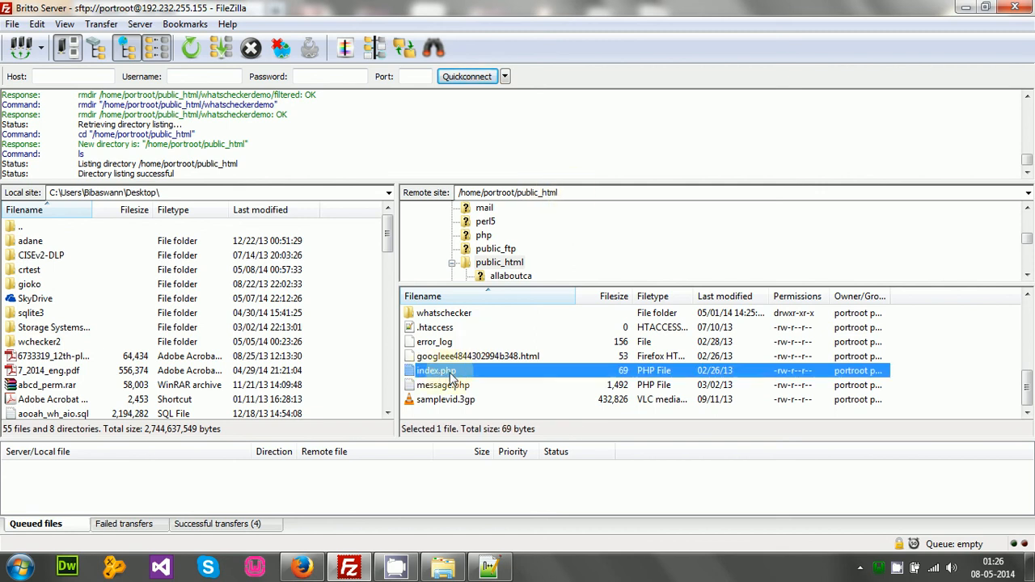
{"action": "double_click", "coordinate": [570, 191]}
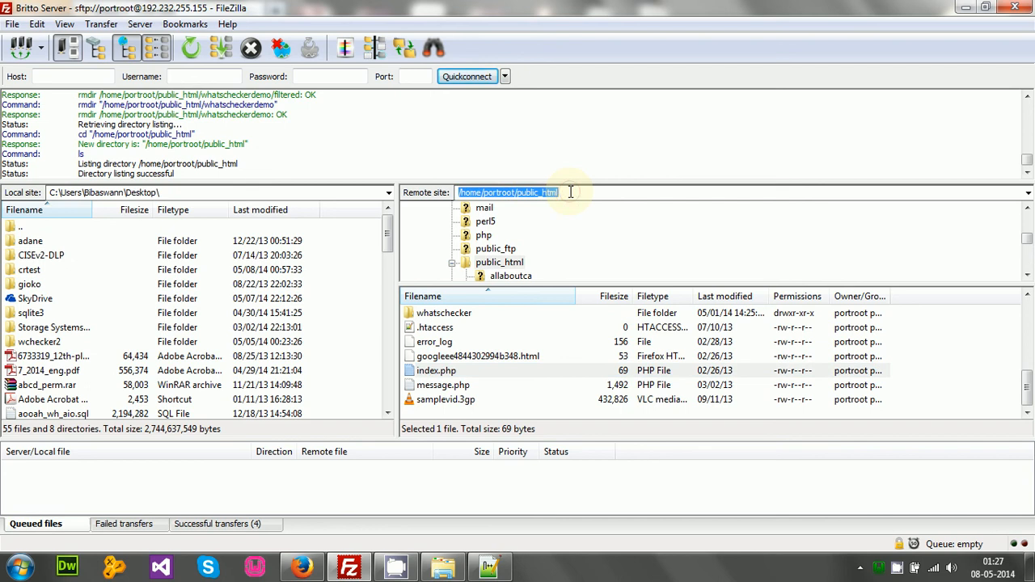
{"action": "left_click", "coordinate": [570, 192]}
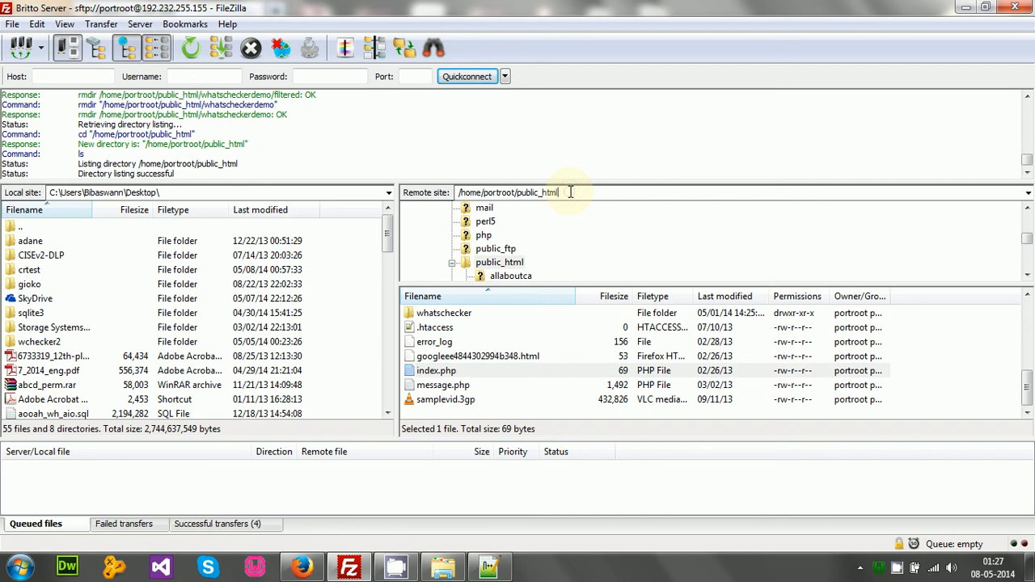
Compare the paths in cron_test.php in Notepad++ with the remote site path in FileZilla, and check the Cron Jobs page in Firefox.
{"action": "left_click", "coordinate": [488, 566]}
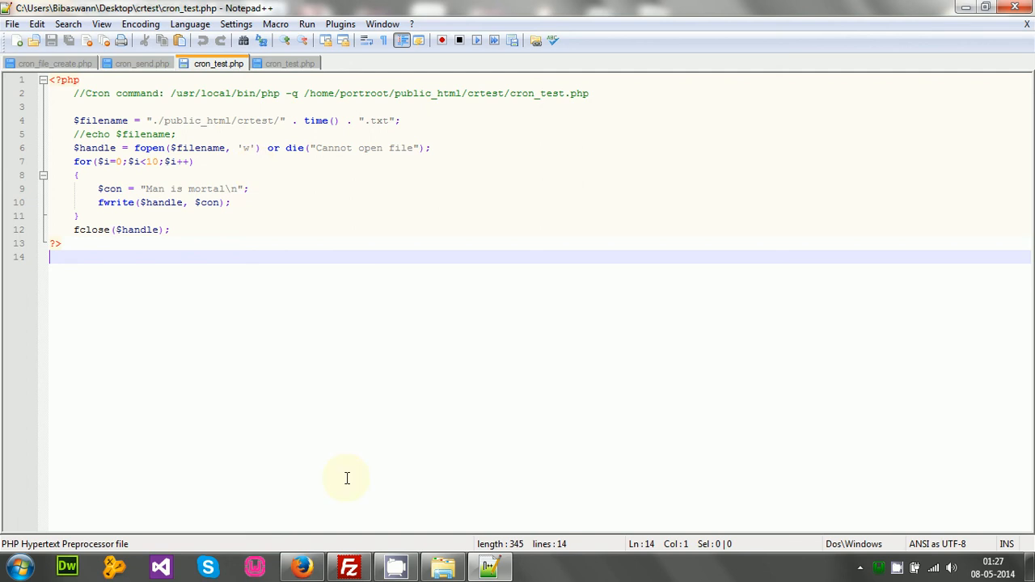
{"action": "left_click", "coordinate": [349, 566]}
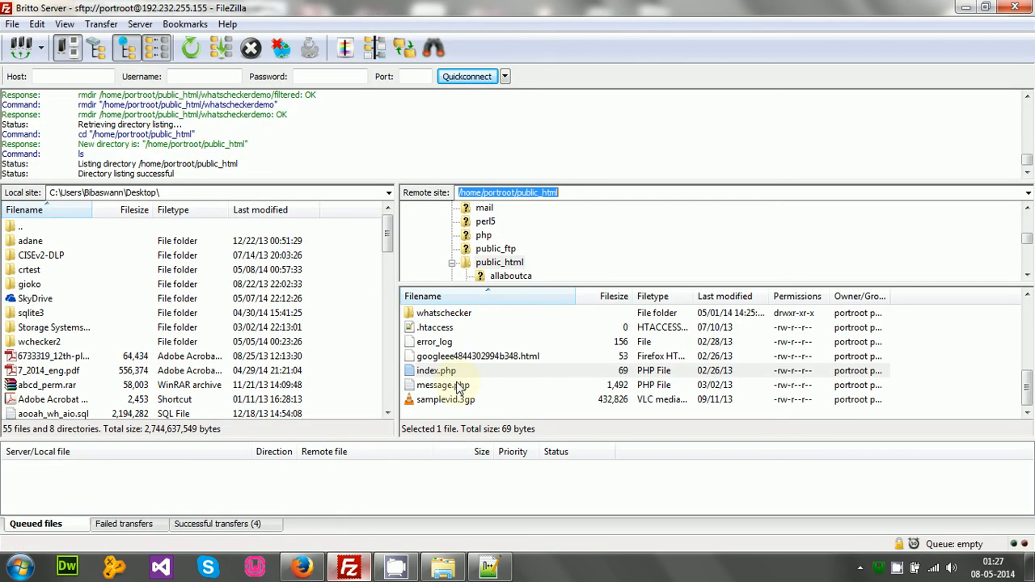
{"action": "left_click", "coordinate": [511, 193]}
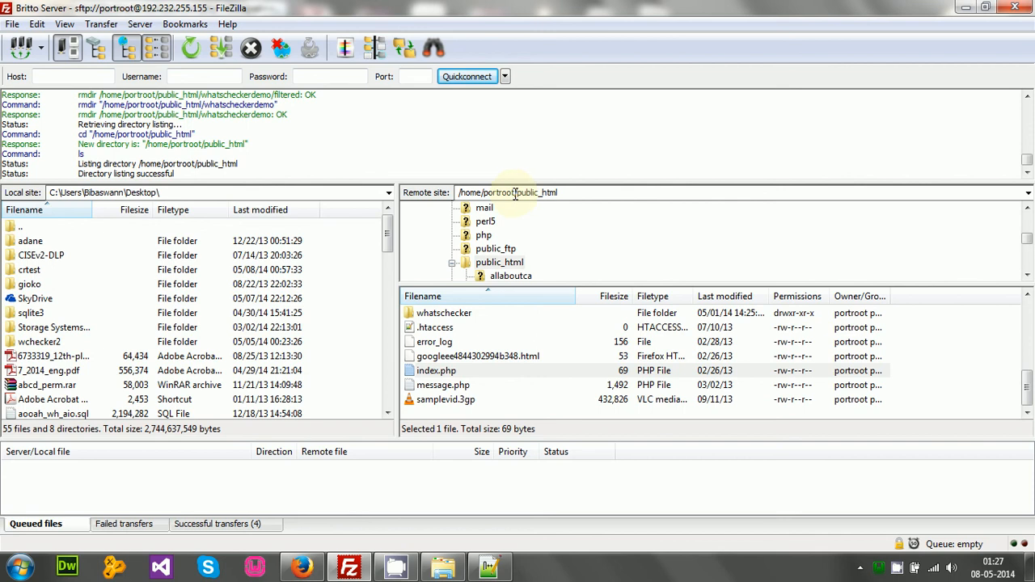
{"action": "left_click", "coordinate": [489, 567]}
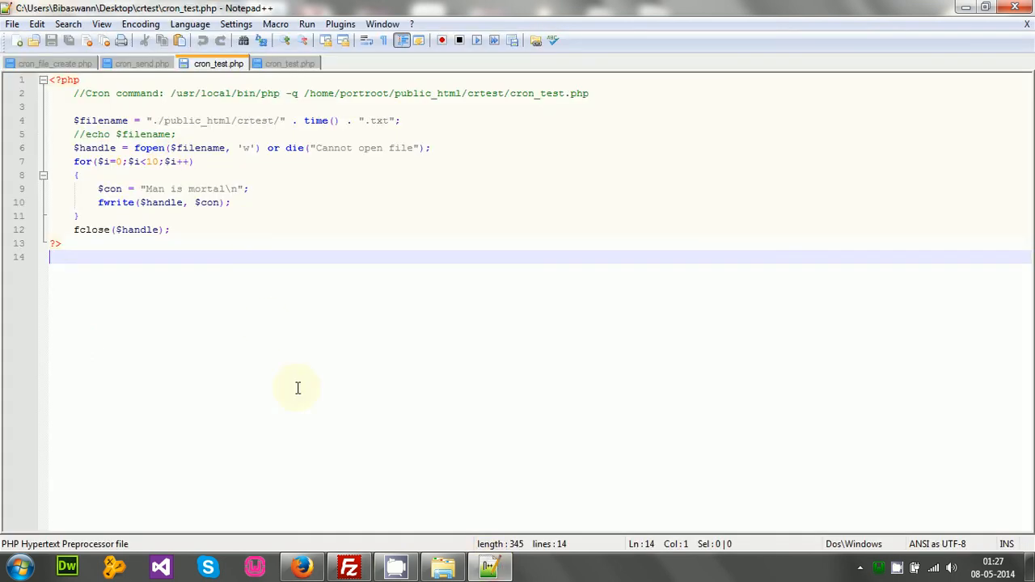
{"action": "left_click", "coordinate": [346, 570]}
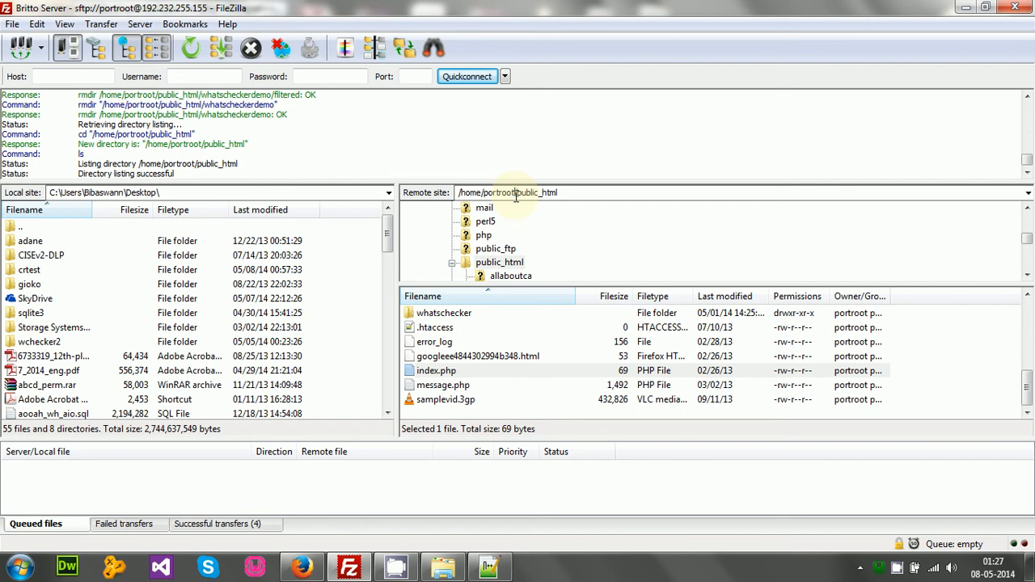
{"action": "left_click", "coordinate": [562, 193]}
{"action": "left_click", "coordinate": [488, 569]}
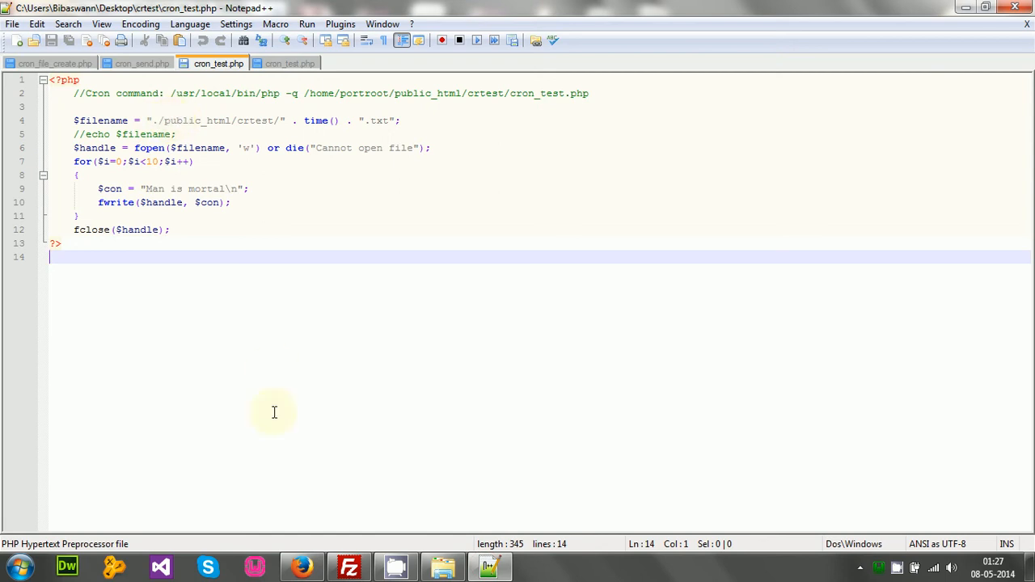
{"action": "left_click", "coordinate": [301, 568]}
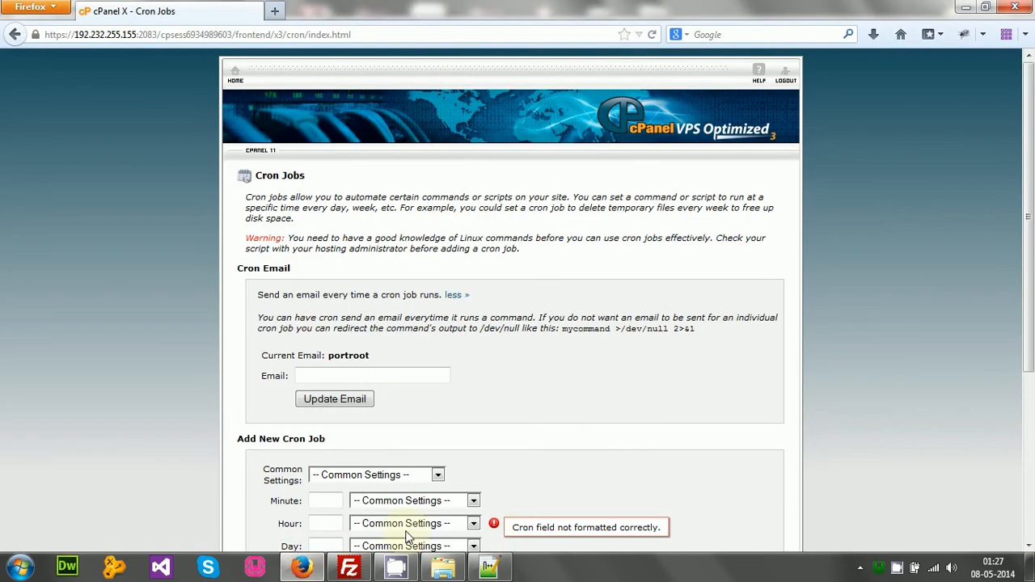
Return to FileZilla and move the remote site up from public_html to /home/portroot.
{"action": "left_click", "coordinate": [348, 568]}
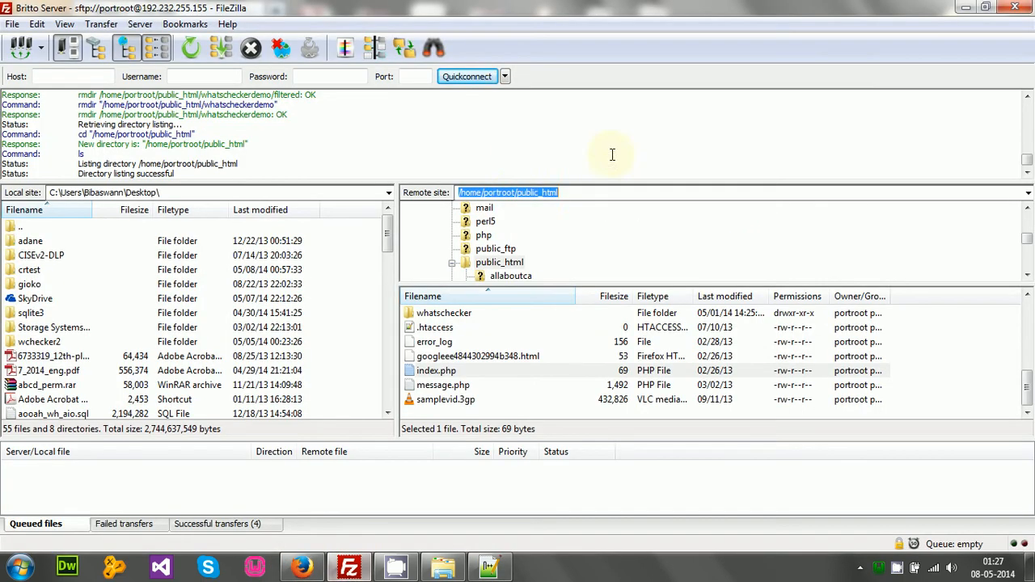
{"action": "left_click", "coordinate": [514, 193]}
{"action": "left_click", "coordinate": [559, 192]}
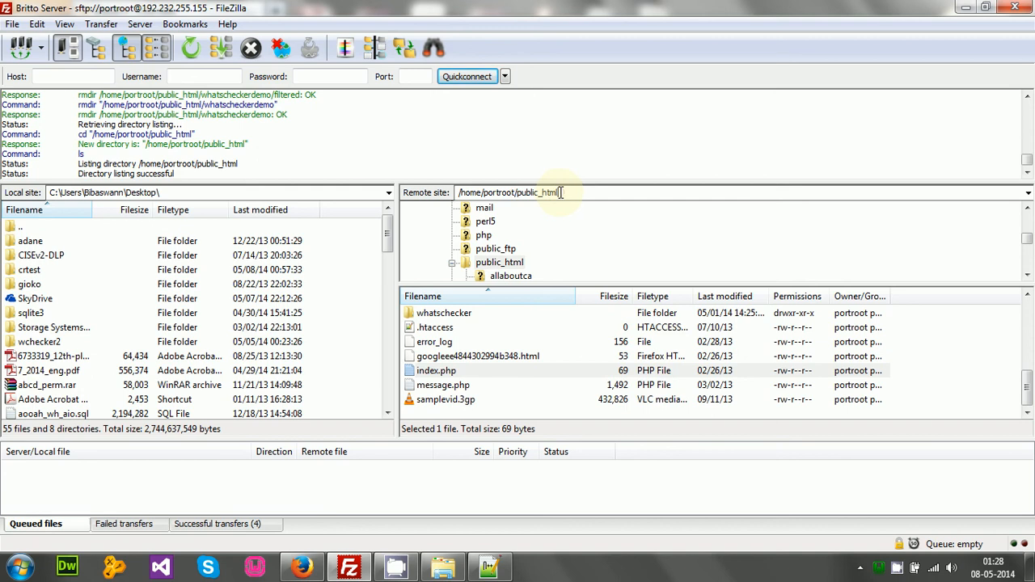
{"action": "key", "text": "BackSpace"}
{"action": "key", "text": "BackSpace"}
{"action": "key", "text": "BackSpace"}
{"action": "key", "text": "BackSpace"}
{"action": "key", "text": "BackSpace"}
{"action": "key", "text": "BackSpace"}
{"action": "key", "text": "BackSpace"}
{"action": "key", "text": "BackSpace"}
{"action": "key", "text": "BackSpace"}
{"action": "key", "text": "BackSpace"}
{"action": "key", "text": "BackSpace"}
{"action": "key", "text": "Return"}
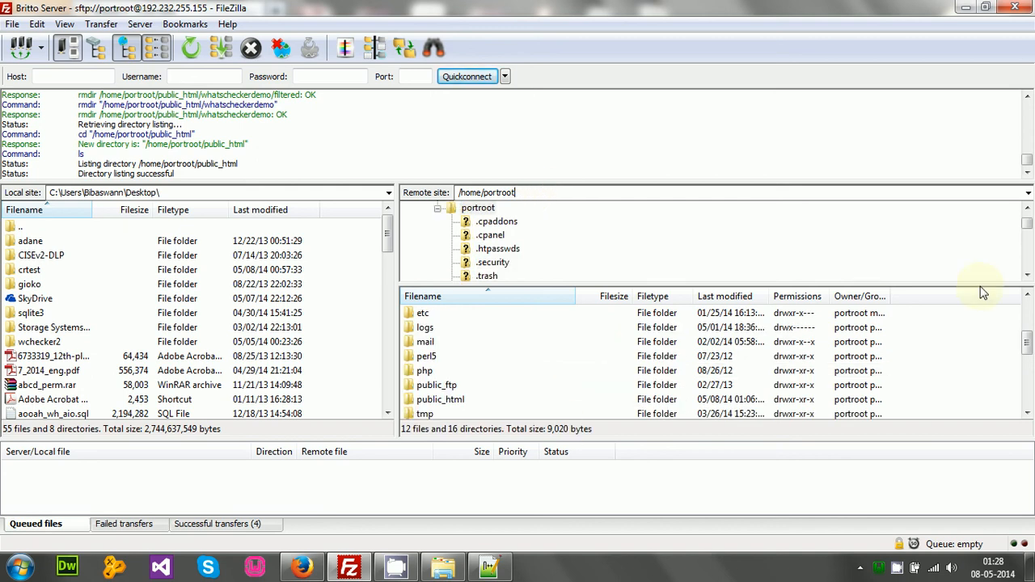
Open public_html from the remote /home/portroot listing and browse the folders inside it.
{"action": "mouse_move", "coordinate": [1025, 355]}
{"action": "left_mouse_down"}
{"action": "mouse_move", "coordinate": [1027, 396]}
{"action": "mouse_move", "coordinate": [1031, 372]}
{"action": "left_mouse_up"}
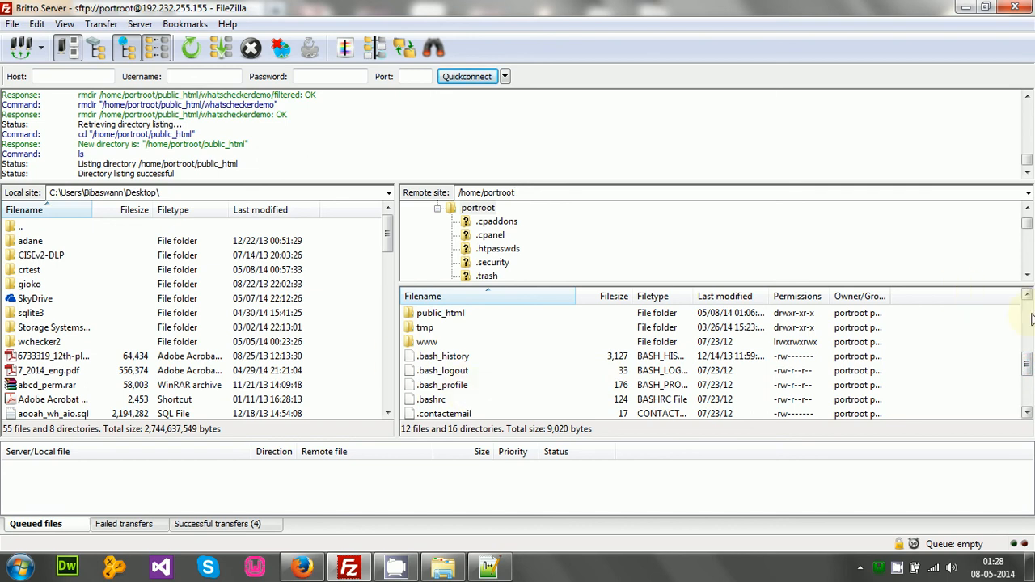
{"action": "scroll", "coordinate": [1030, 318], "scroll_direction": "up", "scroll_amount": 5}
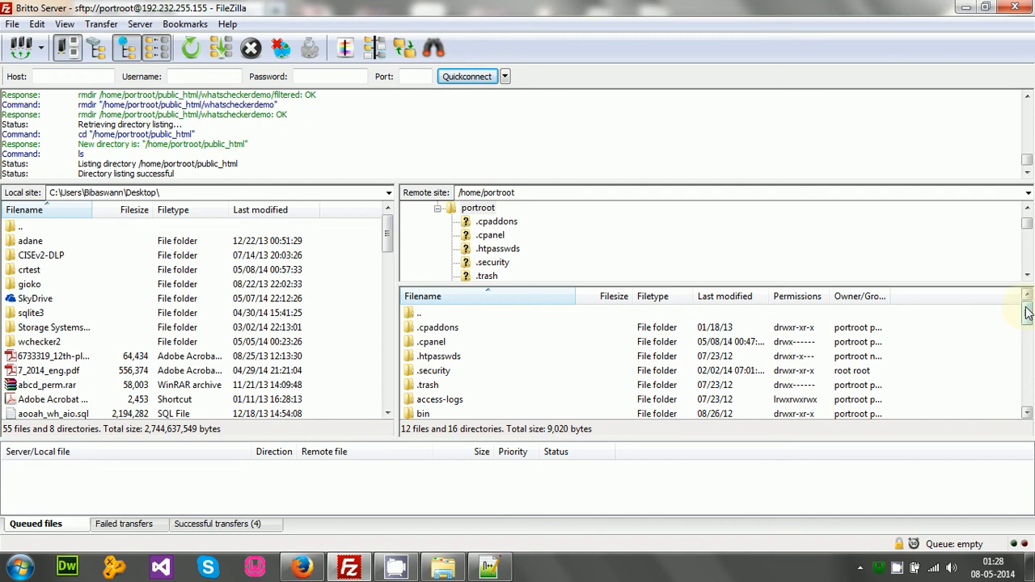
{"action": "scroll", "coordinate": [1028, 313], "scroll_direction": "down", "scroll_amount": 3}
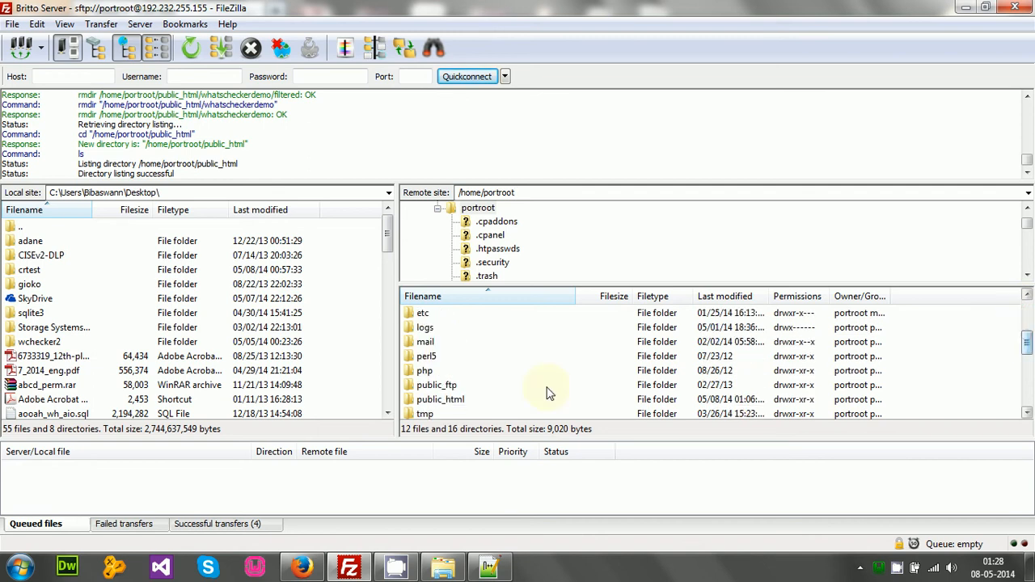
{"action": "double_click", "coordinate": [445, 401]}
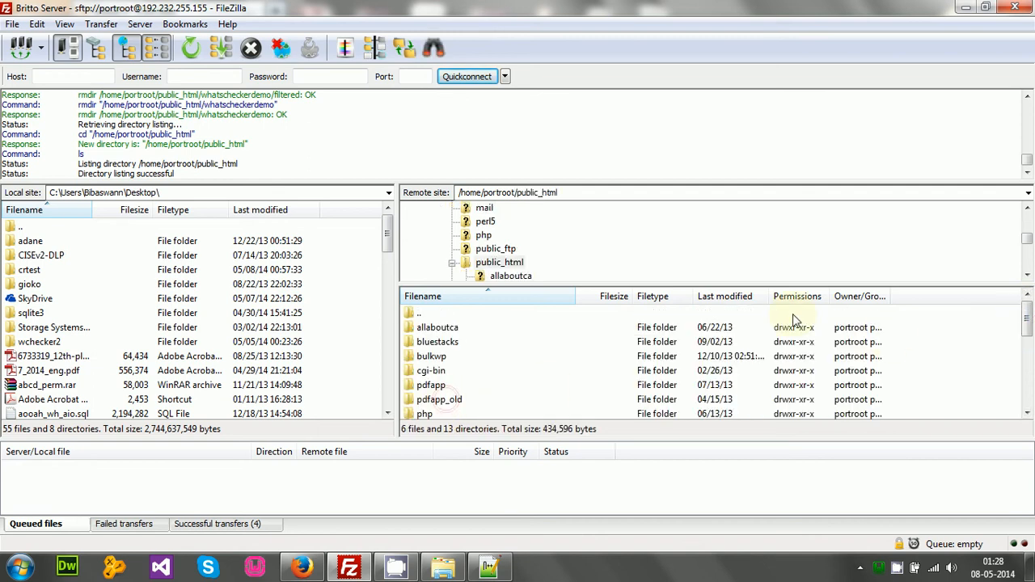
{"action": "left_click_drag", "start_coordinate": [1028, 323], "coordinate": [1028, 340]}
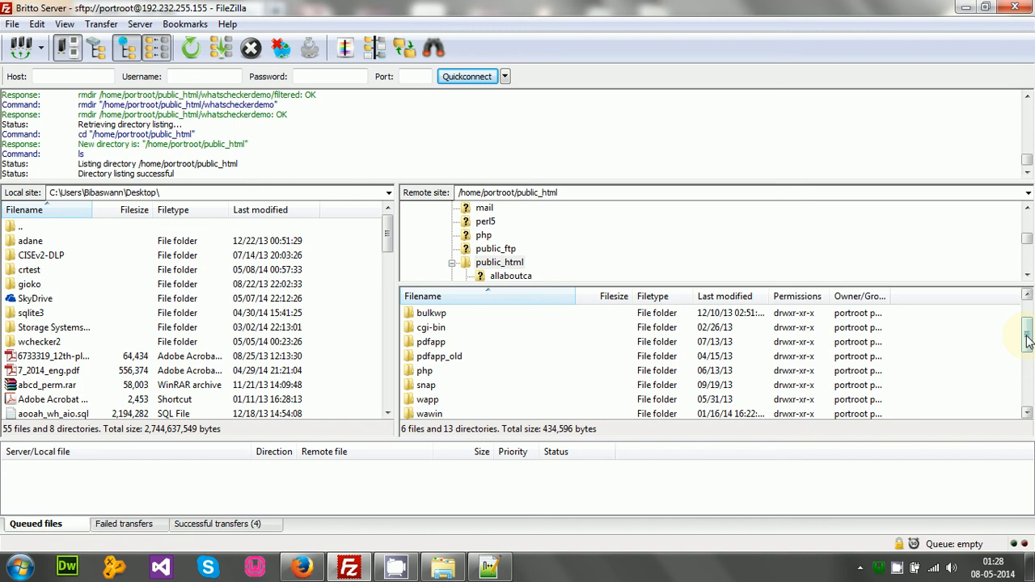
Switch to Notepad++, check the $filename path against the server folders in FileZilla, and highlight the crtest folder name in it.
{"action": "left_click", "coordinate": [488, 567]}
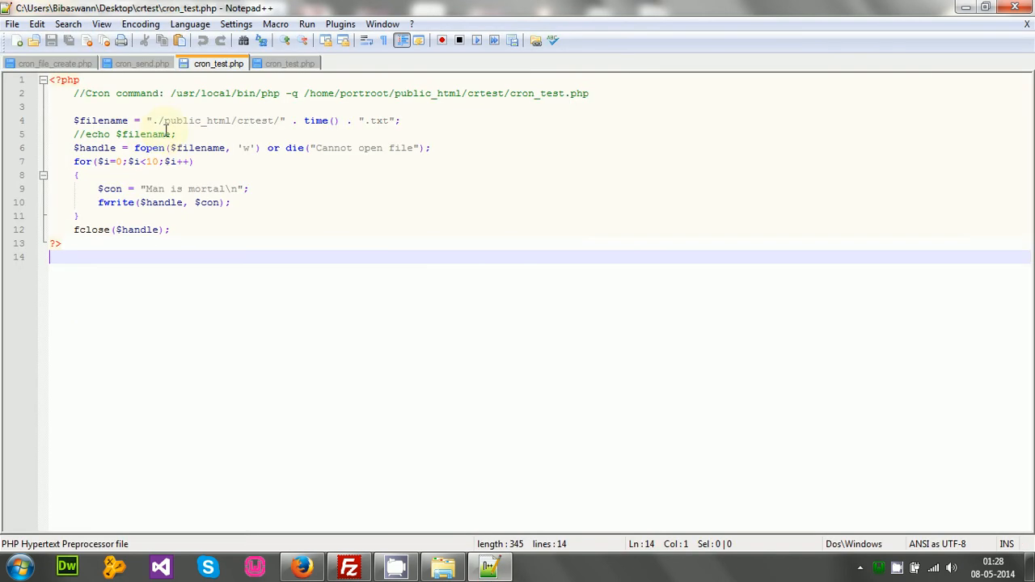
{"action": "left_click", "coordinate": [350, 569]}
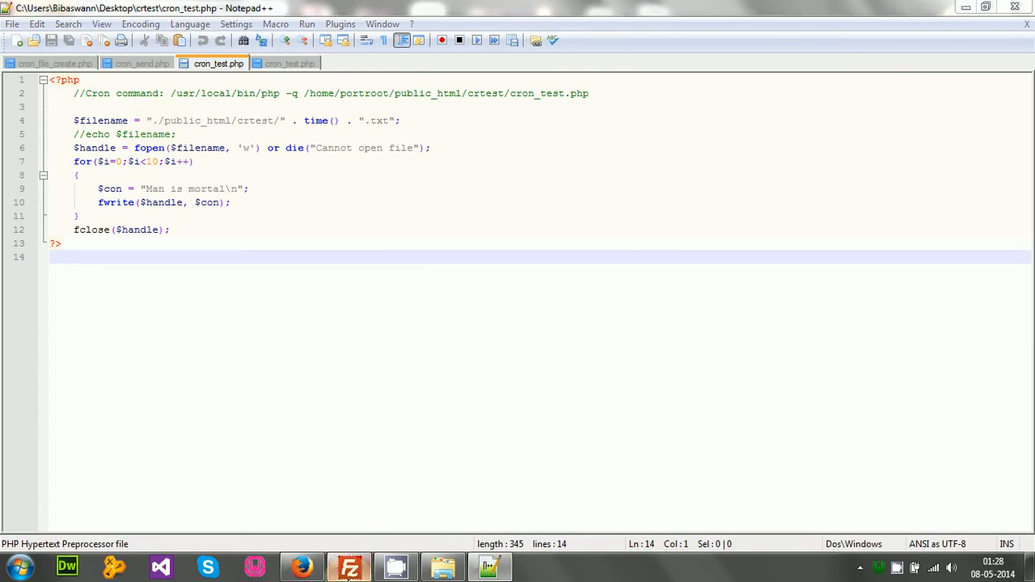
{"action": "left_click", "coordinate": [489, 567]}
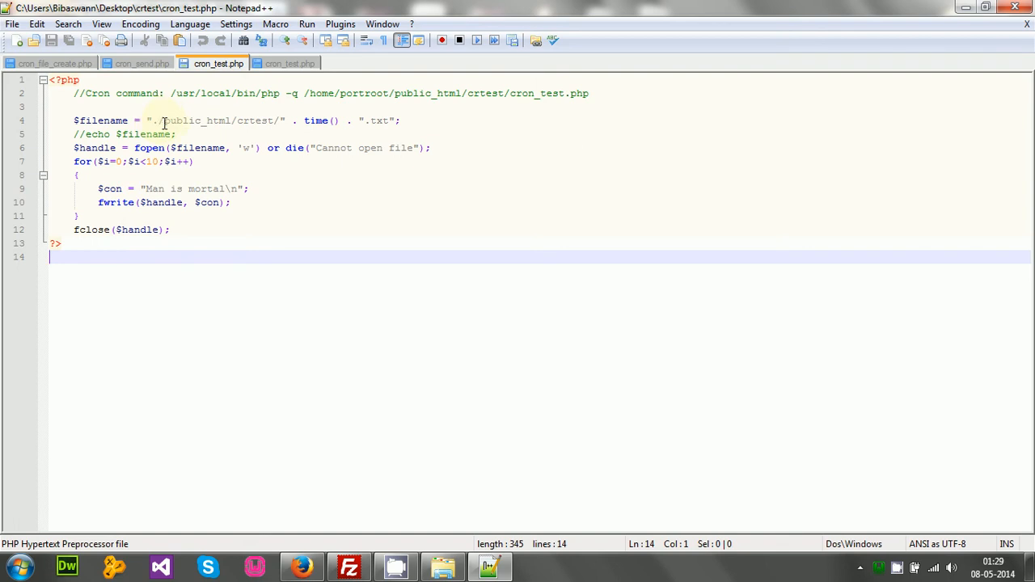
{"action": "double_click", "coordinate": [249, 121]}
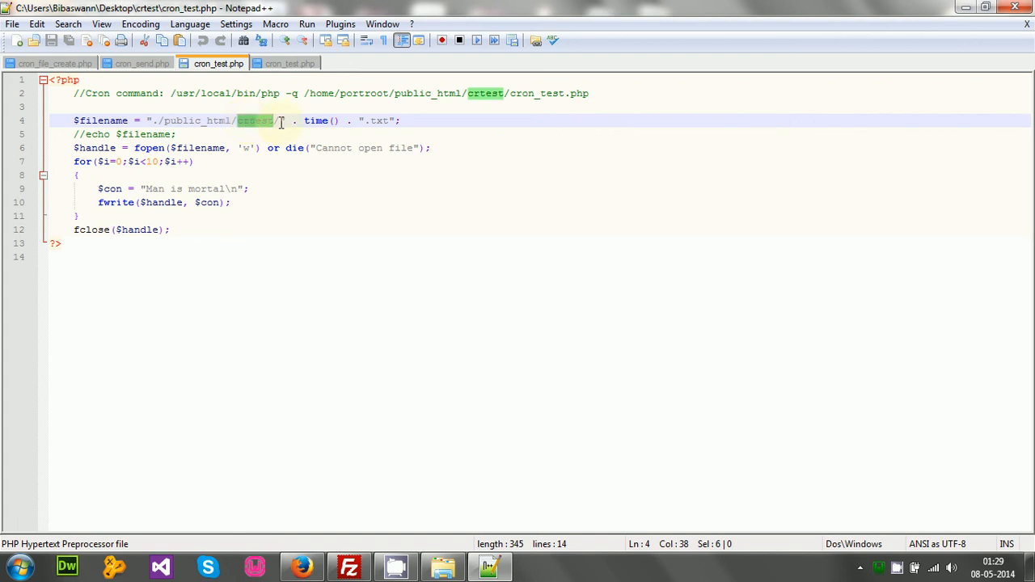
{"action": "left_click", "coordinate": [280, 121]}
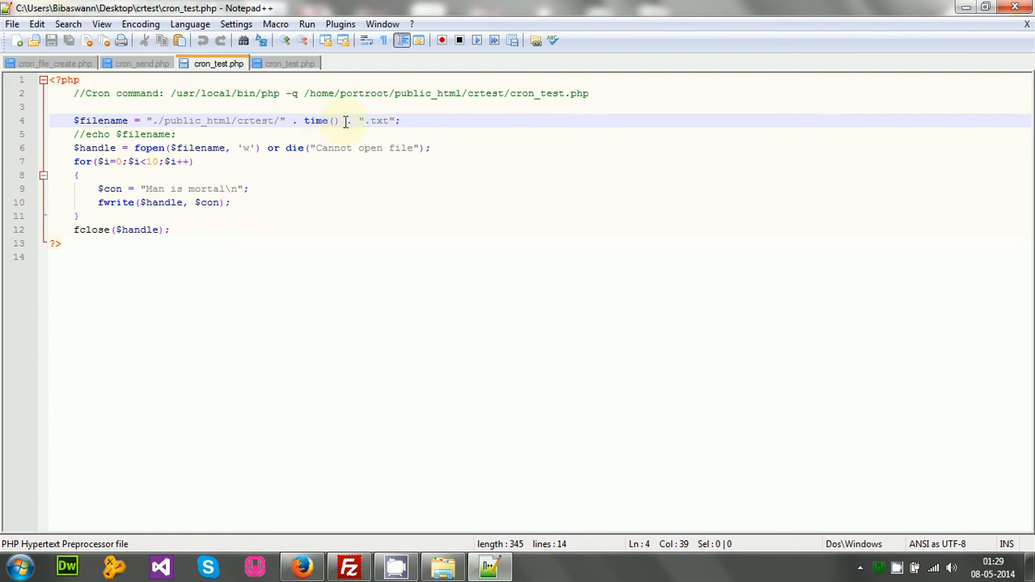
Examine the time() call in the $filename line and the rest of the cron_test.php script.
{"action": "double_click", "coordinate": [318, 121]}
{"action": "left_click", "coordinate": [324, 125]}
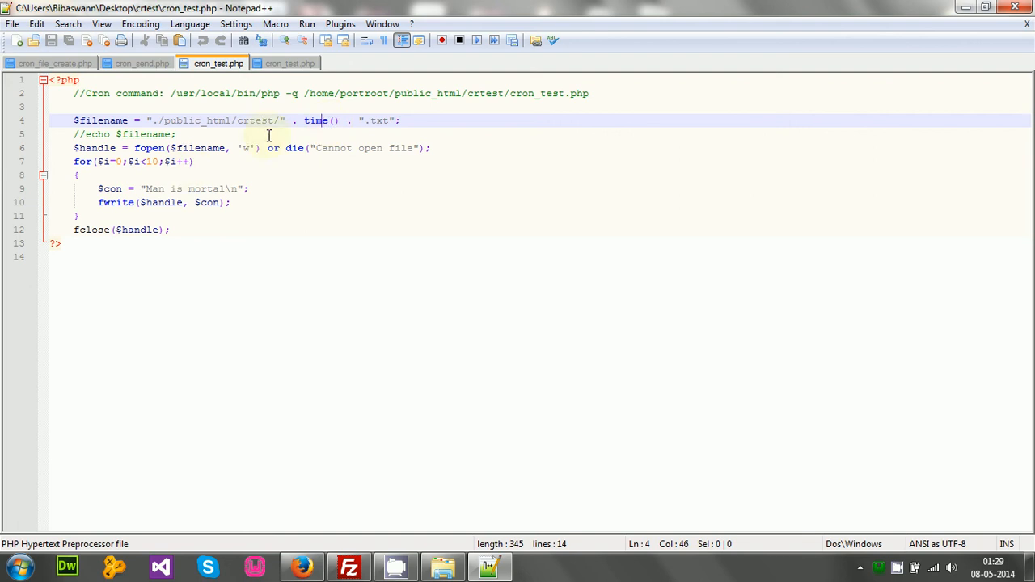
{"action": "double_click", "coordinate": [322, 120]}
{"action": "left_click", "coordinate": [322, 120]}
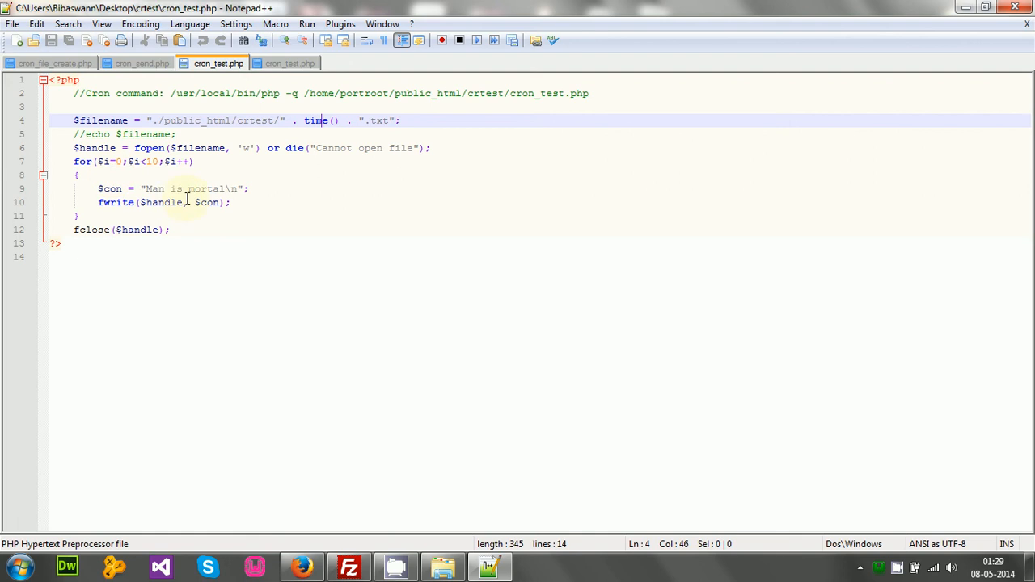
{"action": "left_click", "coordinate": [152, 243]}
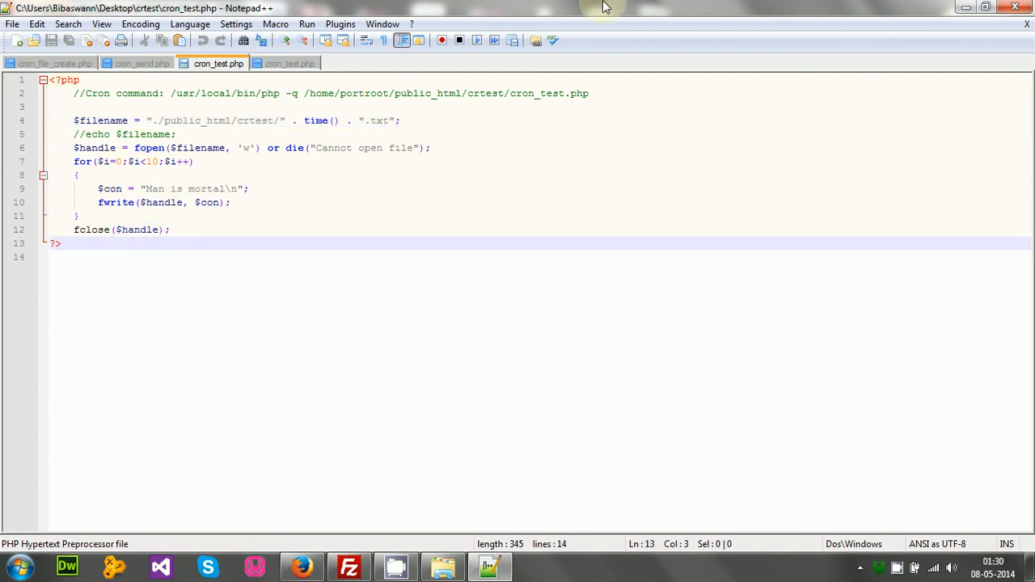
Close Notepad++, clear the open windows to reach the desktop, and upload the crtest folder to the remote public_html in FileZilla.
{"action": "left_click", "coordinate": [1011, 7]}
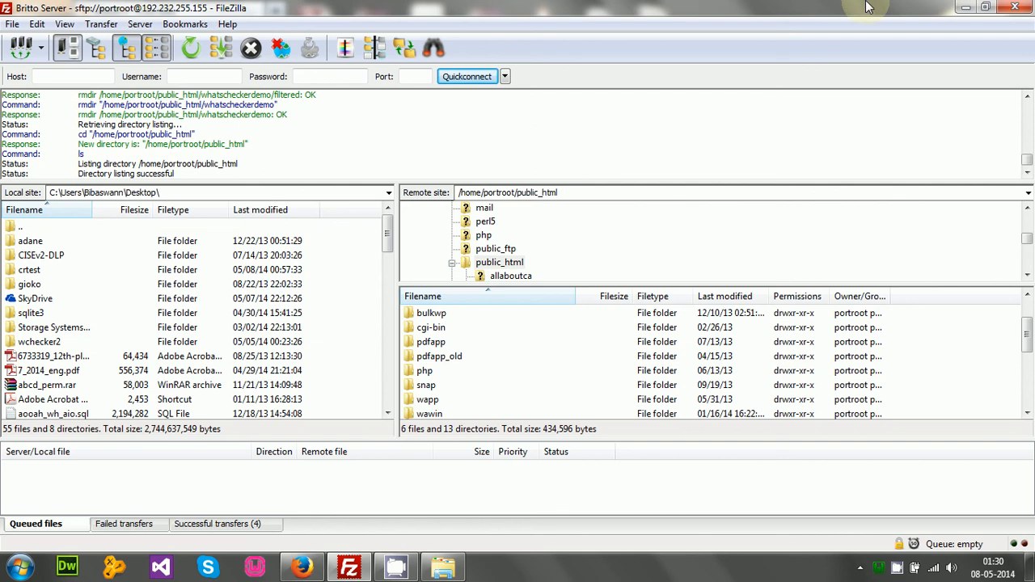
{"action": "left_click", "coordinate": [959, 7]}
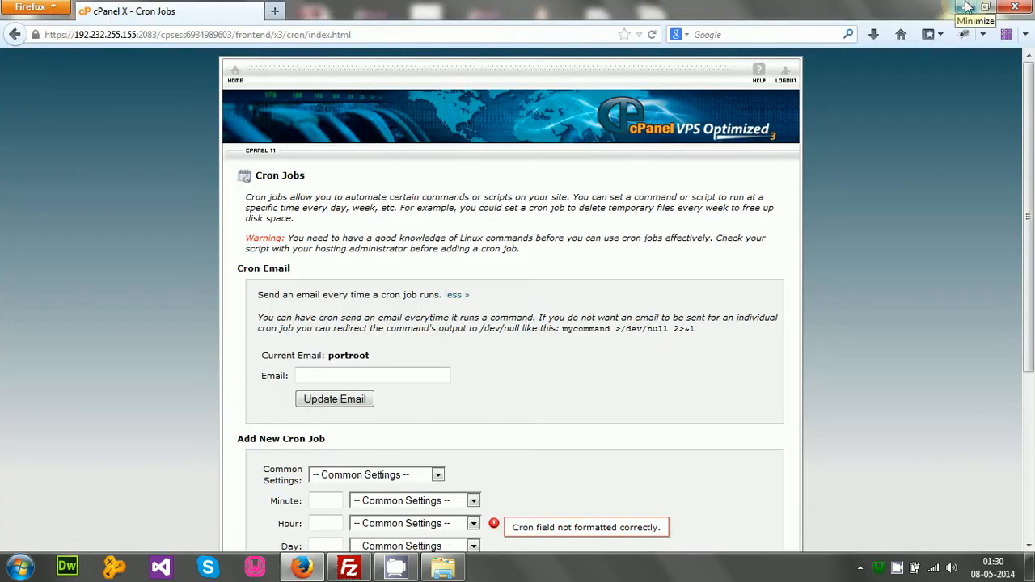
{"action": "left_click", "coordinate": [966, 7]}
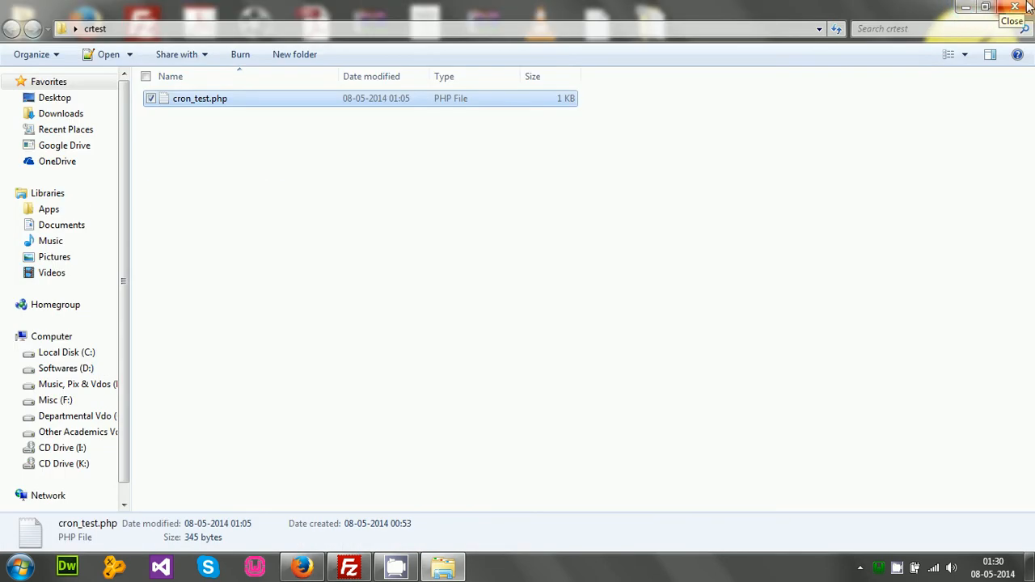
{"action": "left_click", "coordinate": [968, 8]}
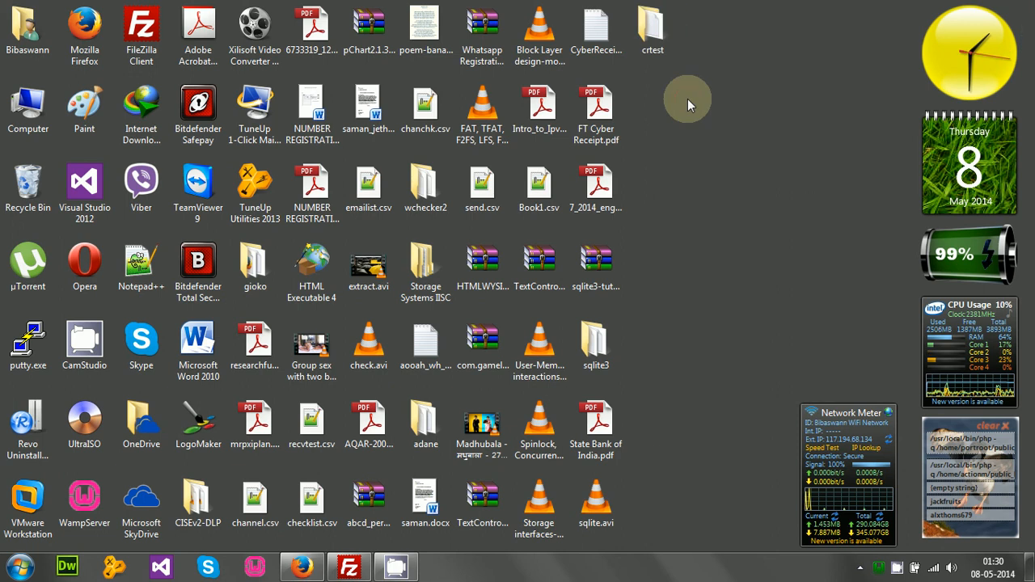
{"action": "left_click", "coordinate": [652, 36]}
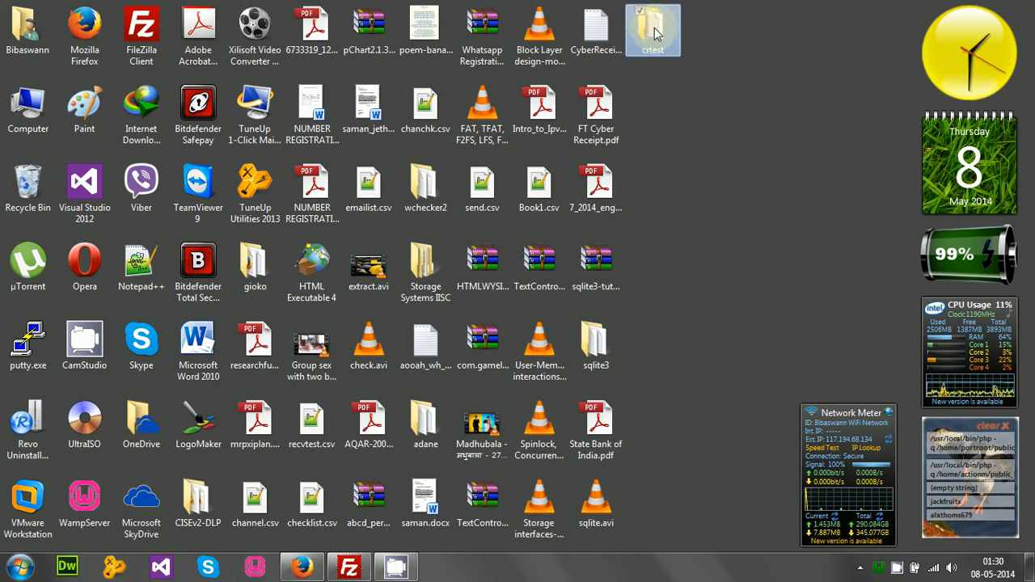
{"action": "left_click_drag", "start_coordinate": [655, 32], "coordinate": [526, 395]}
{"action": "scroll", "coordinate": [527, 395], "scroll_direction": "down", "scroll_amount": 3}
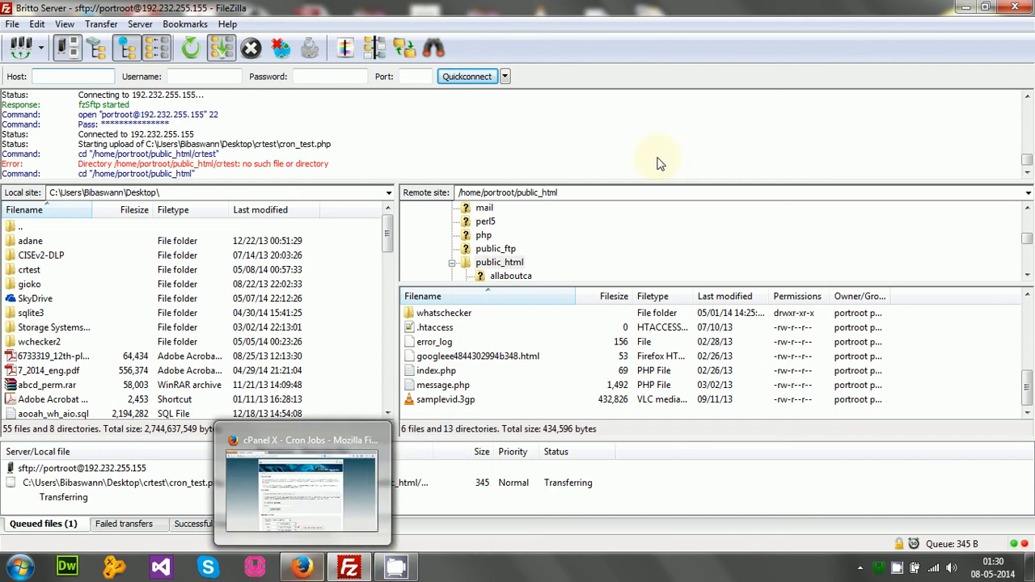
Return to the desktop and open cron_test.php from the crtest folder in Notepad++.
{"action": "left_click", "coordinate": [967, 7]}
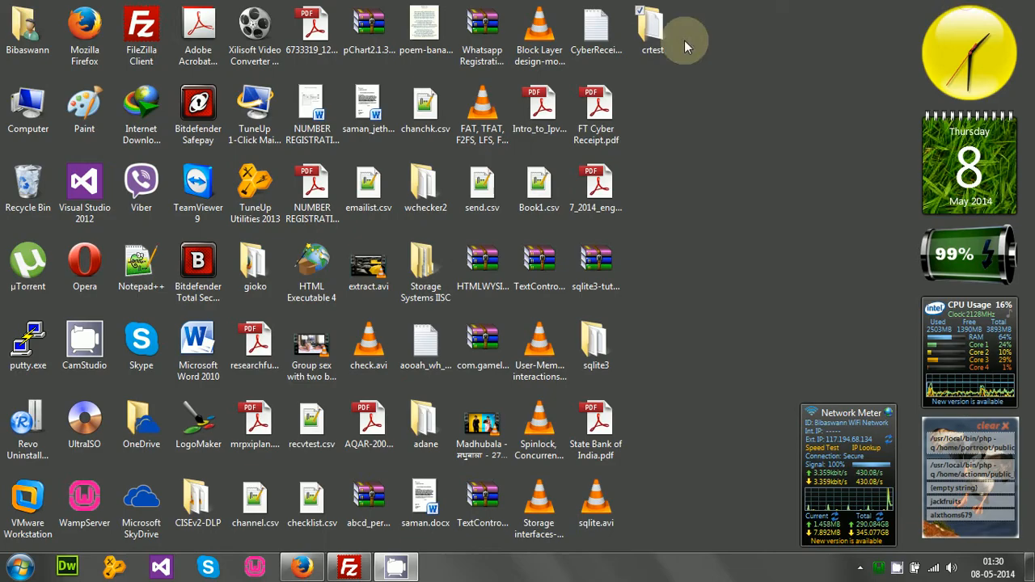
{"action": "double_click", "coordinate": [665, 30]}
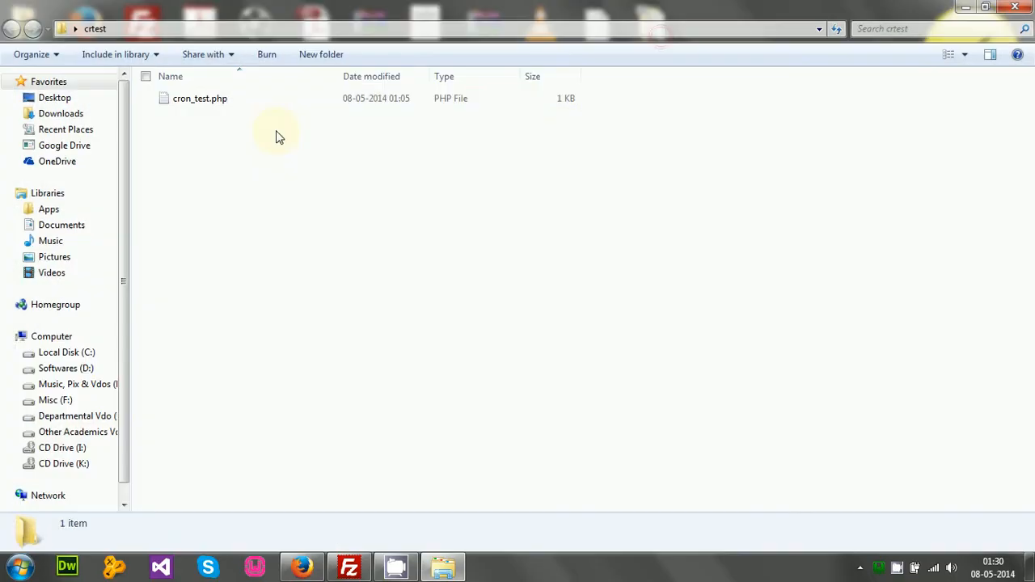
{"action": "double_click", "coordinate": [219, 99]}
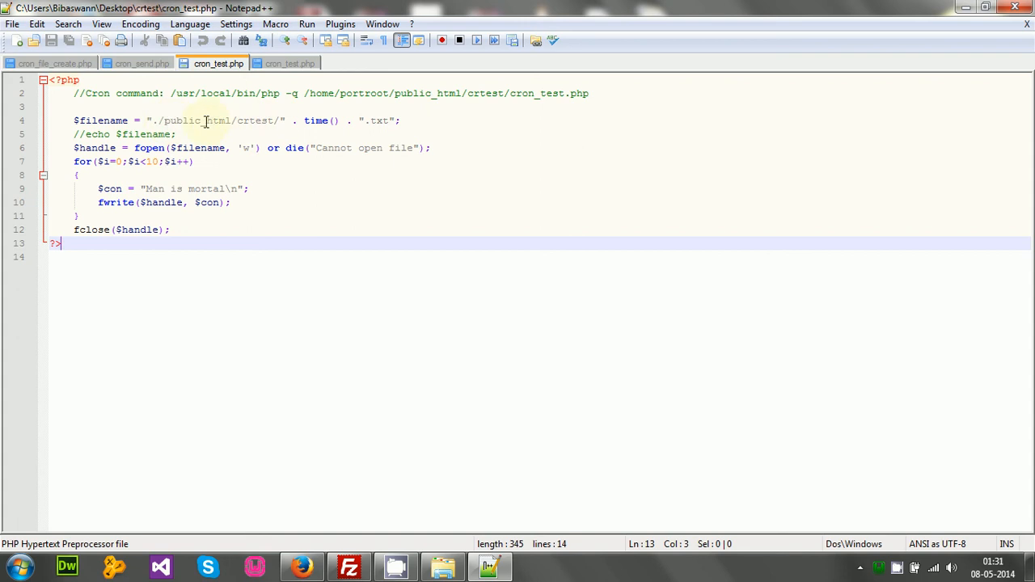
Review the crtest folder in the $filename path and the "Man is mortal" text the script writes, highlighting each.
{"action": "left_click", "coordinate": [251, 121]}
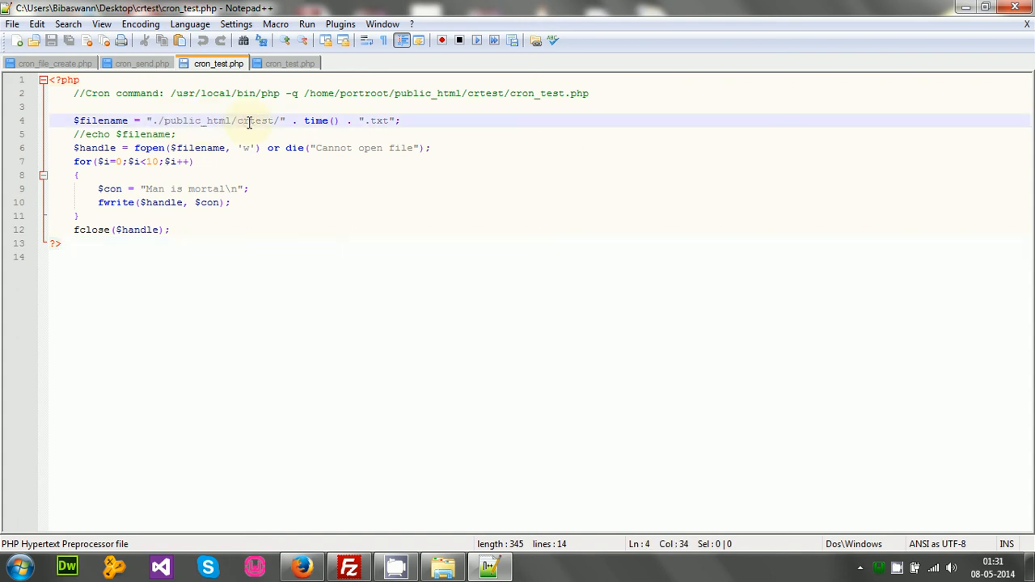
{"action": "double_click", "coordinate": [256, 122]}
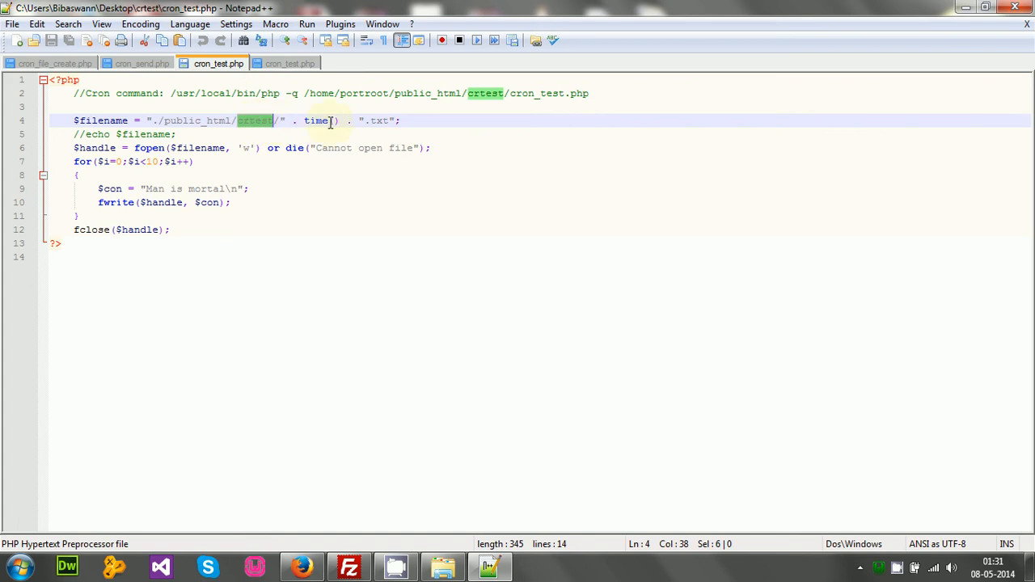
{"action": "left_click", "coordinate": [279, 122]}
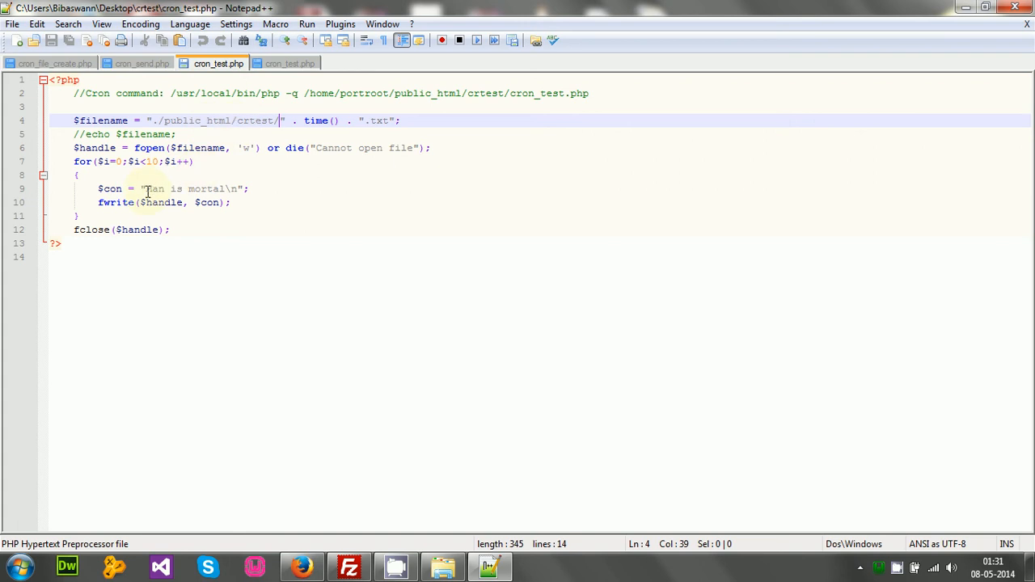
{"action": "left_click_drag", "start_coordinate": [147, 189], "coordinate": [228, 188]}
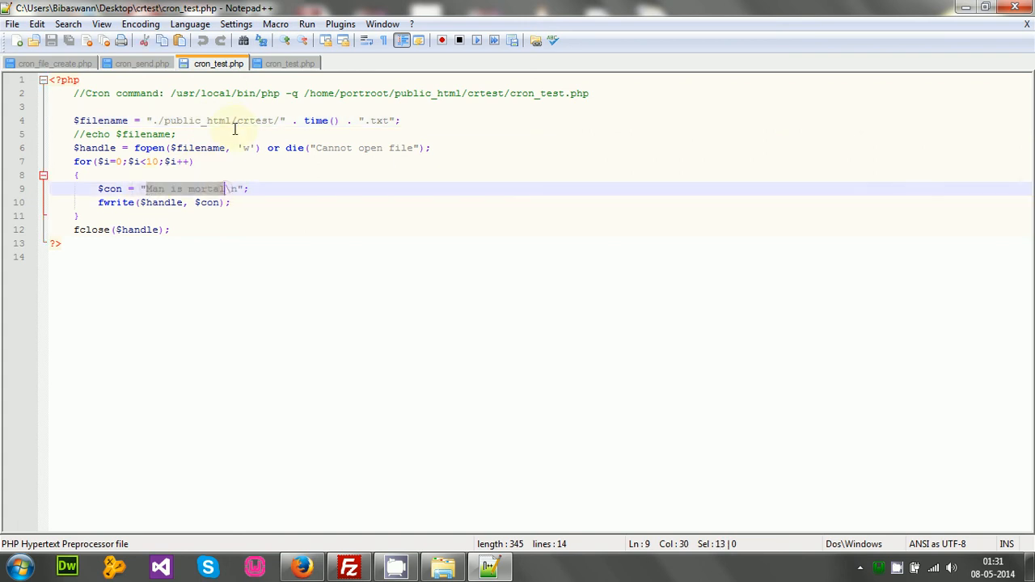
{"action": "left_click", "coordinate": [277, 120]}
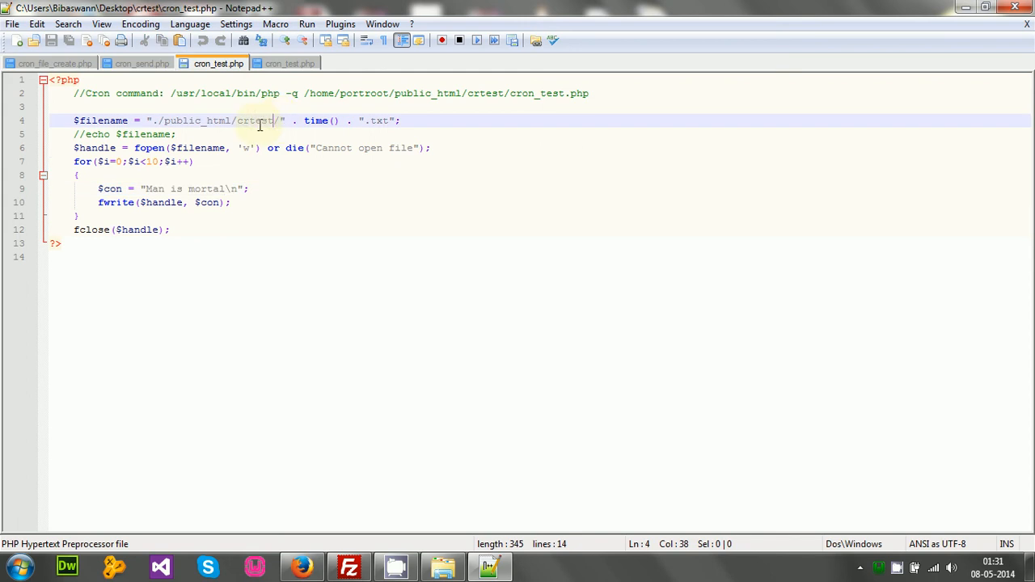
{"action": "double_click", "coordinate": [259, 121]}
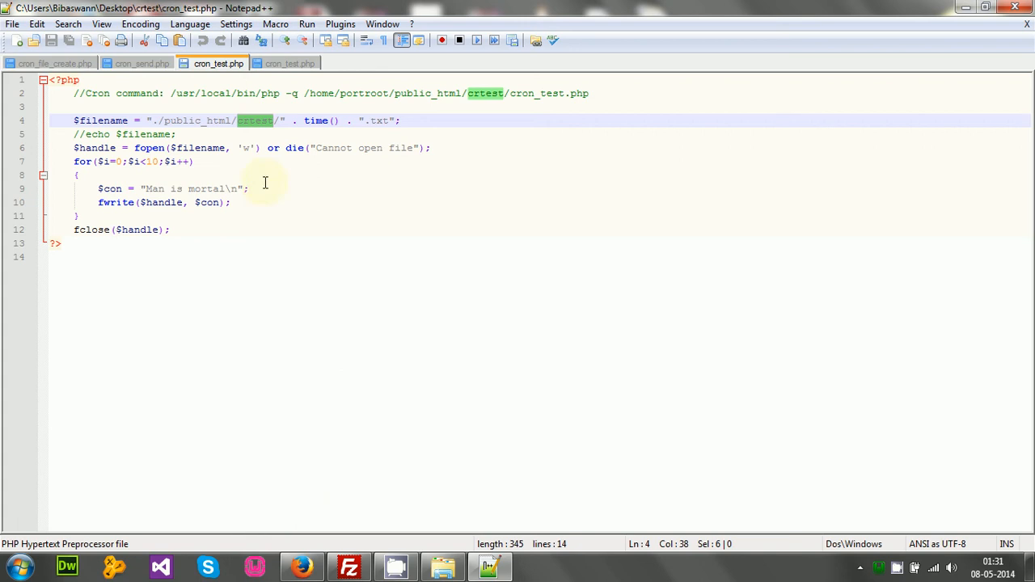
{"action": "left_click", "coordinate": [84, 258]}
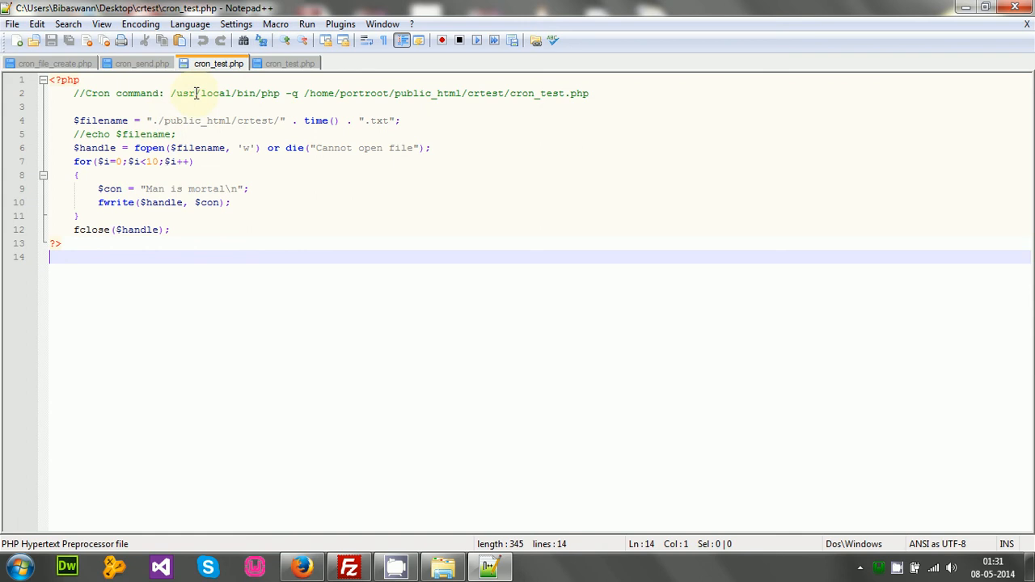
Copy /usr/local/bin/php -q /home/portroot/public_html/crtest/cron_test.php from the script's comment and paste it as the new cron job's command in Firefox.
{"action": "left_click_drag", "start_coordinate": [170, 93], "coordinate": [620, 95]}
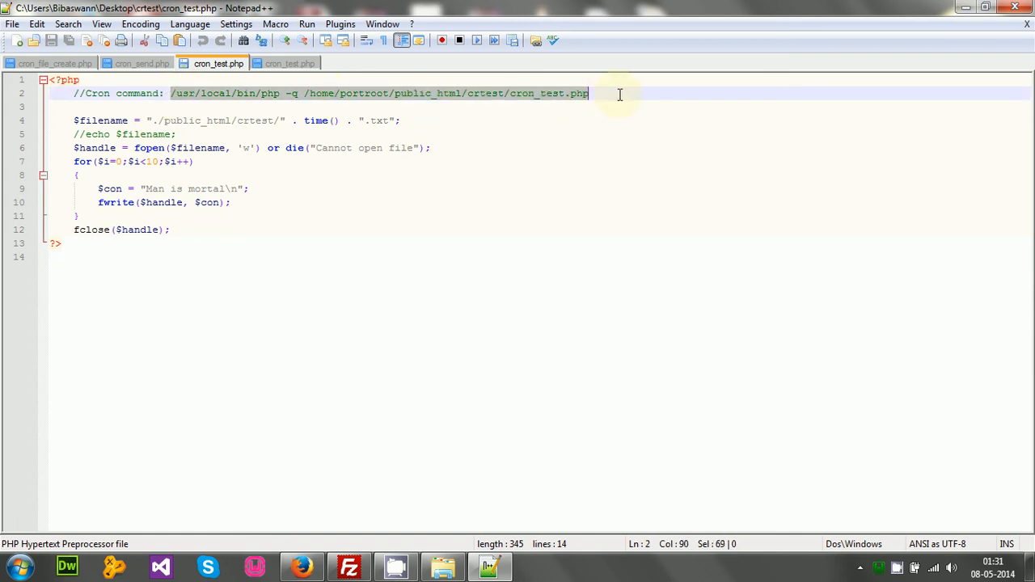
{"action": "right_click", "coordinate": [563, 94]}
{"action": "left_click", "coordinate": [583, 121]}
{"action": "left_click", "coordinate": [511, 172]}
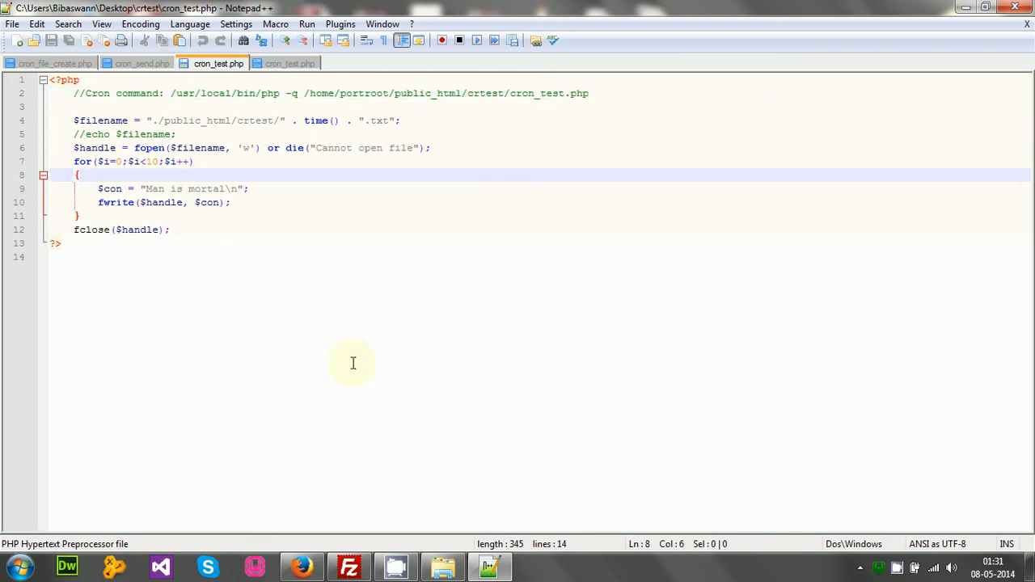
{"action": "left_click", "coordinate": [301, 568]}
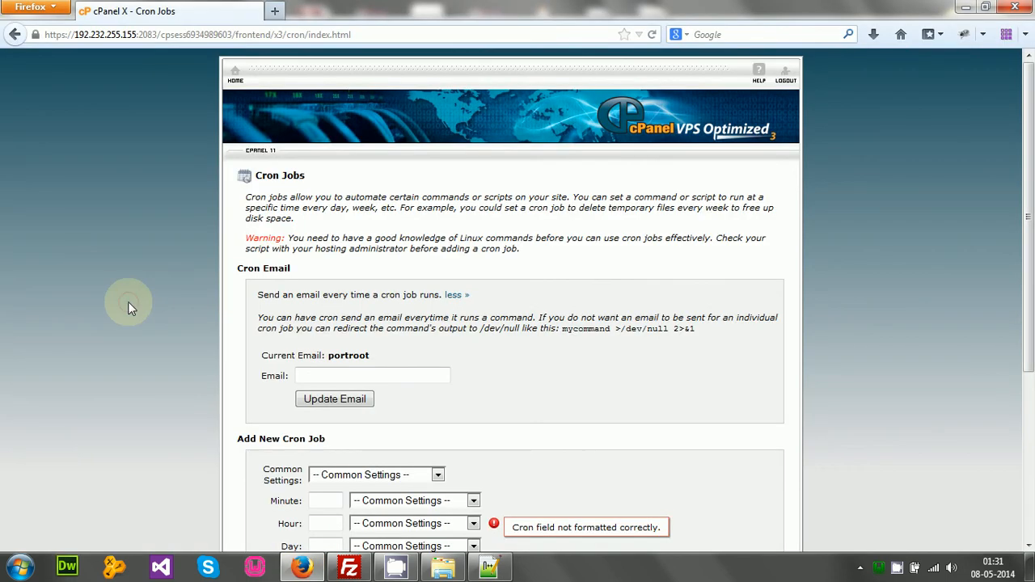
{"action": "scroll", "coordinate": [128, 304], "scroll_direction": "down", "scroll_amount": 3}
{"action": "left_click", "coordinate": [334, 371]}
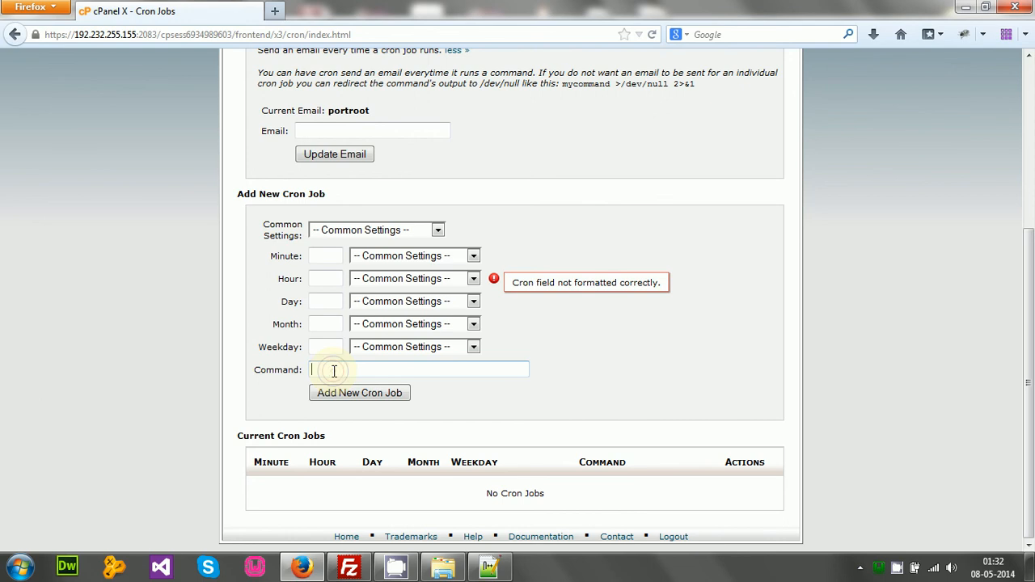
{"action": "right_click", "coordinate": [334, 370]}
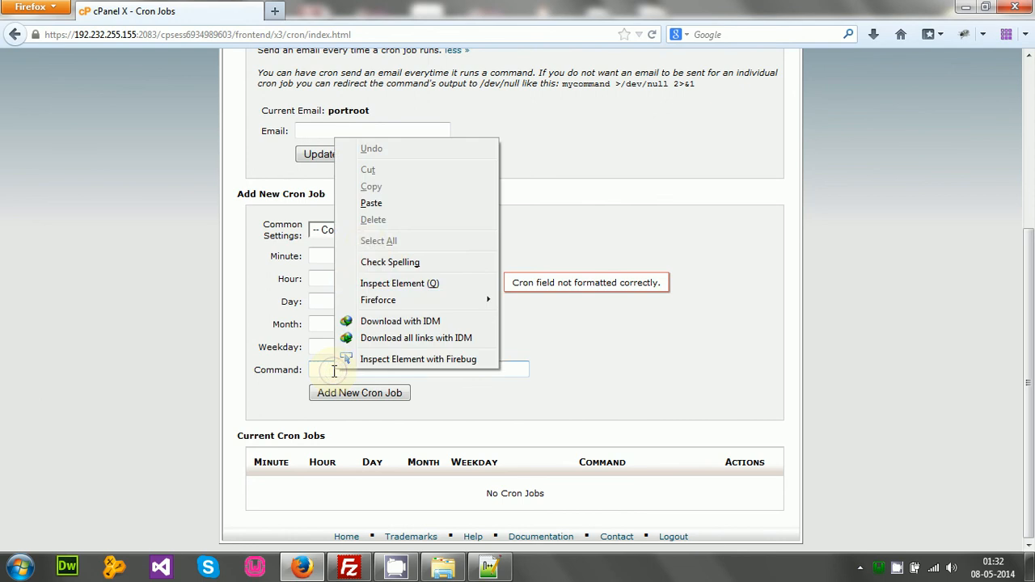
{"action": "left_click", "coordinate": [377, 203]}
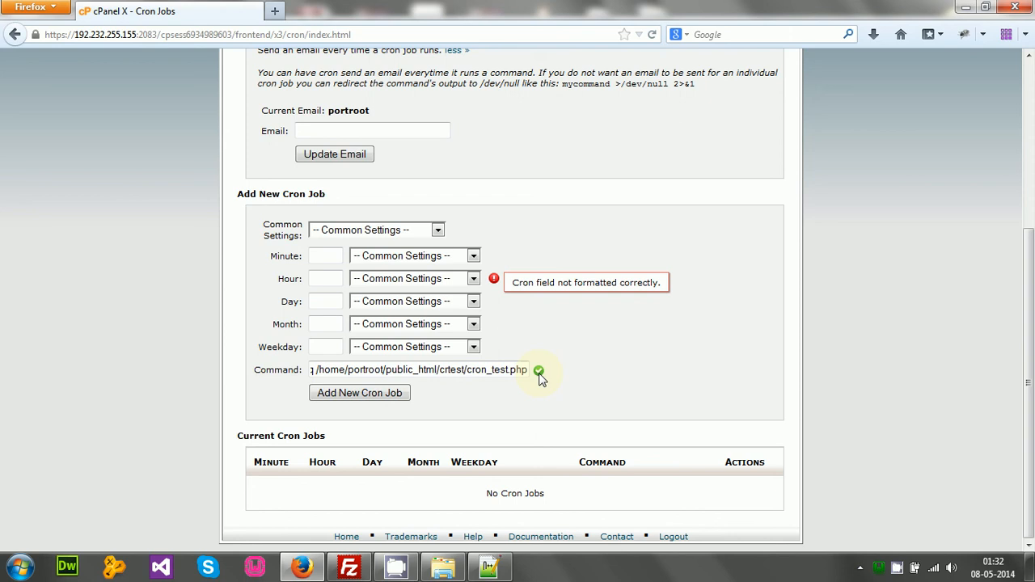
Set the schedule to "Every minute (* * * * *)" and add the new cron job.
{"action": "left_click", "coordinate": [367, 232]}
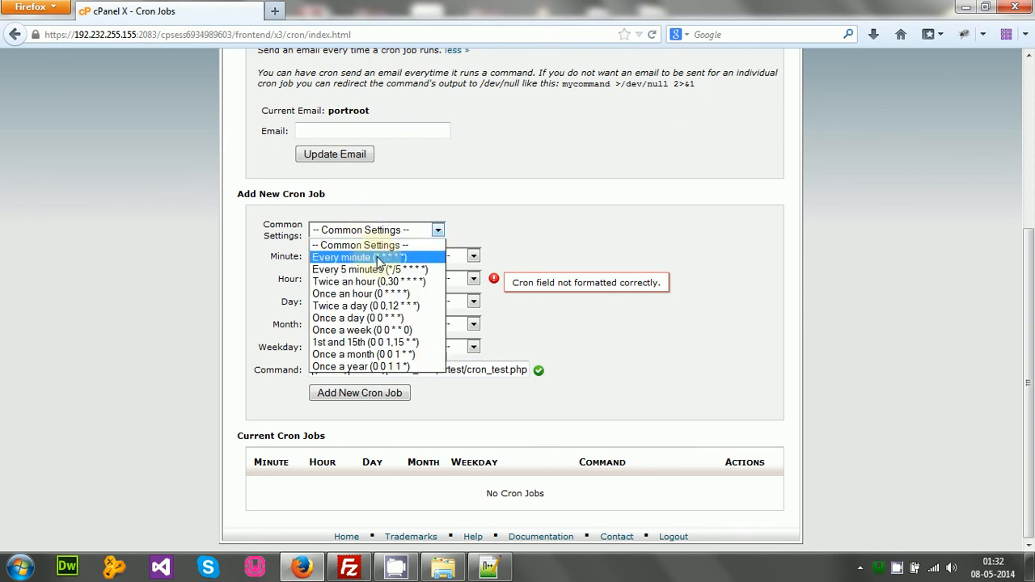
{"action": "left_click", "coordinate": [377, 258]}
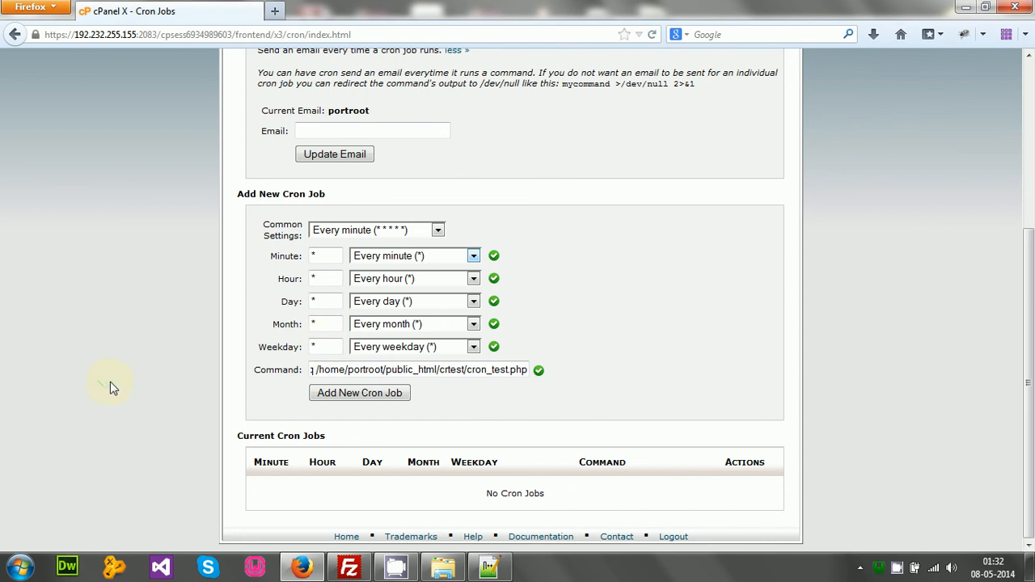
{"action": "left_click", "coordinate": [350, 399]}
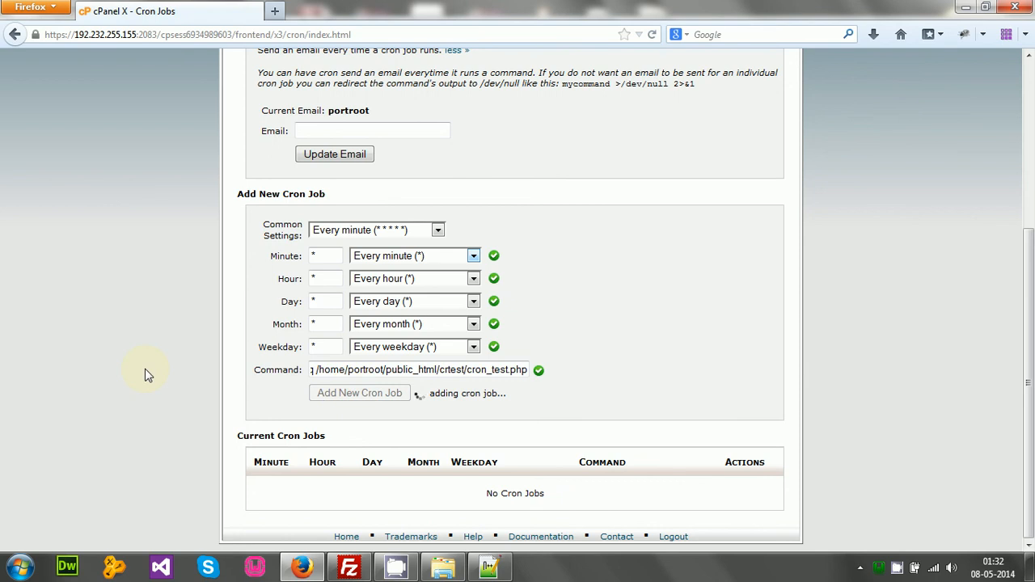
{"action": "scroll", "coordinate": [146, 374], "scroll_direction": "down", "scroll_amount": 1}
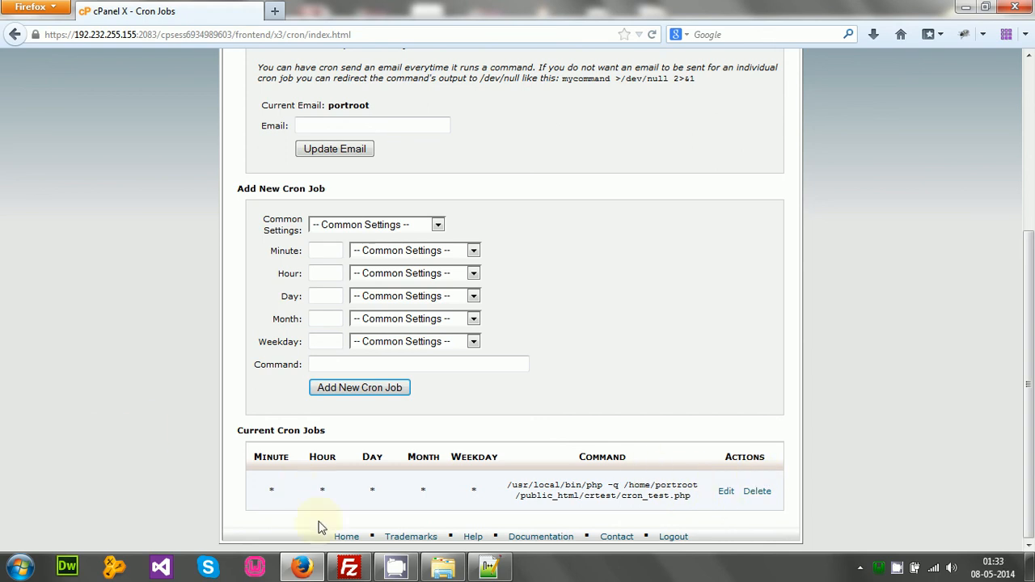
Switch to FileZilla, open crtest inside the remote public_html, refresh its listing to check the generated files, and return to Firefox.
{"action": "left_click", "coordinate": [346, 568]}
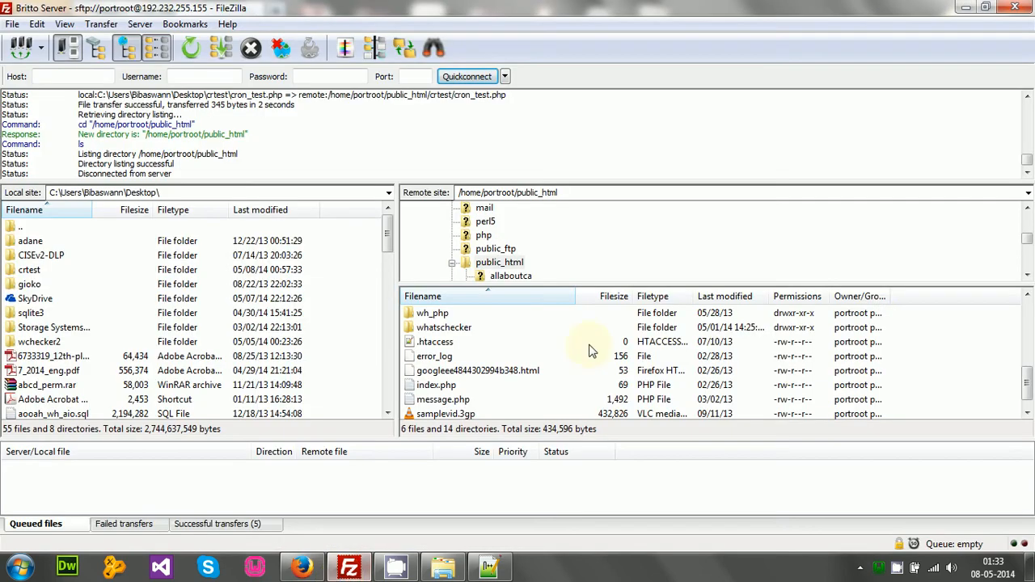
{"action": "scroll", "coordinate": [1029, 321], "scroll_direction": "up", "scroll_amount": 5}
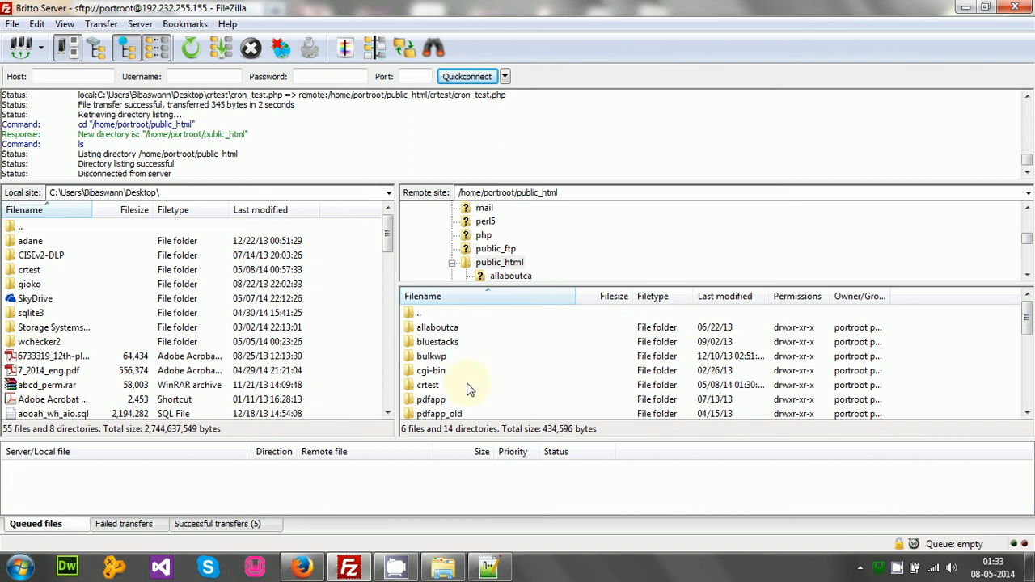
{"action": "left_click", "coordinate": [428, 387]}
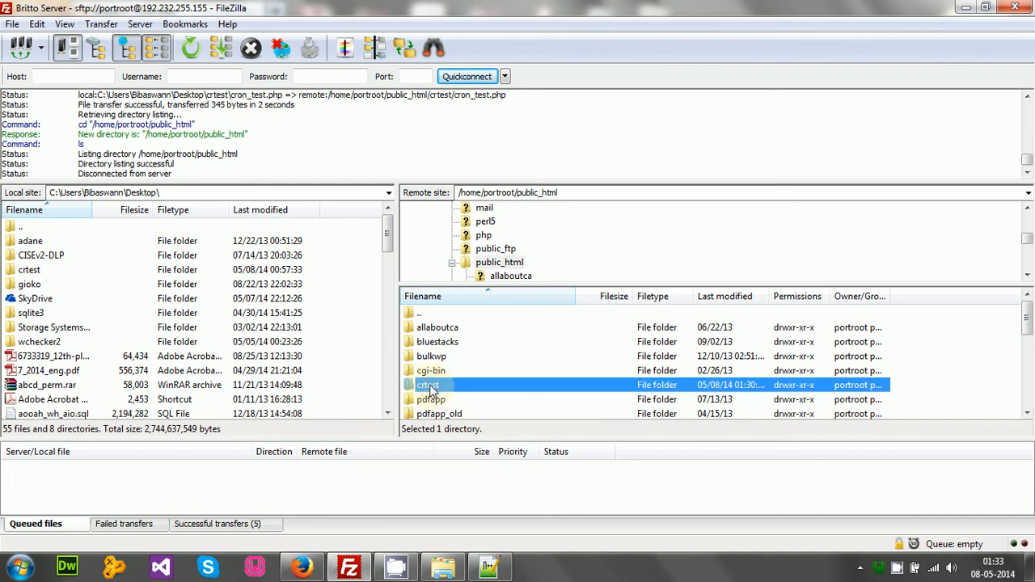
{"action": "double_click", "coordinate": [429, 386]}
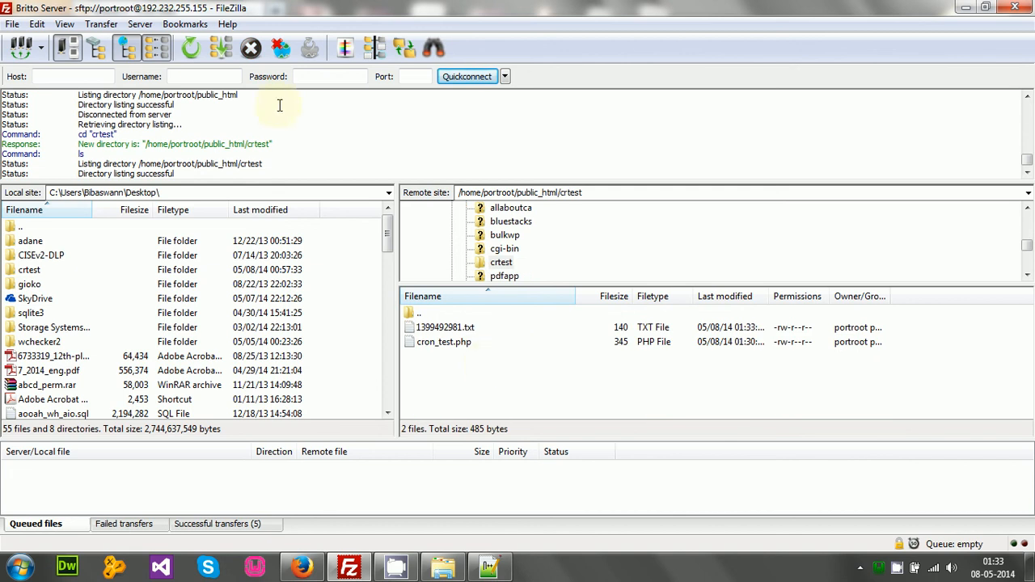
{"action": "left_click", "coordinate": [190, 50]}
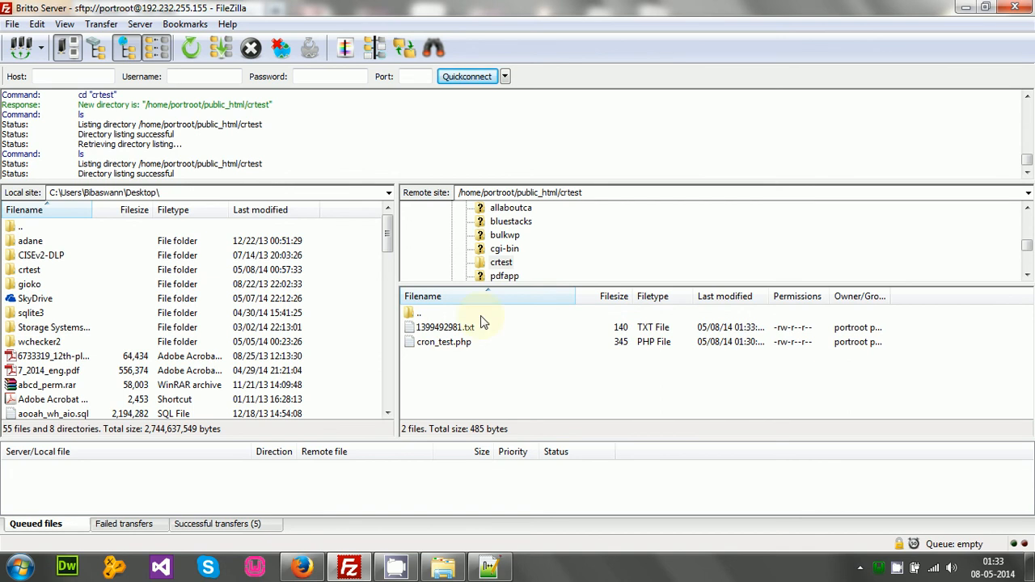
{"action": "left_click", "coordinate": [973, 8]}
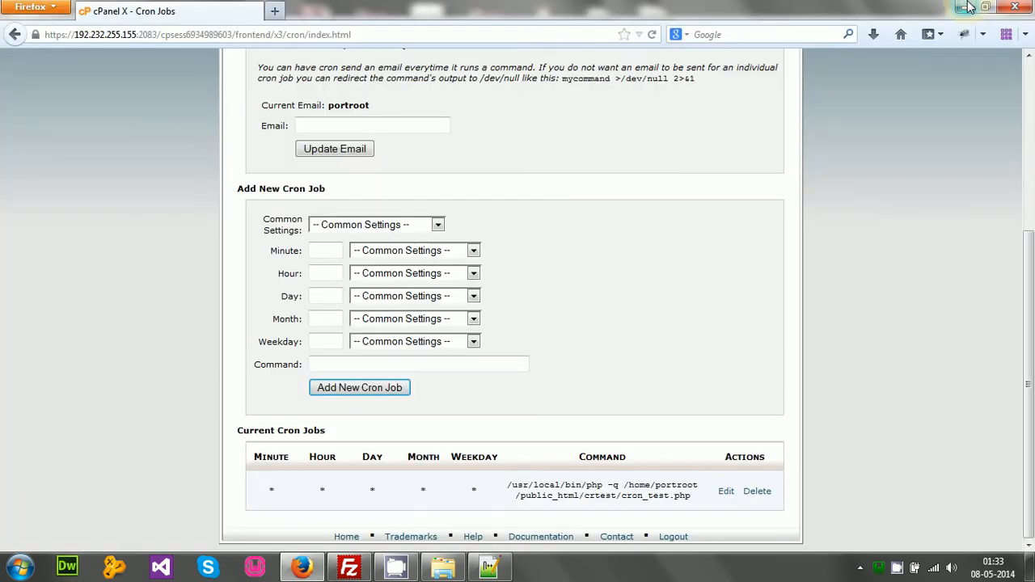
Minimize Firefox and compare the $filename path in cron_test.php in Notepad++ with the remote crtest path in FileZilla.
{"action": "left_click", "coordinate": [971, 7]}
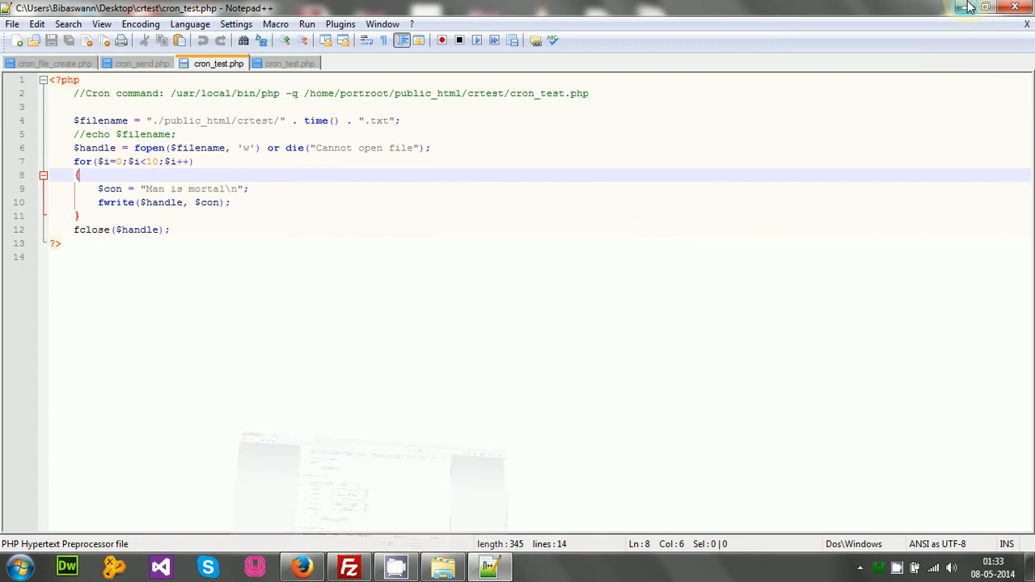
{"action": "left_click", "coordinate": [105, 301]}
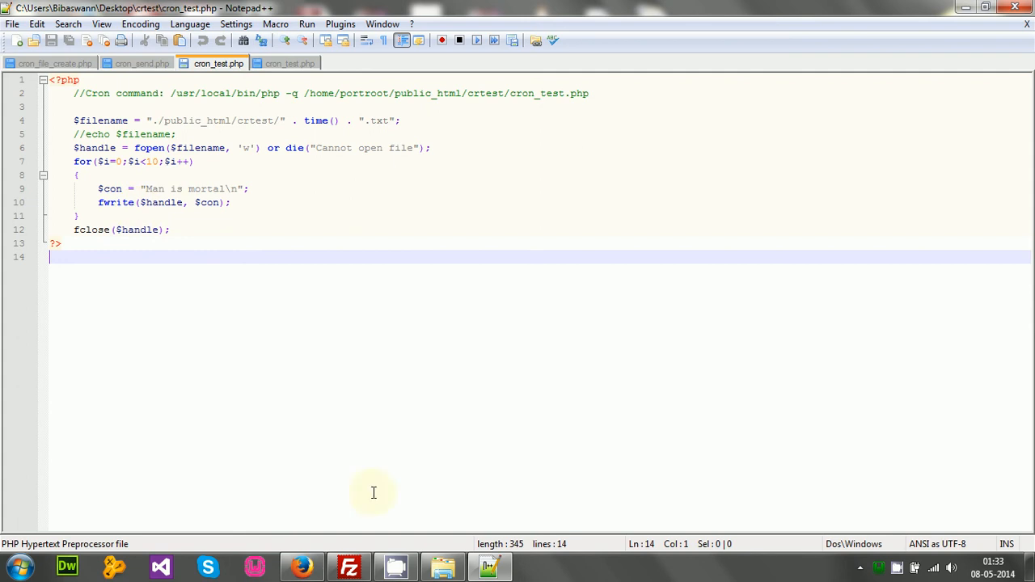
{"action": "left_click", "coordinate": [349, 567]}
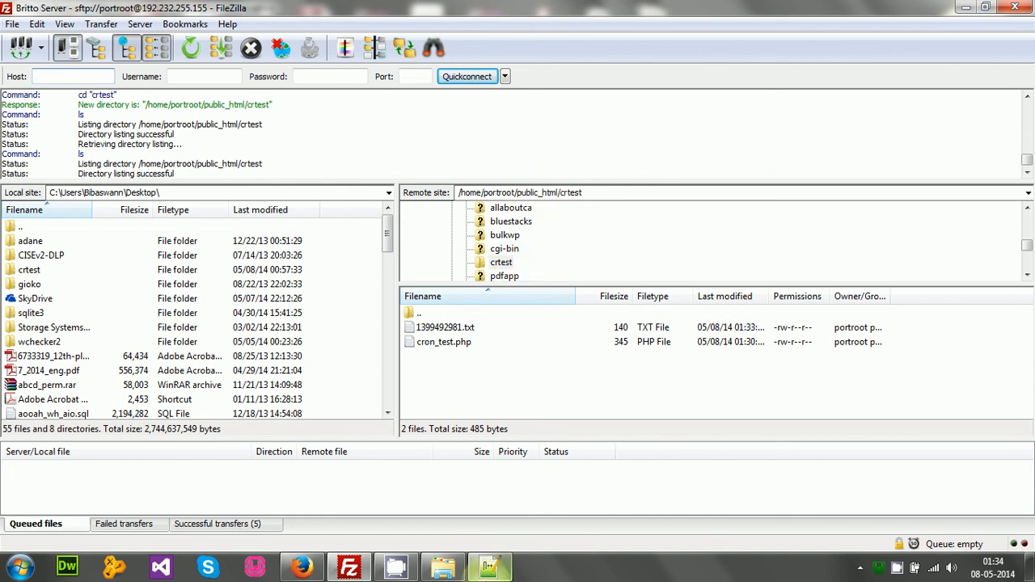
{"action": "left_click", "coordinate": [490, 573]}
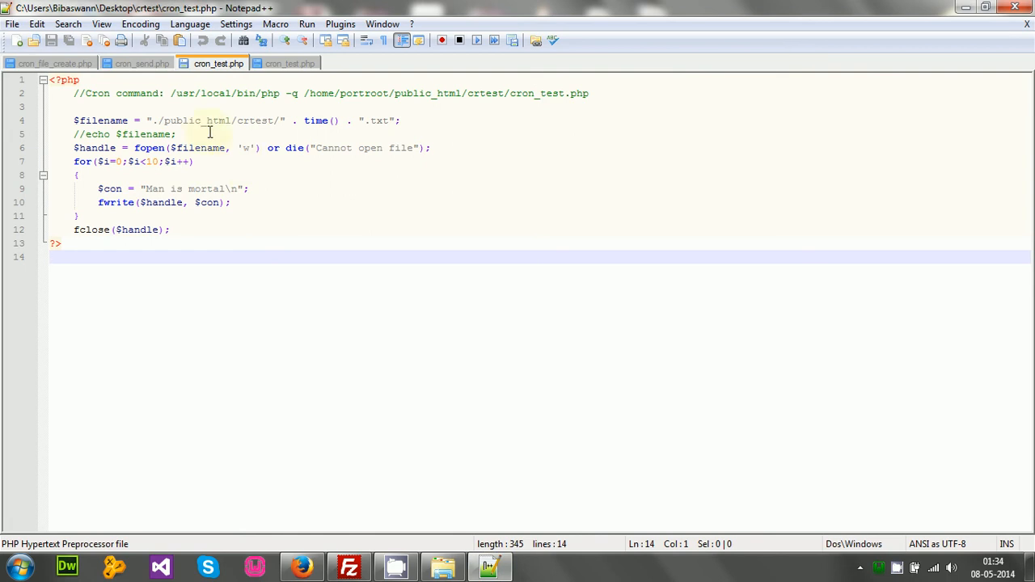
{"action": "left_click", "coordinate": [349, 566]}
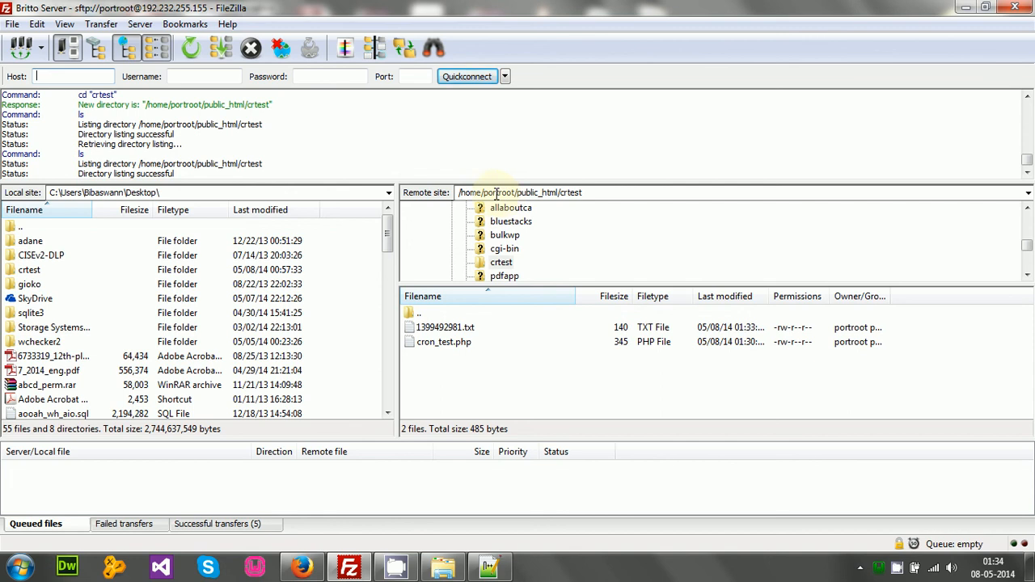
{"action": "left_click", "coordinate": [482, 573]}
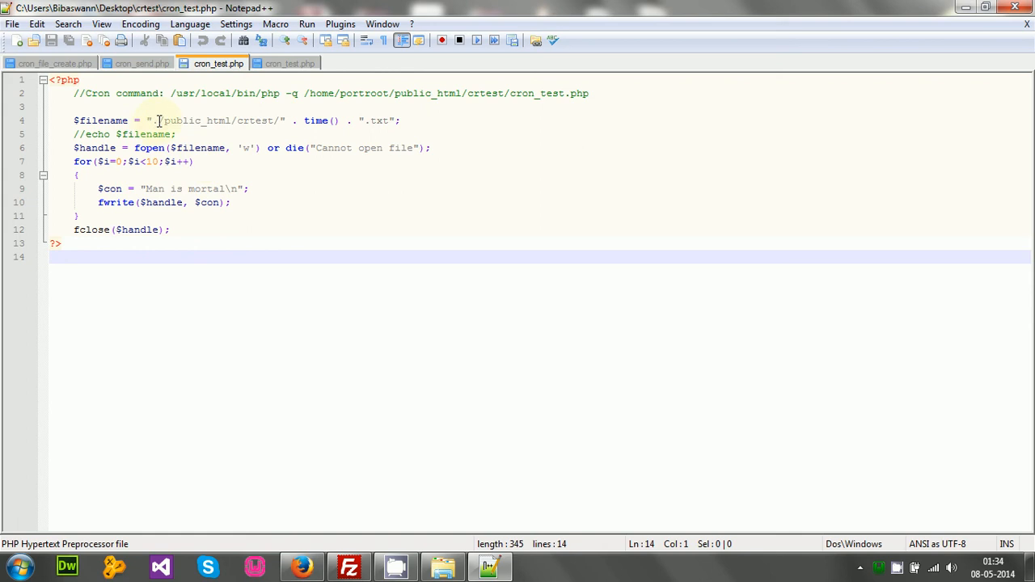
Examine the relative path in the $filename line, highlighting "./", public_html and crtest in turn.
{"action": "left_click_drag", "start_coordinate": [152, 121], "coordinate": [163, 121]}
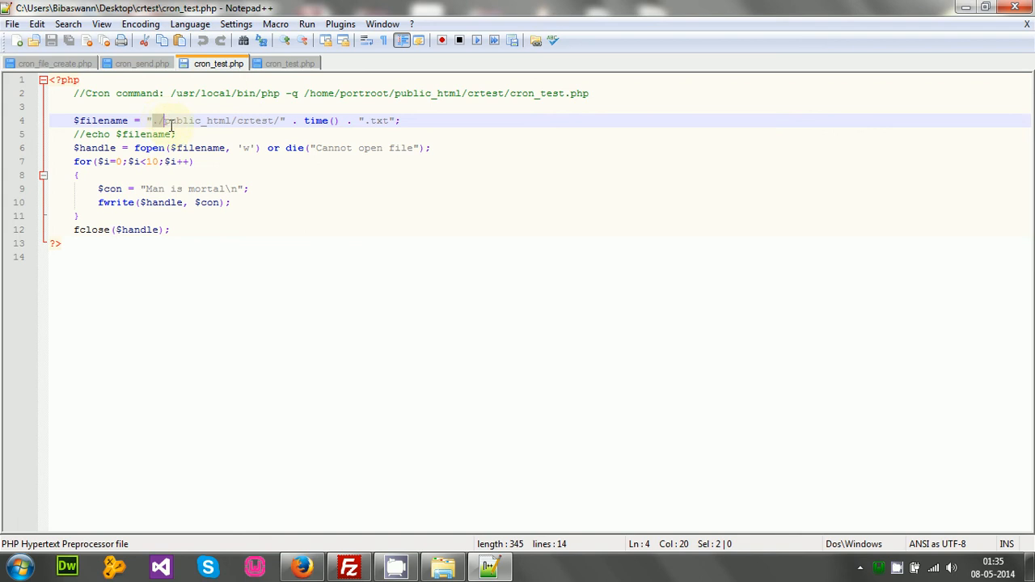
{"action": "left_click", "coordinate": [156, 121]}
{"action": "left_click", "coordinate": [156, 120]}
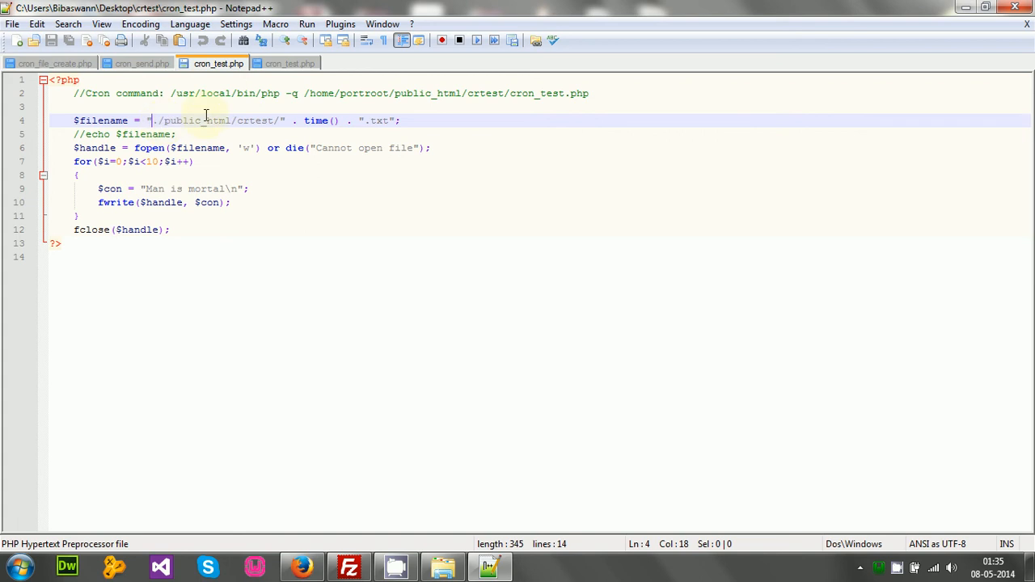
{"action": "double_click", "coordinate": [186, 121]}
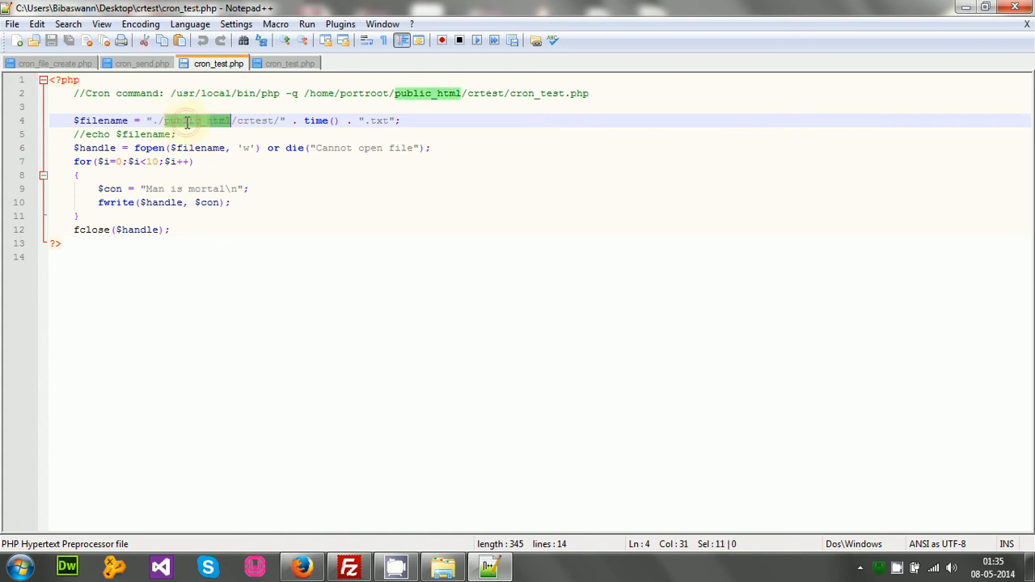
{"action": "left_click", "coordinate": [189, 121]}
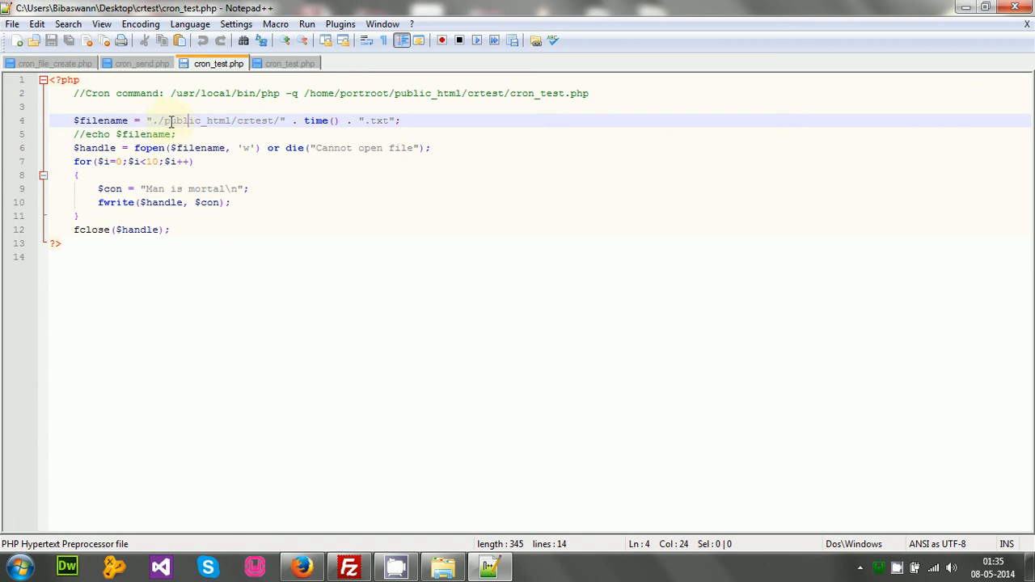
{"action": "double_click", "coordinate": [203, 121]}
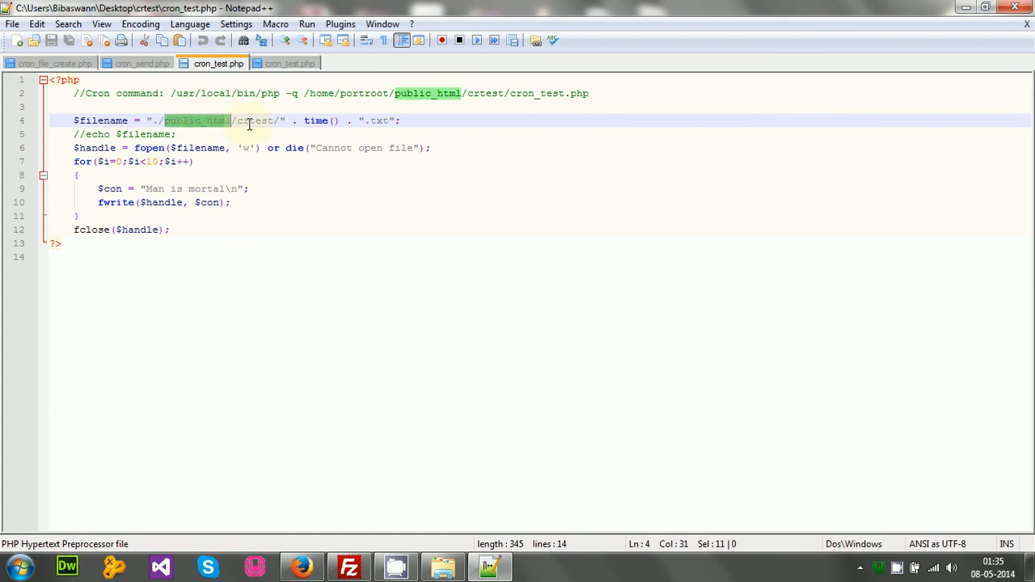
{"action": "double_click", "coordinate": [251, 121]}
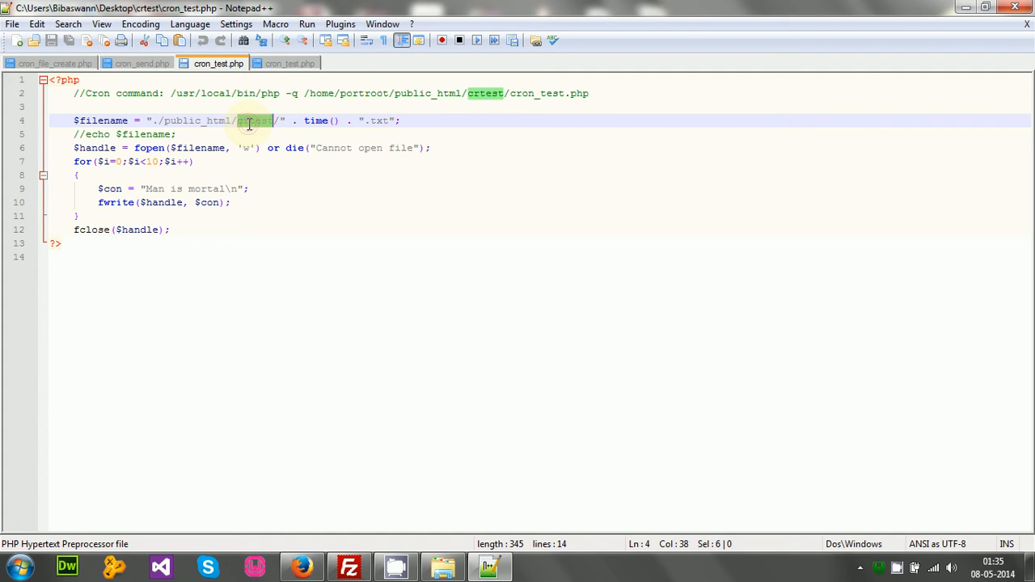
{"action": "left_click", "coordinate": [194, 123]}
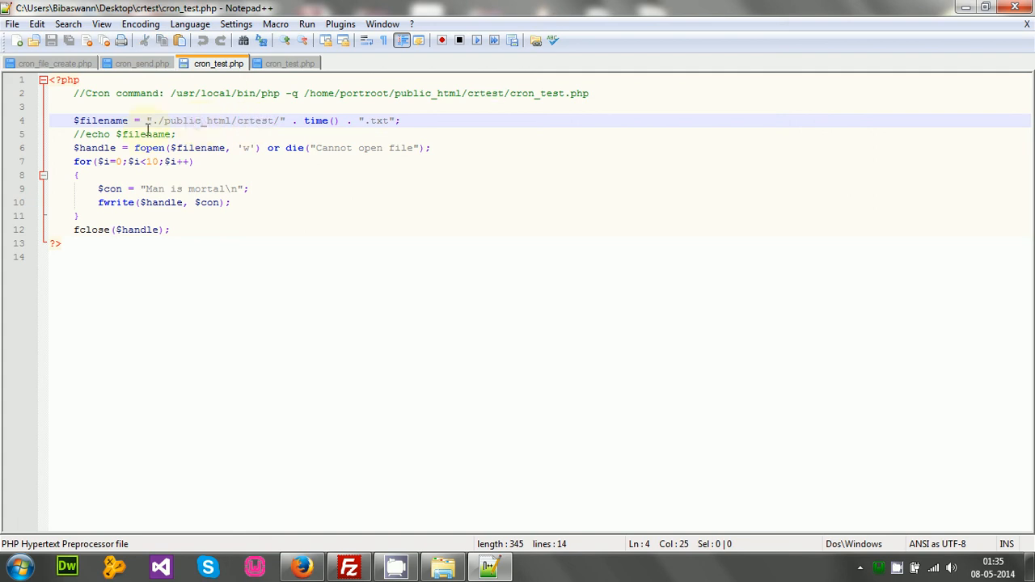
{"action": "left_click", "coordinate": [412, 121]}
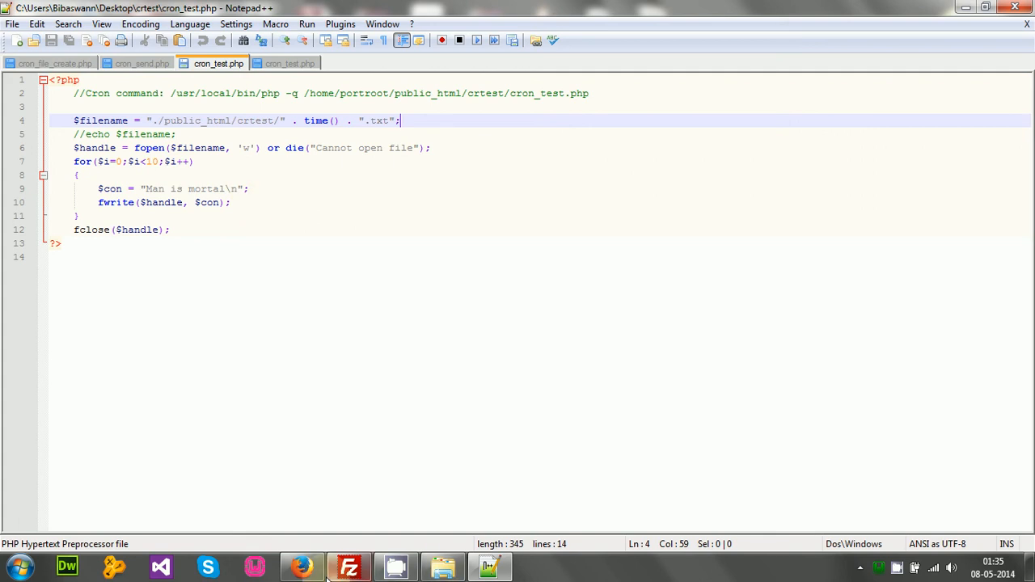
Check the remote crtest files in FileZilla, and highlight /public_html in the script's $filename path in Notepad++.
{"action": "left_click", "coordinate": [349, 568]}
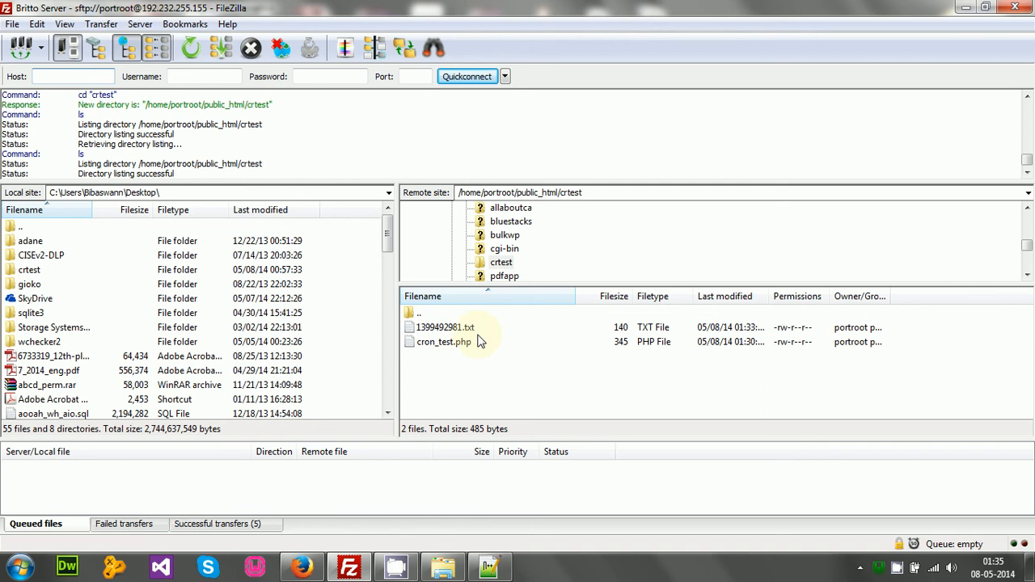
{"action": "left_click", "coordinate": [488, 568]}
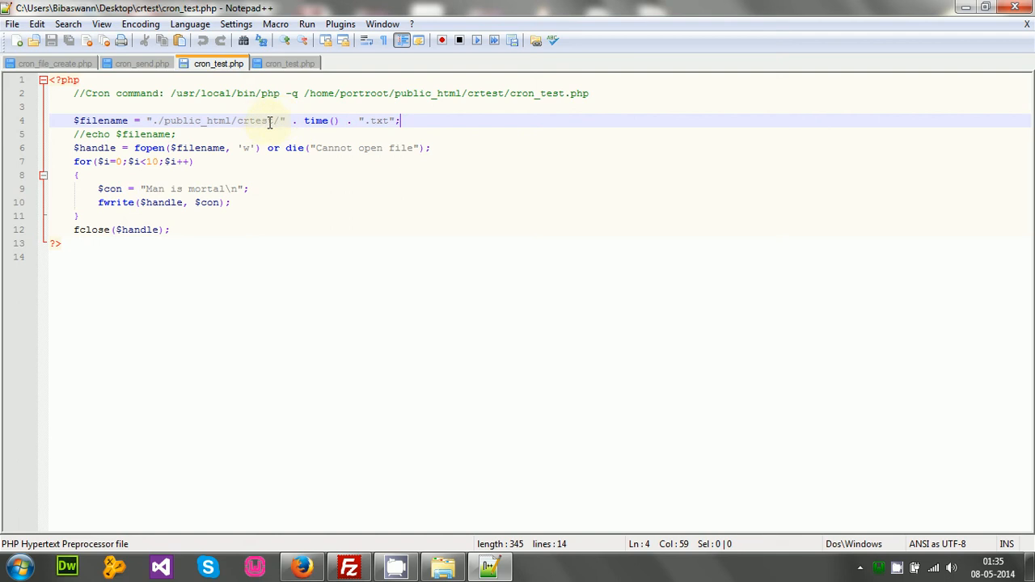
{"action": "left_click_drag", "start_coordinate": [232, 121], "coordinate": [160, 120]}
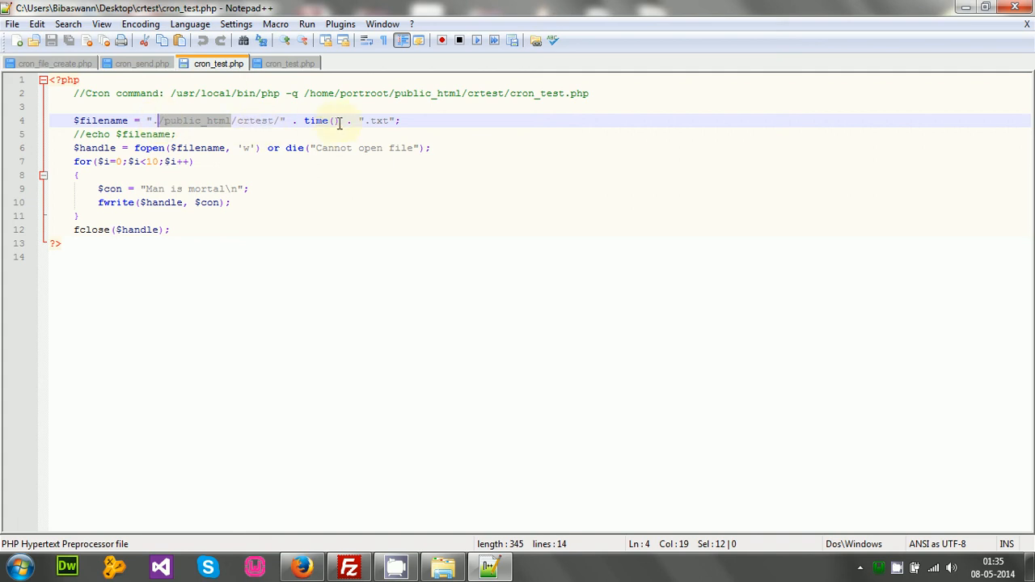
{"action": "left_click", "coordinate": [329, 184]}
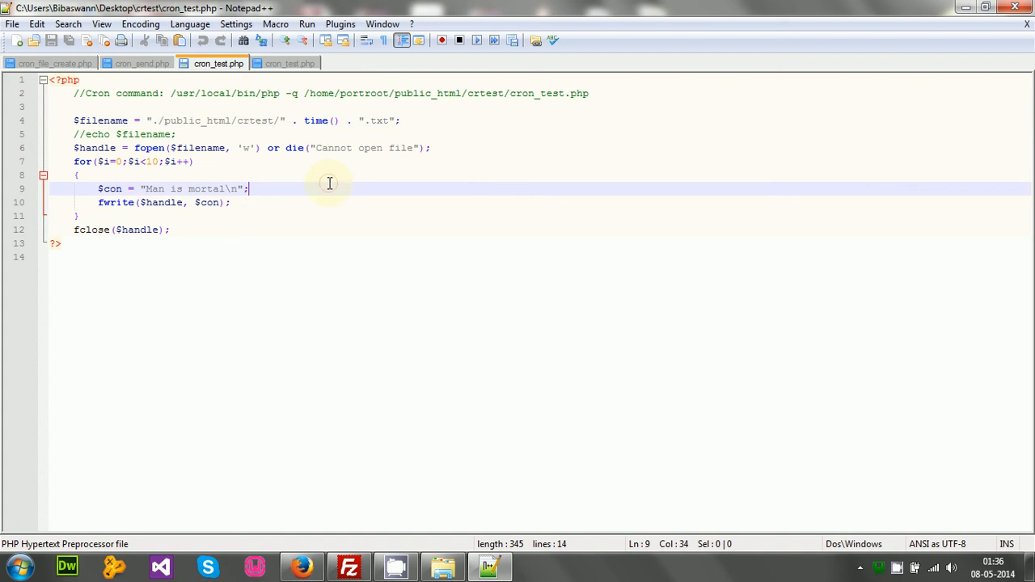
Return to FileZilla and refresh the remote crtest listing to check for newly generated text files.
{"action": "left_click", "coordinate": [347, 569]}
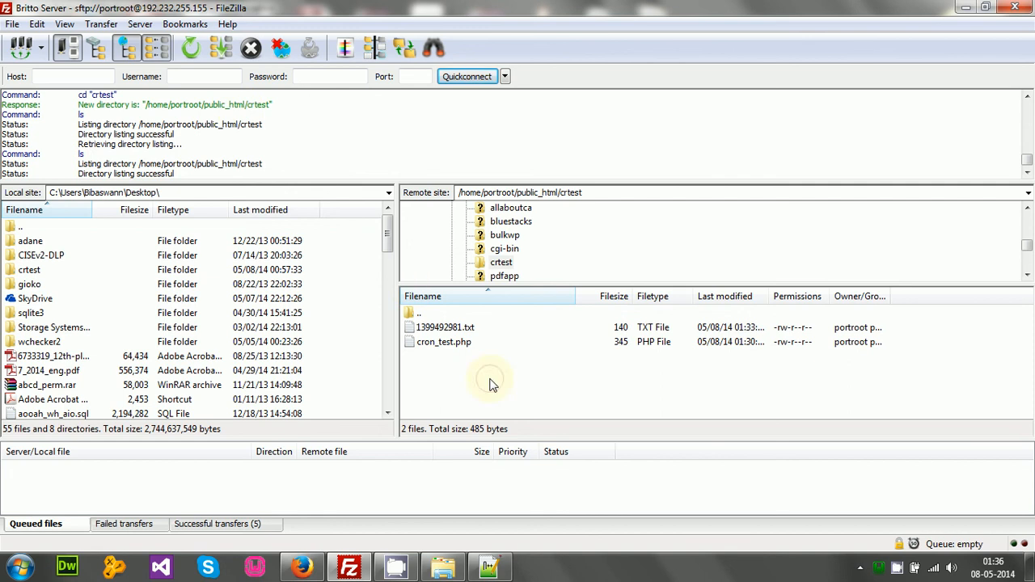
{"action": "left_click", "coordinate": [490, 568]}
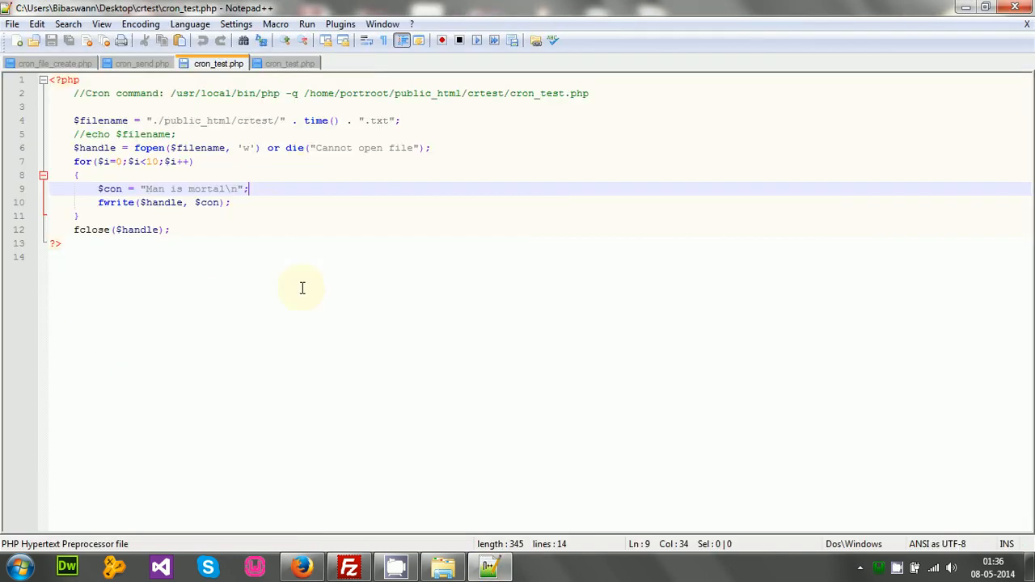
{"action": "left_click", "coordinate": [349, 569]}
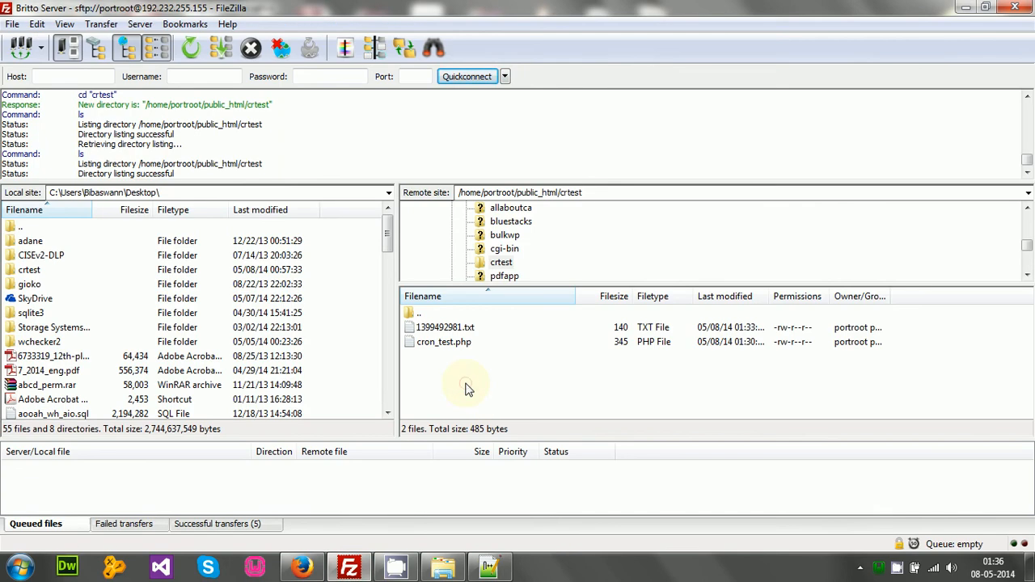
{"action": "left_click", "coordinate": [191, 48]}
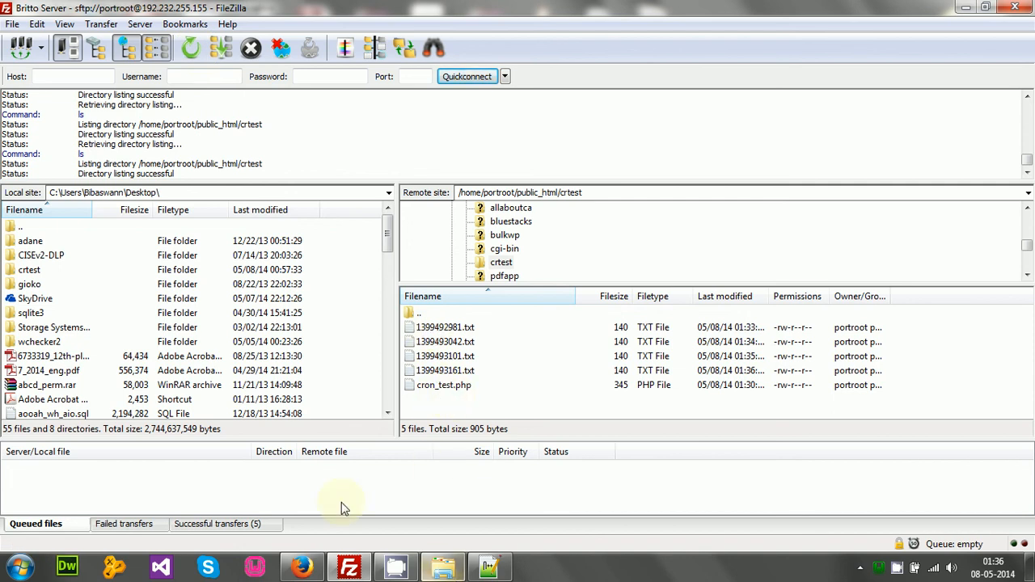
Open the generated file 1399492981.txt from the remote crtest folder to inspect its contents, and close Notepad++.
{"action": "left_click", "coordinate": [445, 329]}
{"action": "right_click", "coordinate": [445, 332]}
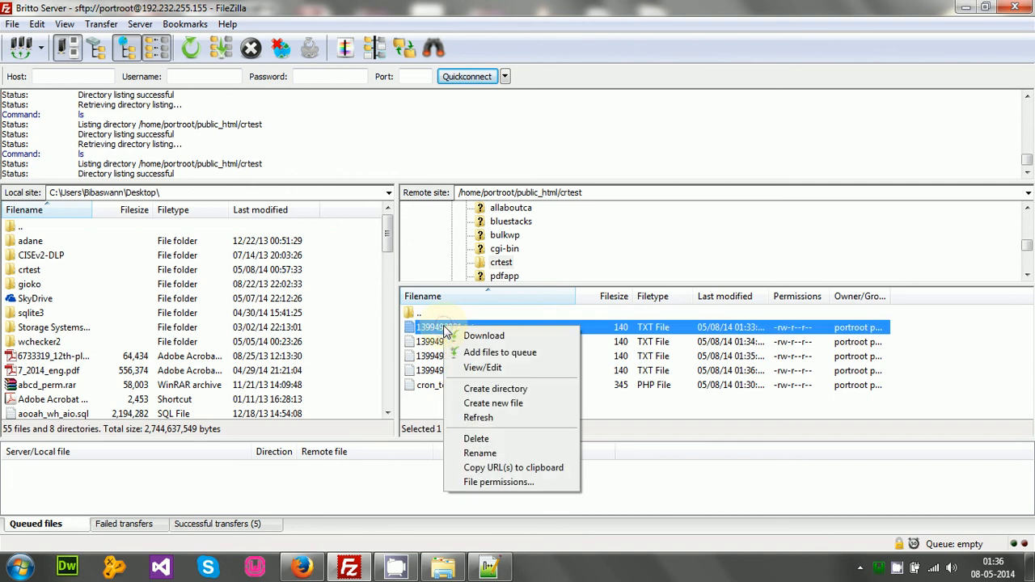
{"action": "left_click", "coordinate": [480, 371]}
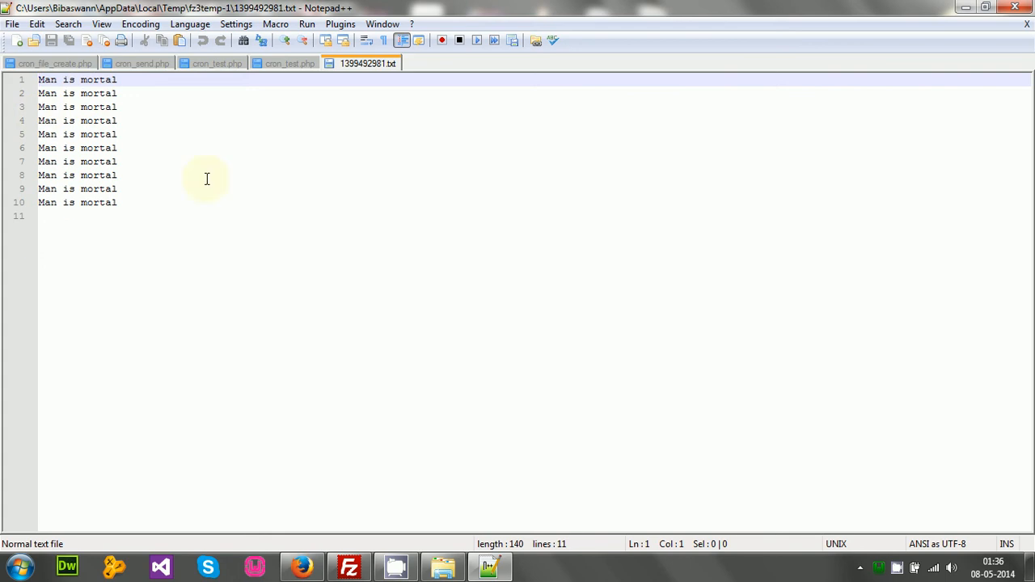
{"action": "left_click", "coordinate": [1015, 7]}
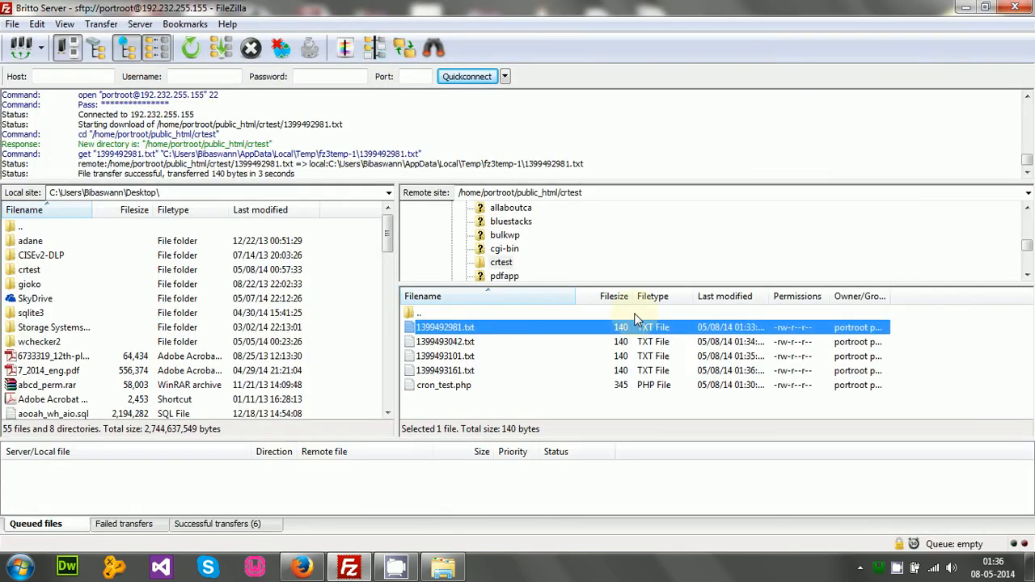
Clear the file selection and widen the remote listing's Owner/Group column to show the full ownership values.
{"action": "left_click", "coordinate": [456, 411]}
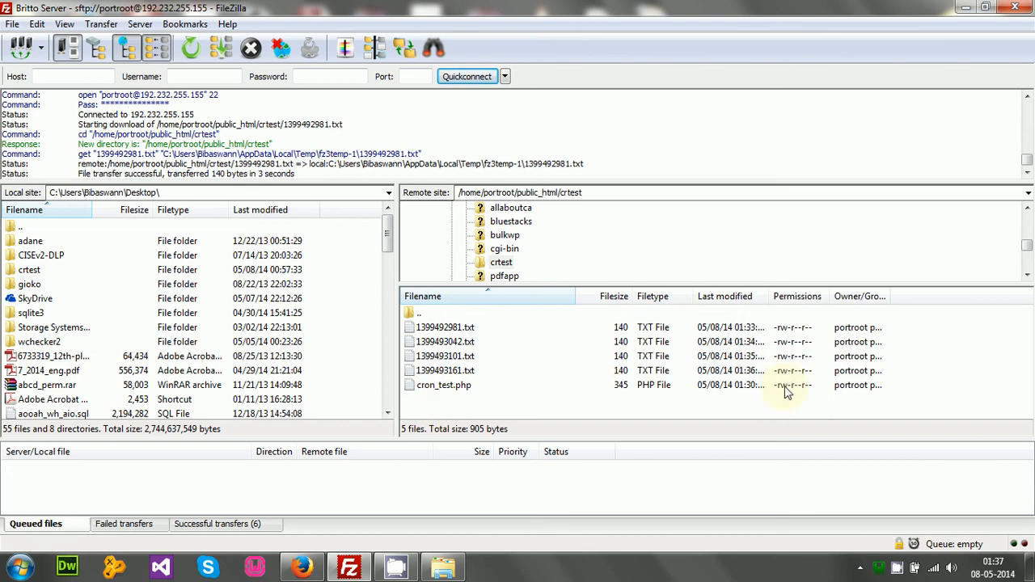
{"action": "left_click_drag", "start_coordinate": [892, 296], "coordinate": [942, 296]}
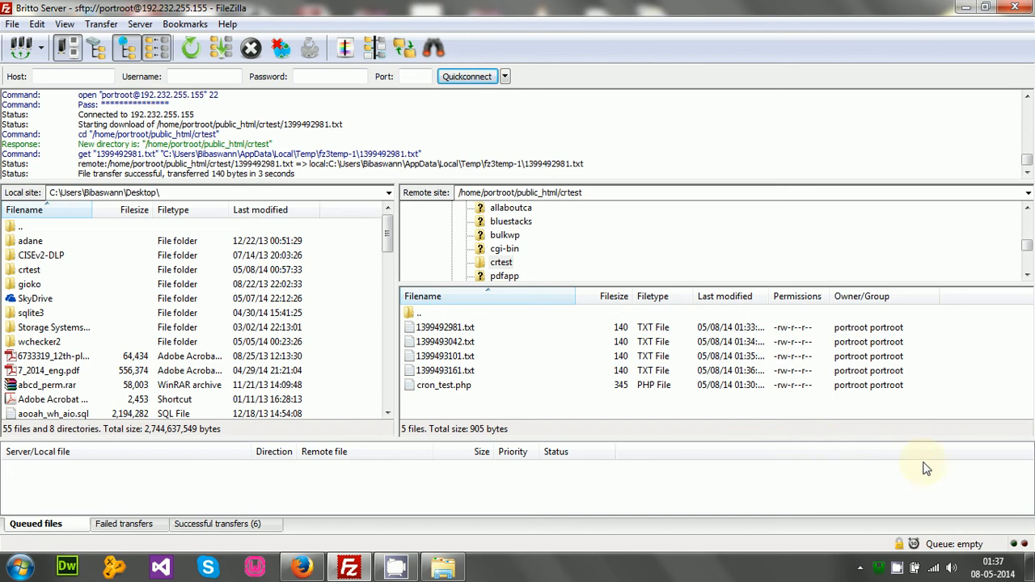
{"action": "left_click", "coordinate": [899, 568]}
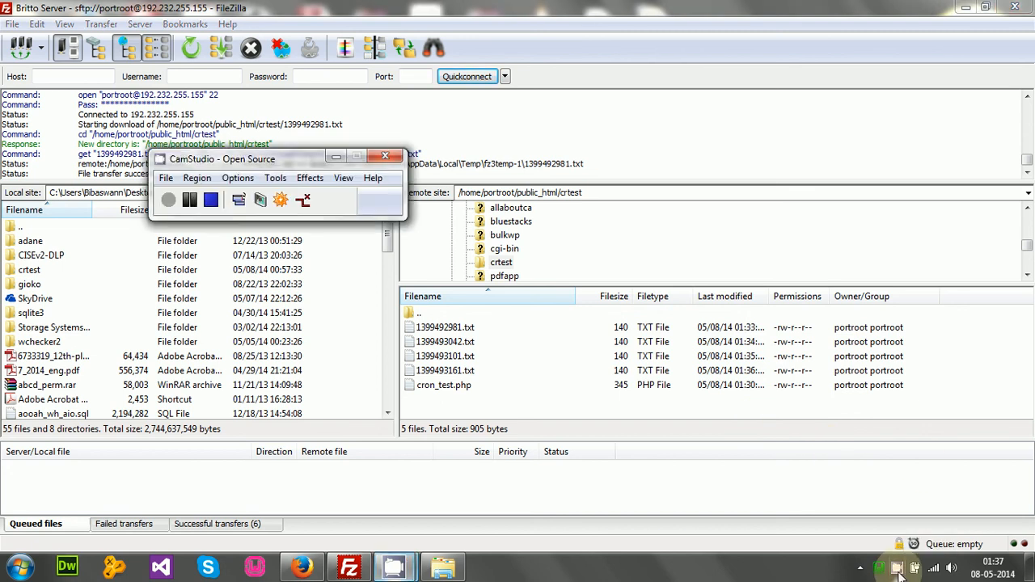